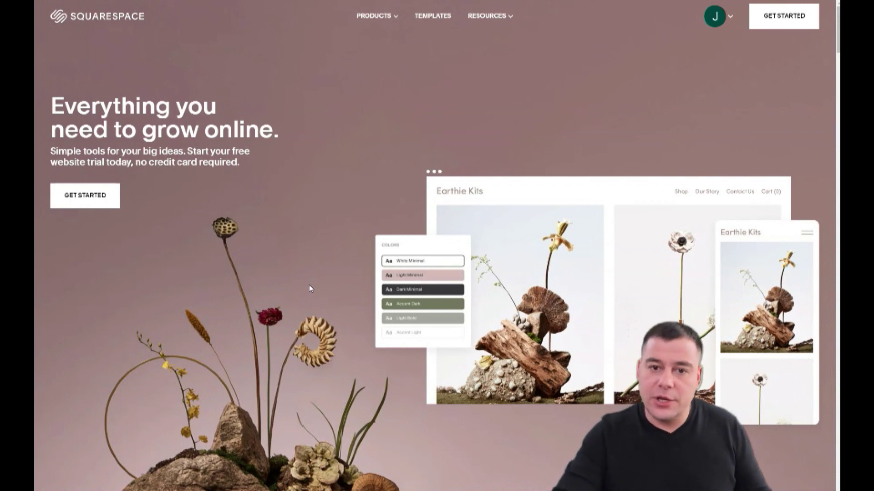
# Step: Look through the home page down to the Create a Website section and preview its template categories
pyautogui.scroll(-5, 309, 288)
pyautogui.scroll(-3, 311, 289)
pyautogui.scroll(-6, 310, 282)
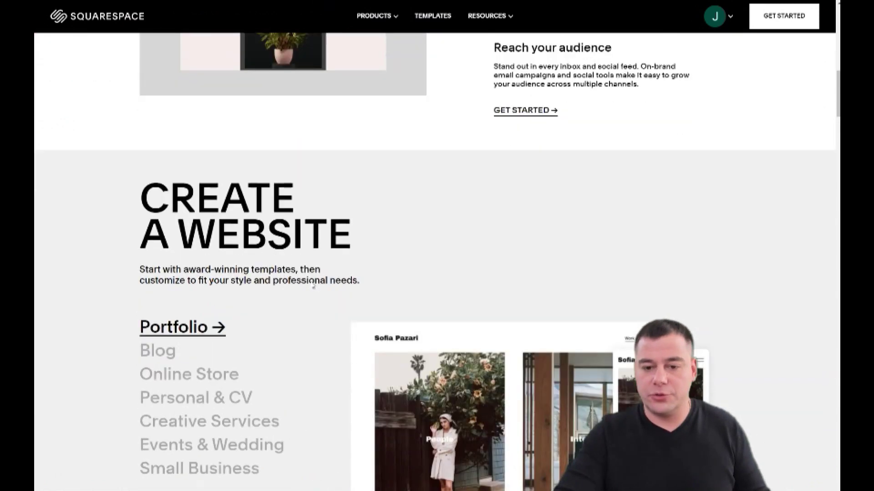
pyautogui.scroll(-3, 313, 286)
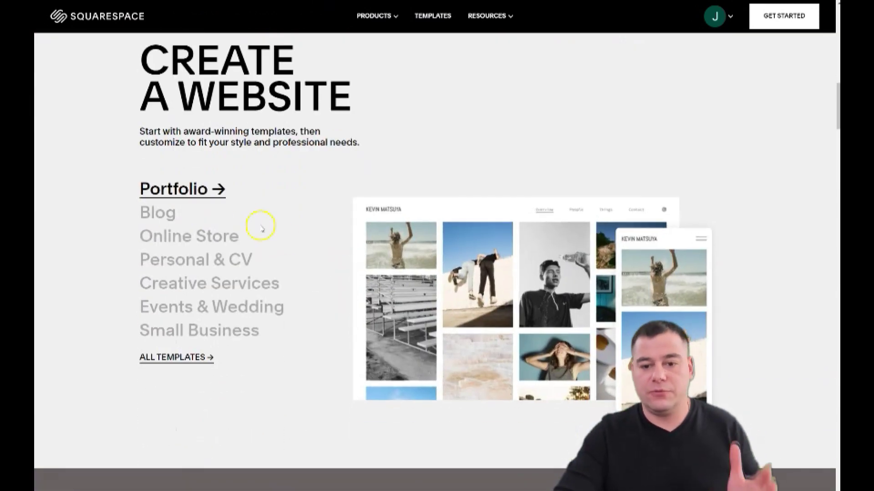
pyautogui.click(157, 212)
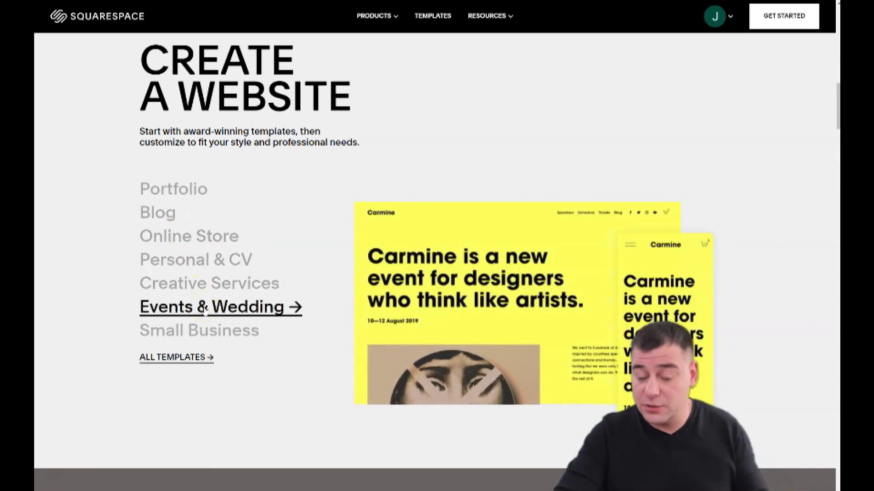
# Step: Examine the remaining home page sections on site styling, getting started, selling online, marketing, customer stories and help, down to the footer
pyautogui.scroll(-4, 211, 295)
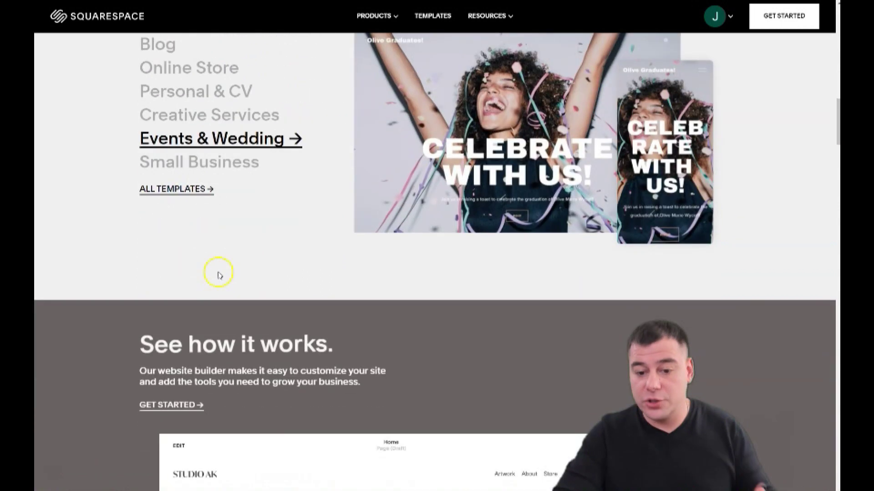
pyautogui.scroll(-5, 225, 269)
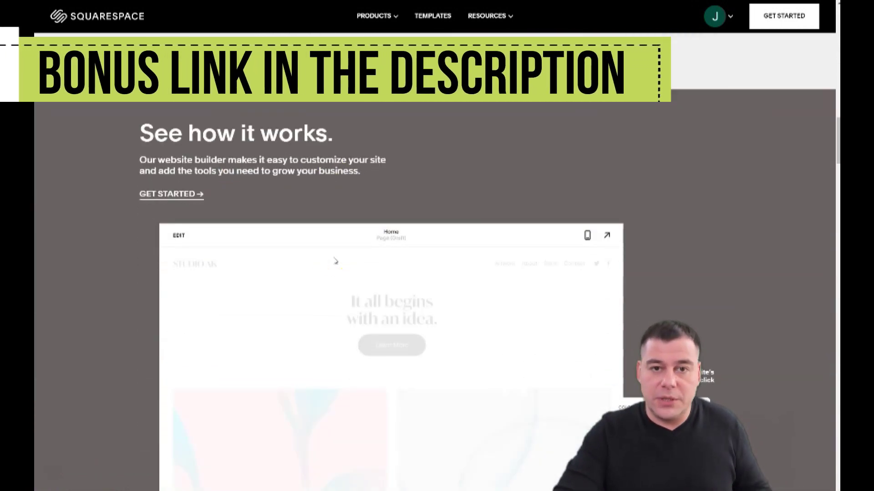
pyautogui.scroll(-4, 335, 261)
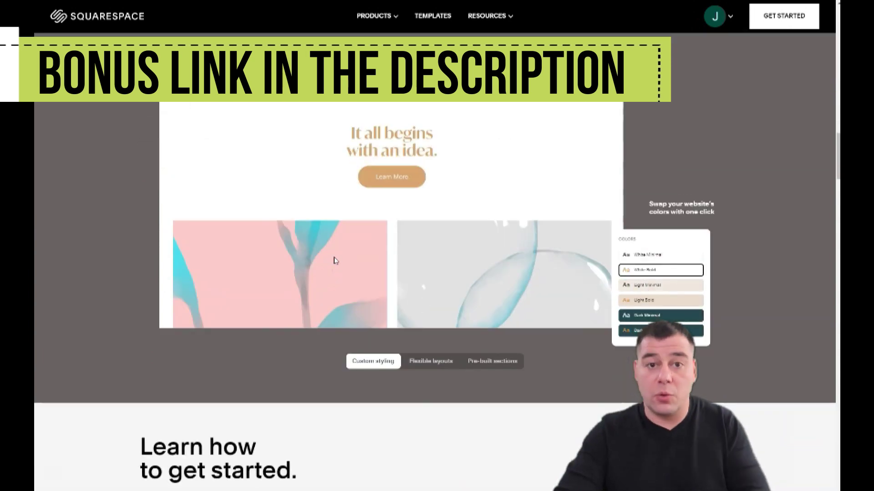
pyautogui.scroll(-8, 334, 261)
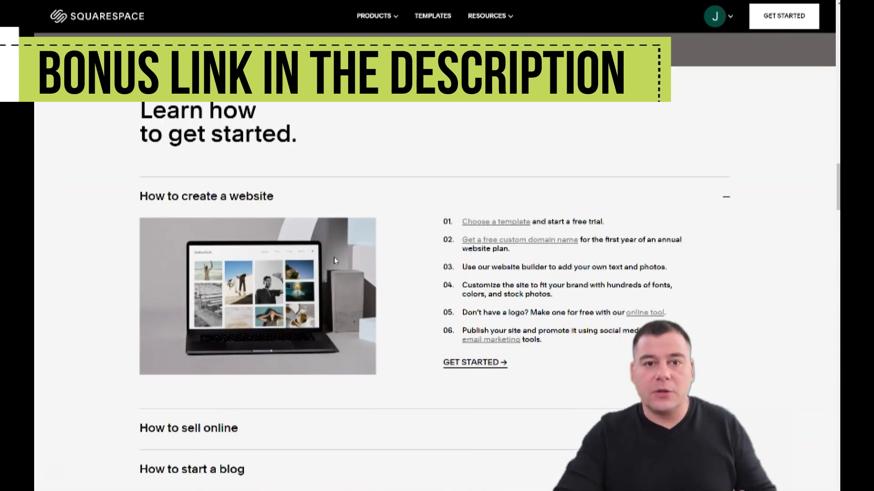
pyautogui.scroll(-12, 334, 261)
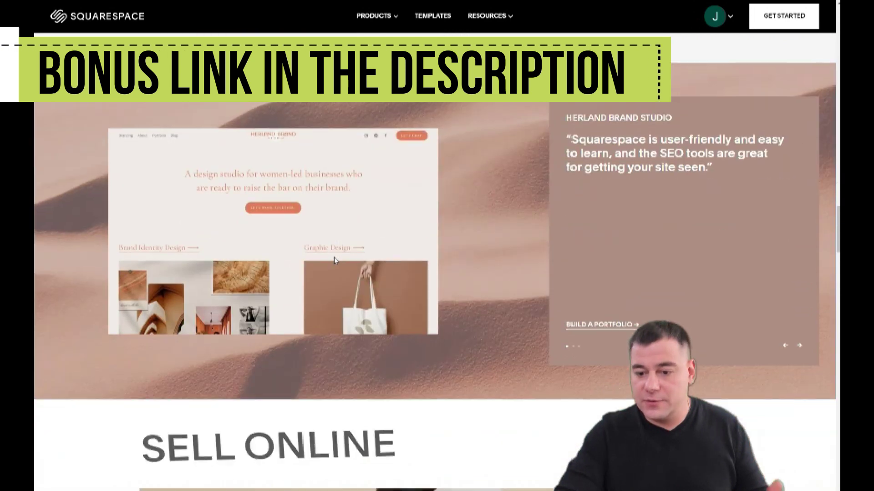
pyautogui.scroll(-3, 334, 260)
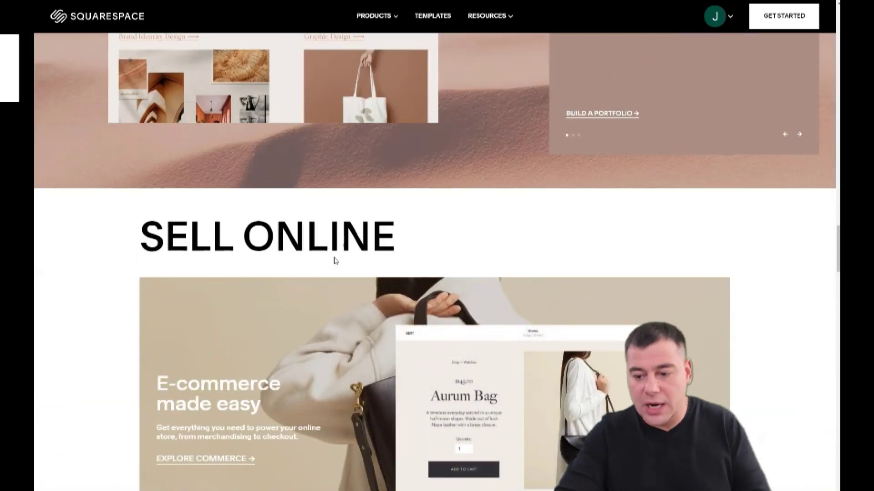
pyautogui.scroll(-4, 333, 260)
pyautogui.scroll(-12, 334, 259)
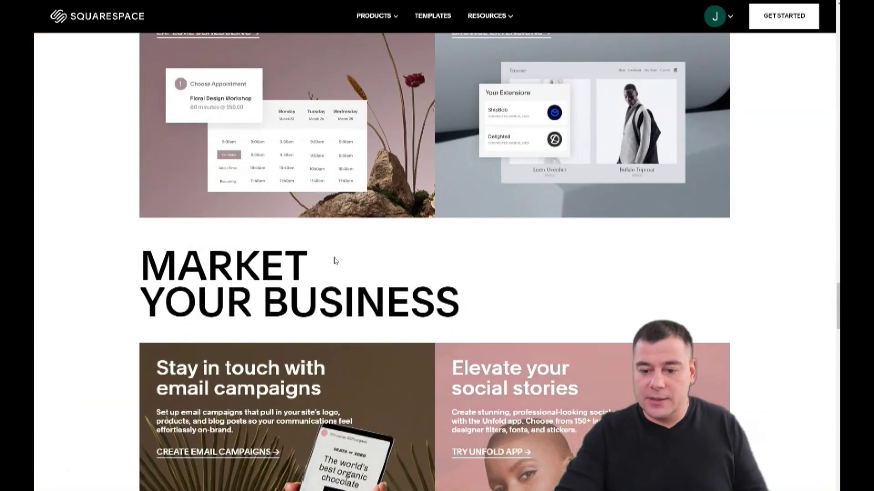
pyautogui.scroll(-4, 334, 258)
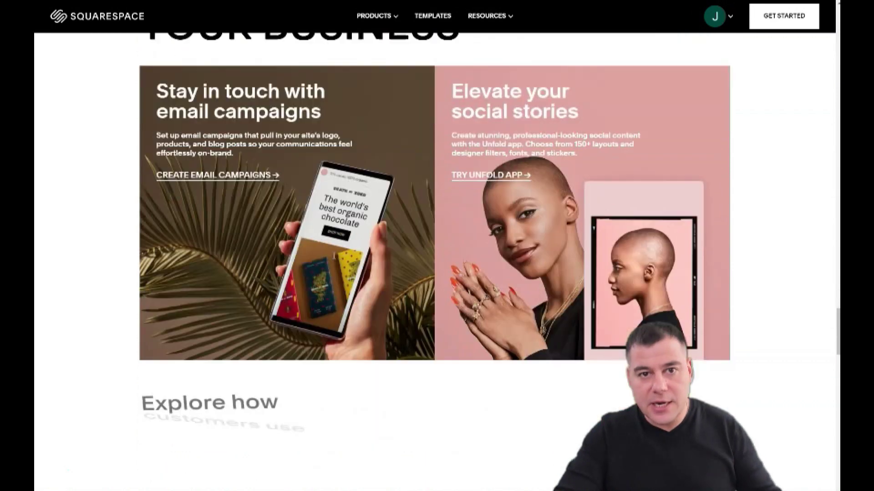
pyautogui.scroll(-5, 334, 257)
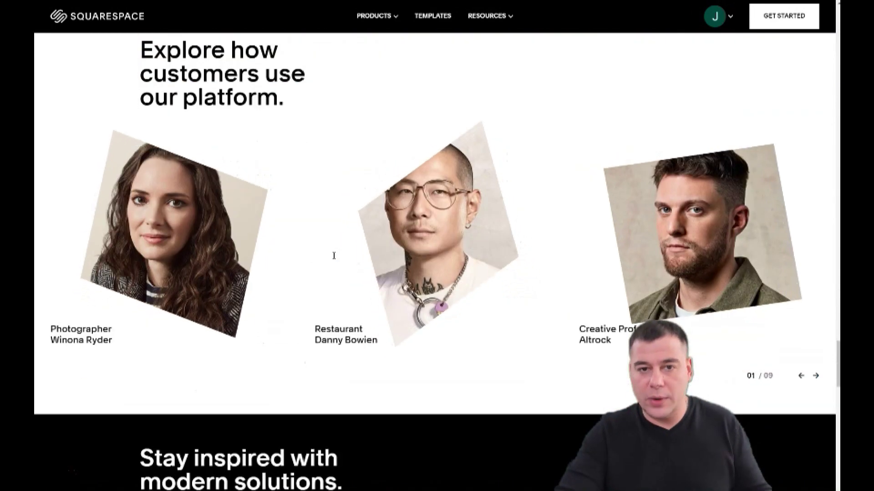
pyautogui.scroll(-4, 334, 256)
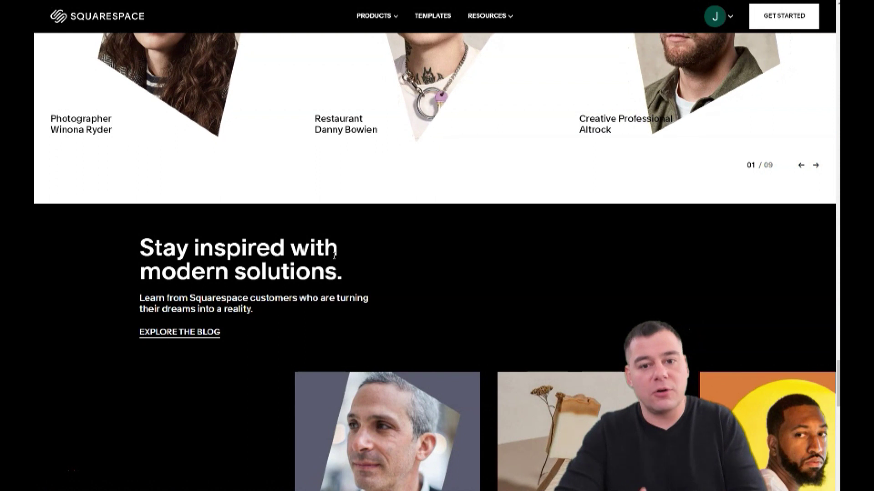
pyautogui.scroll(-13, 334, 256)
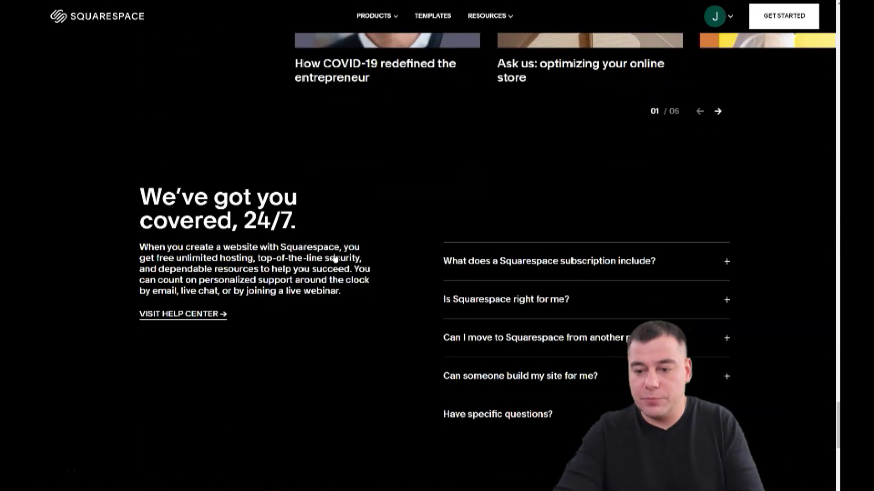
pyautogui.scroll(-3, 334, 258)
pyautogui.scroll(-3, 335, 258)
pyautogui.scroll(-1, 334, 258)
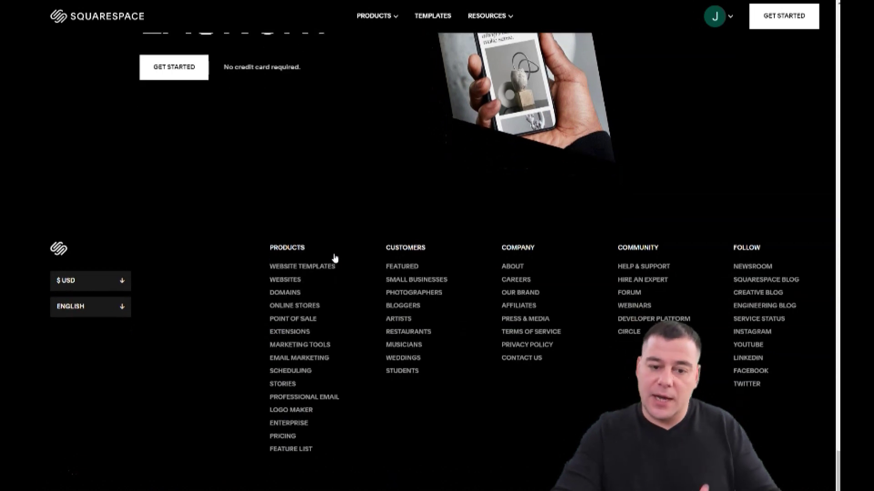
# Step: Go back through the home page sections to the top of the page
pyautogui.scroll(11, 334, 257)
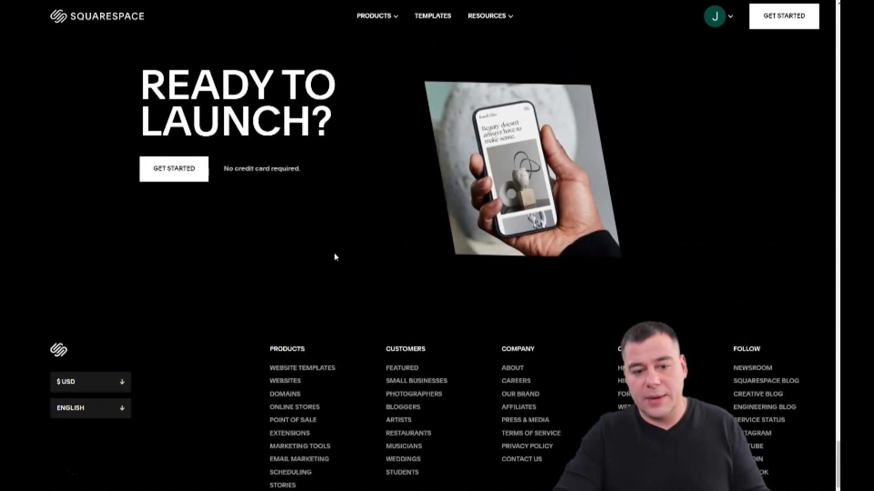
pyautogui.scroll(20, 334, 257)
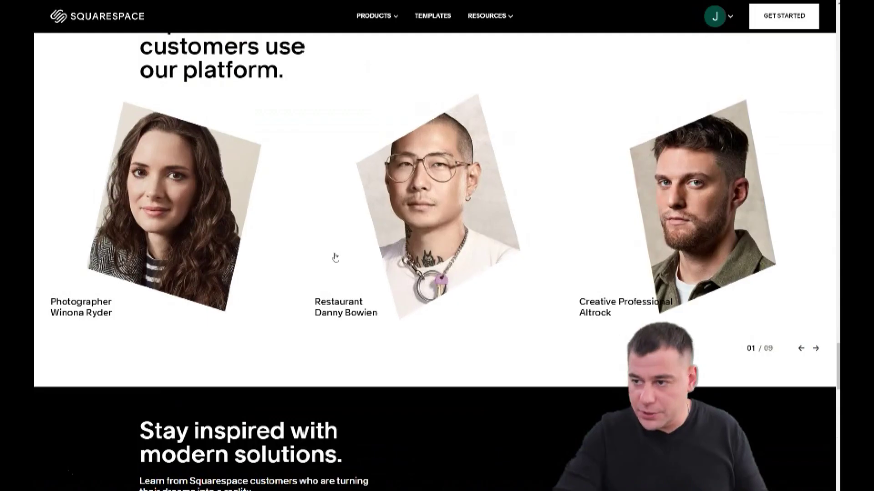
pyautogui.scroll(-15, 391, 152)
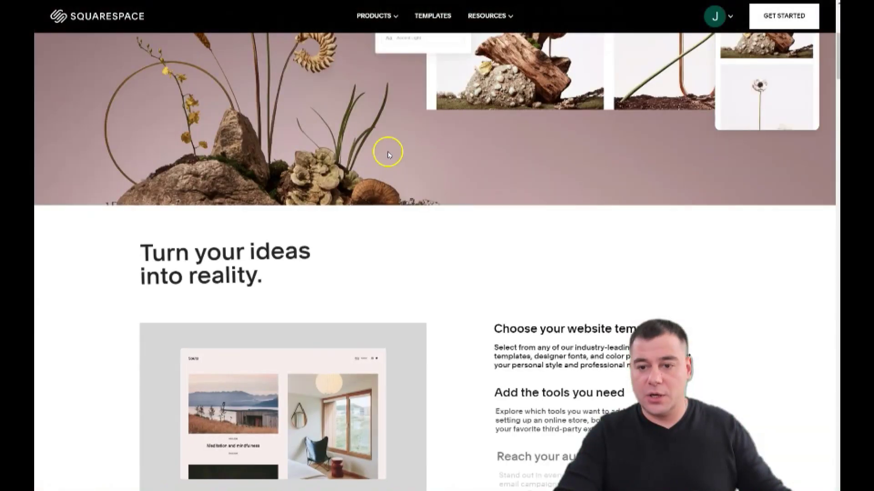
pyautogui.scroll(5, 401, 150)
pyautogui.scroll(10, 406, 159)
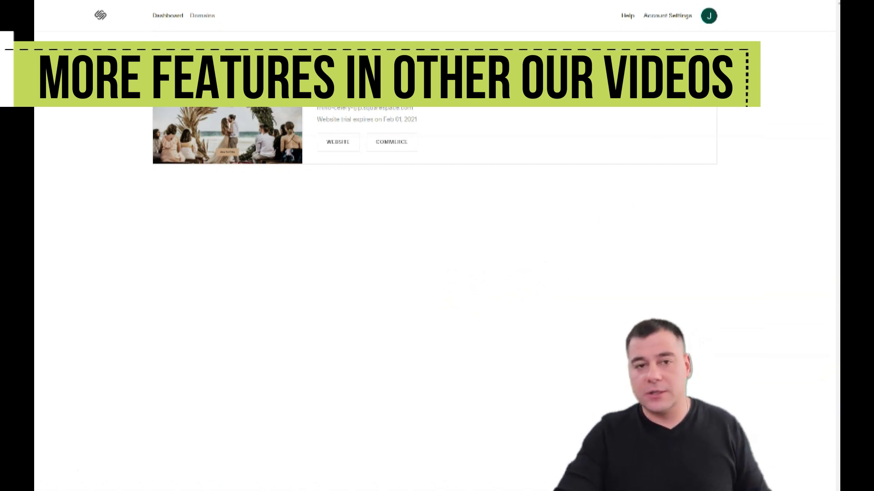
# Step: Open the website template gallery and look through the Popular Designs templates
pyautogui.click(683, 134)
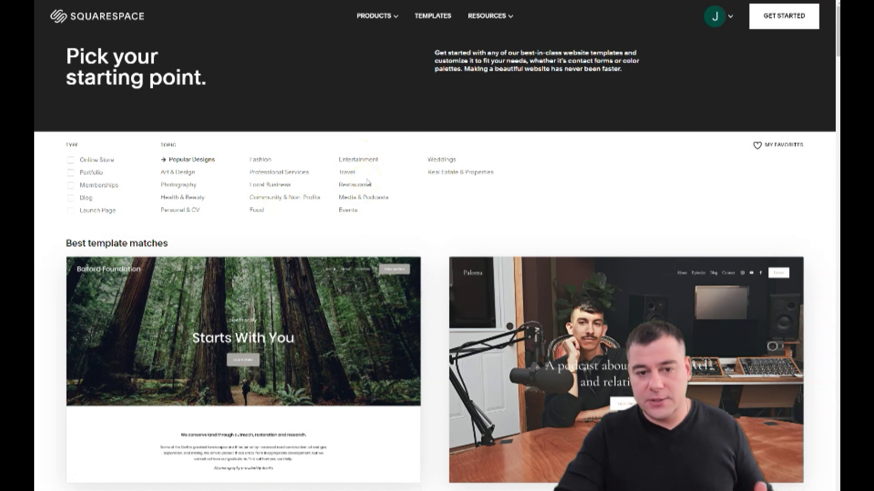
pyautogui.scroll(-10, 368, 182)
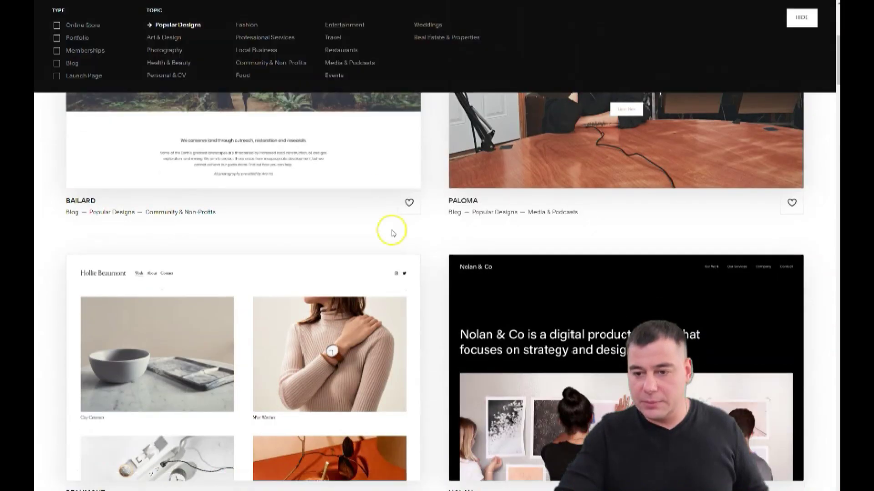
pyautogui.scroll(-5, 410, 229)
pyautogui.scroll(-5, 439, 218)
pyautogui.scroll(-10, 439, 221)
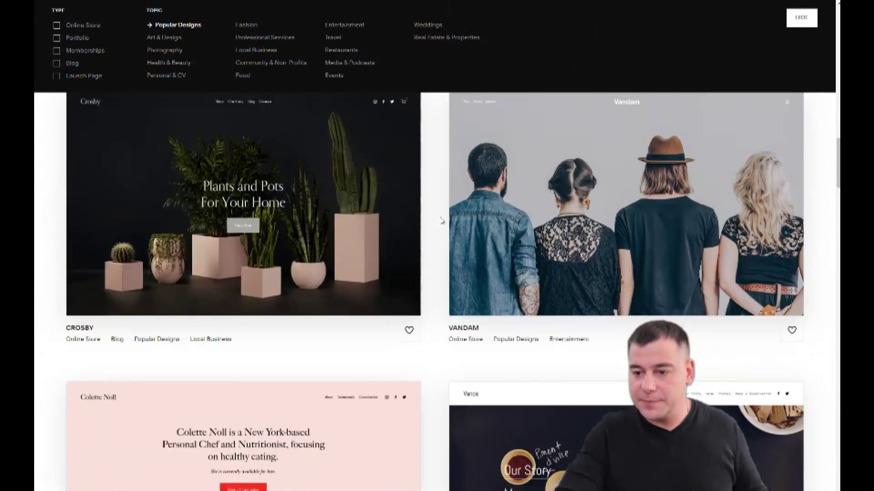
pyautogui.scroll(-10, 442, 221)
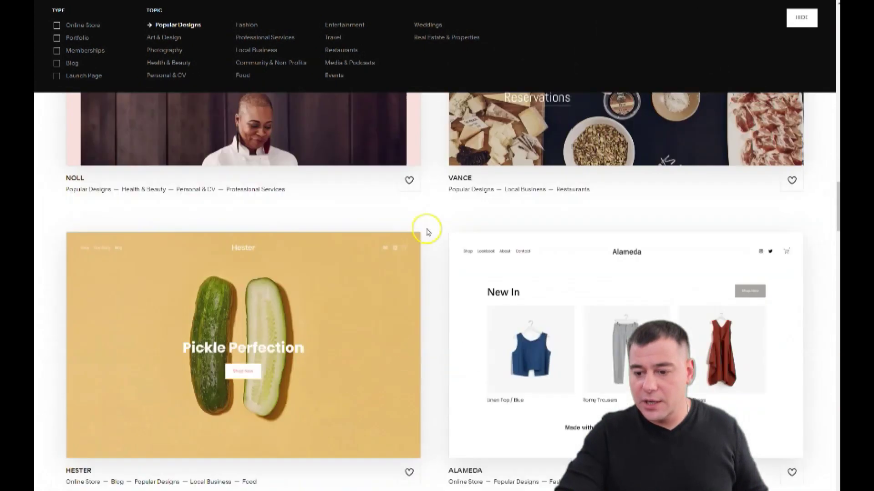
pyautogui.scroll(-8, 433, 280)
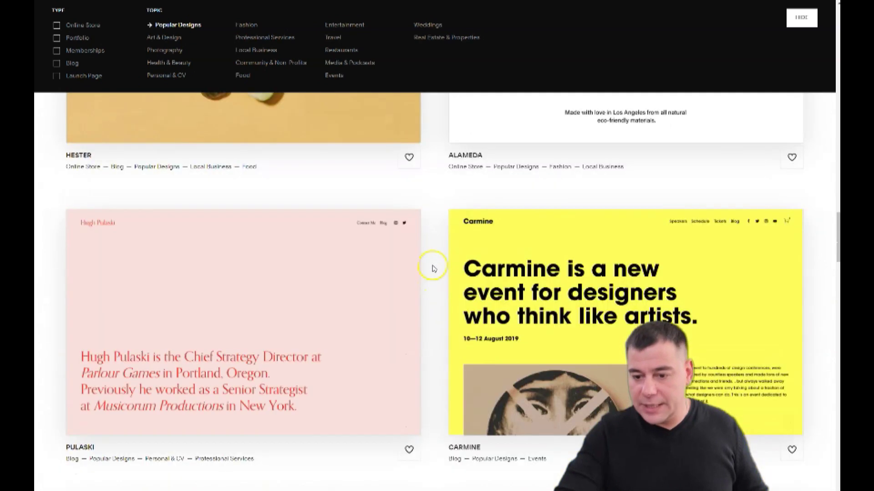
pyautogui.scroll(-4, 434, 266)
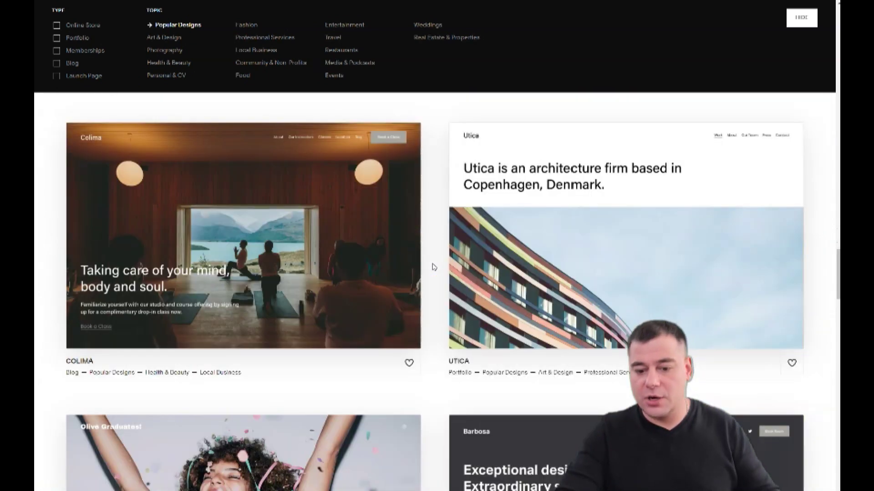
pyautogui.scroll(-12, 434, 268)
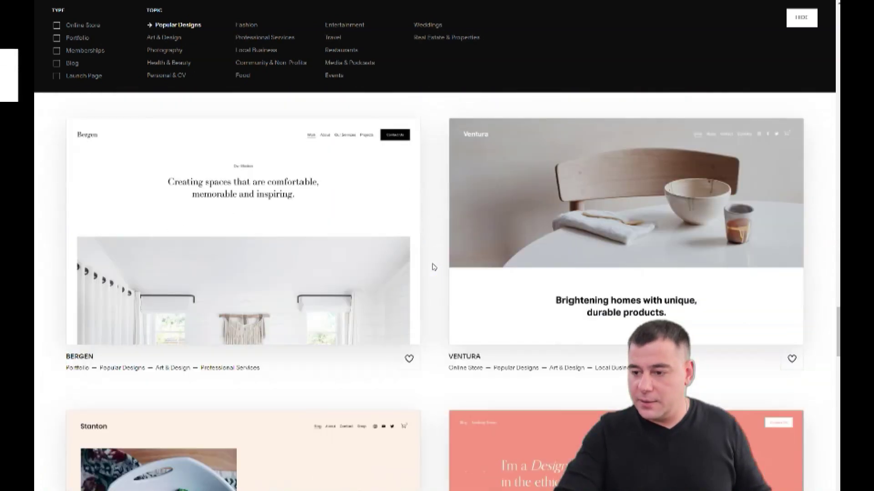
pyautogui.scroll(-4, 433, 267)
pyautogui.scroll(-5, 434, 268)
pyautogui.scroll(-3, 433, 267)
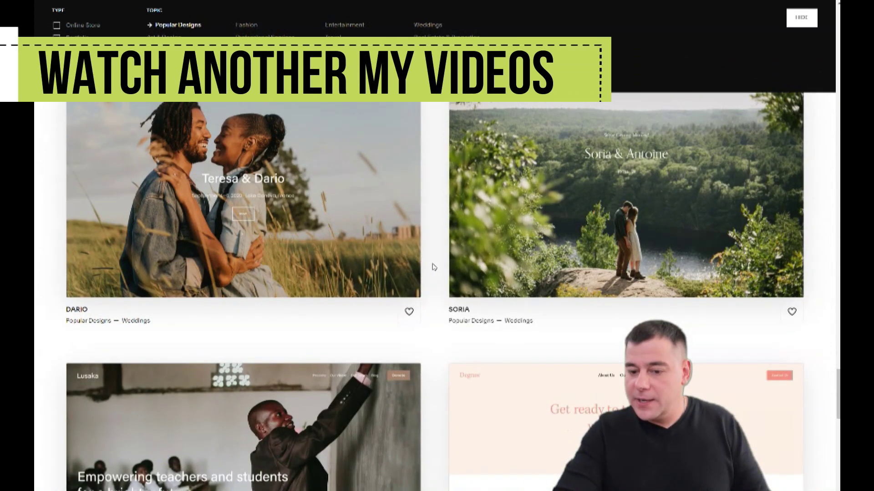
pyautogui.scroll(-4, 434, 267)
pyautogui.scroll(-5, 434, 267)
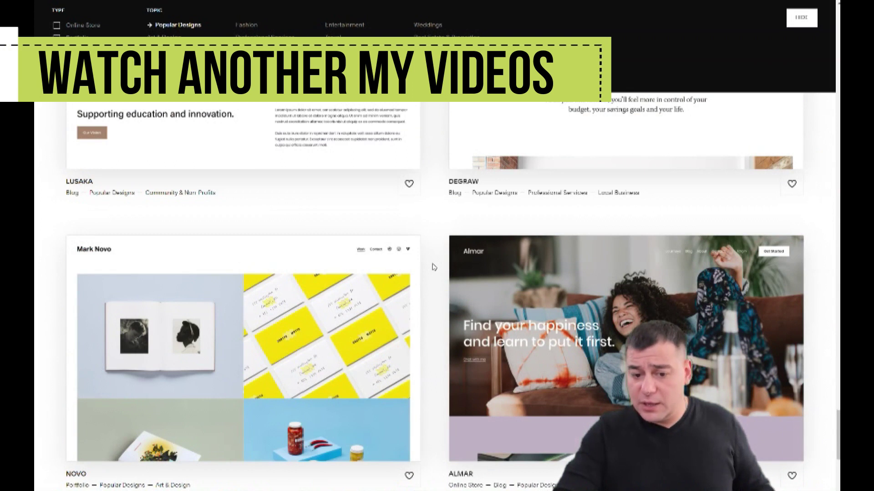
pyautogui.scroll(-8, 434, 267)
pyautogui.scroll(20, 434, 268)
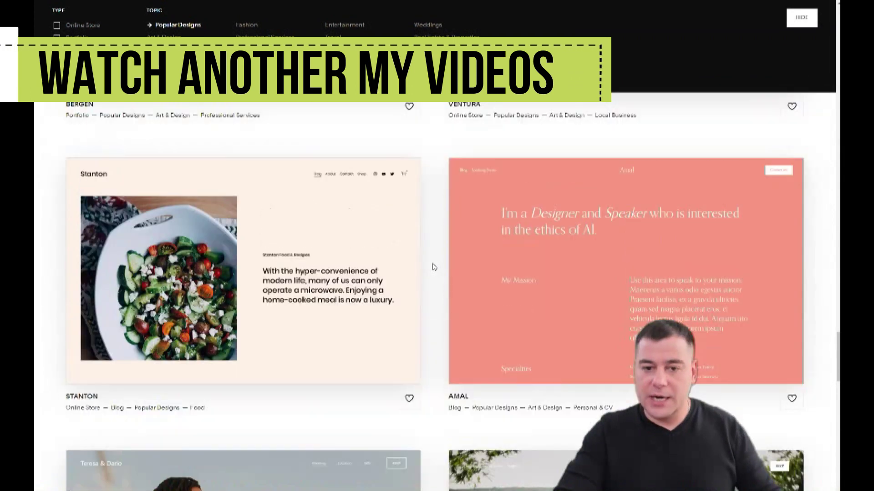
pyautogui.scroll(20, 433, 267)
pyautogui.scroll(20, 434, 268)
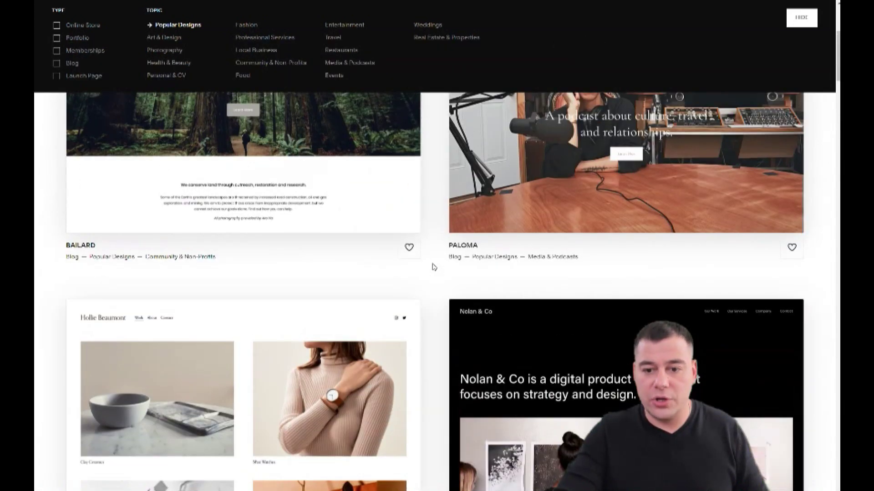
pyautogui.scroll(5, 433, 268)
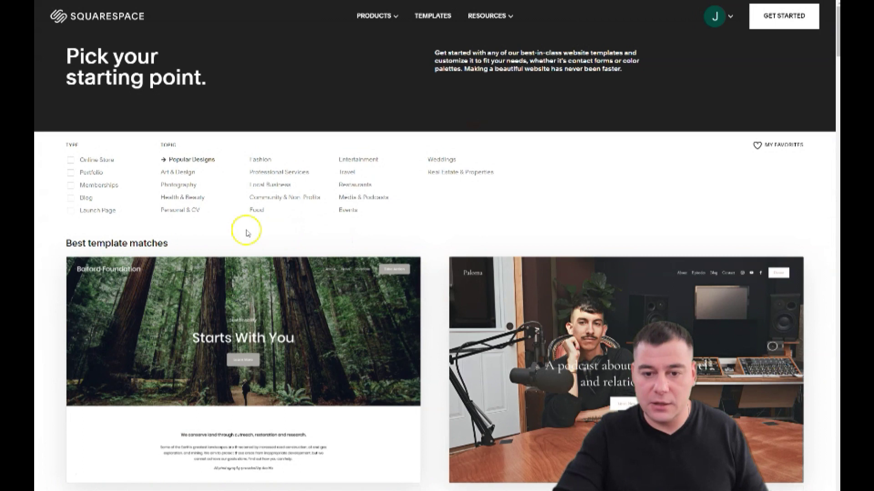
# Step: Filter the template gallery by the Local Business topic and browse the matching designs
pyautogui.click(268, 184)
pyautogui.moveTo(363, 296)
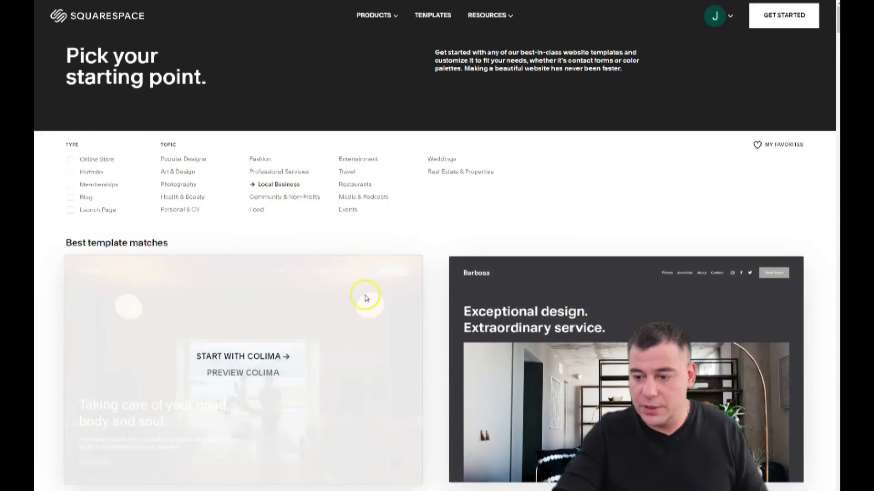
pyautogui.scroll(-3, 391, 273)
pyautogui.scroll(-12, 419, 249)
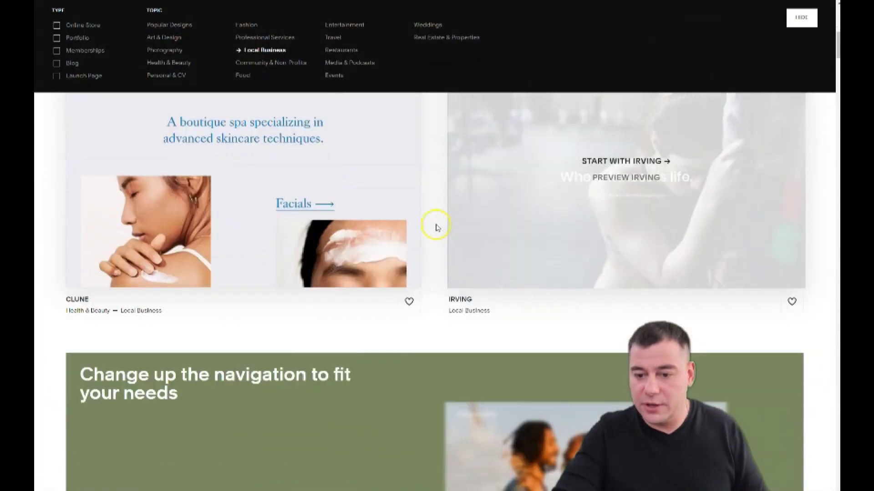
pyautogui.scroll(-8, 410, 209)
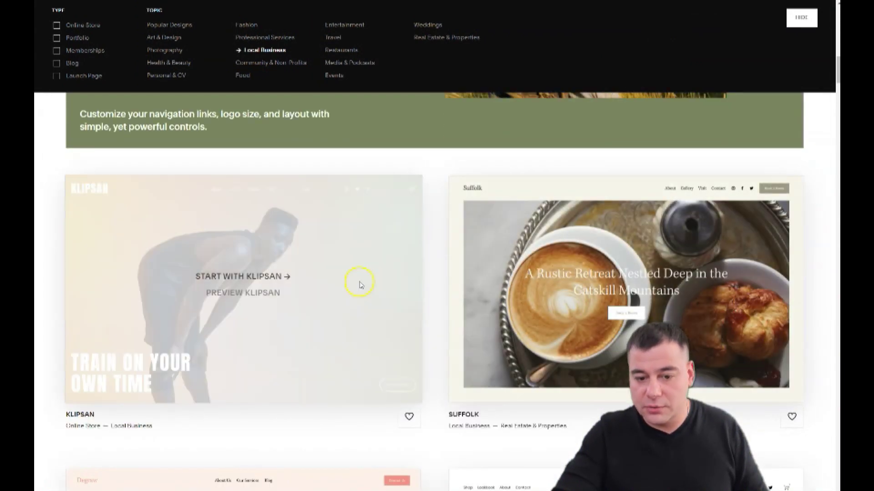
pyautogui.scroll(-10, 413, 232)
pyautogui.scroll(-5, 414, 233)
pyautogui.scroll(3, 415, 232)
pyautogui.scroll(-8, 414, 232)
pyautogui.moveTo(414, 232)
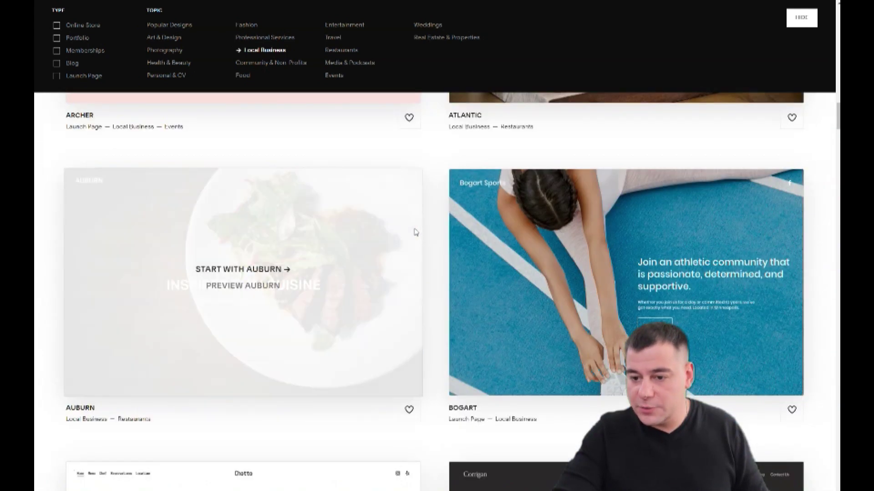
# Step: Browse the Local Business templates, preview the Florence template and start a new site with it
pyautogui.scroll(-6, 415, 232)
pyautogui.scroll(-9, 415, 233)
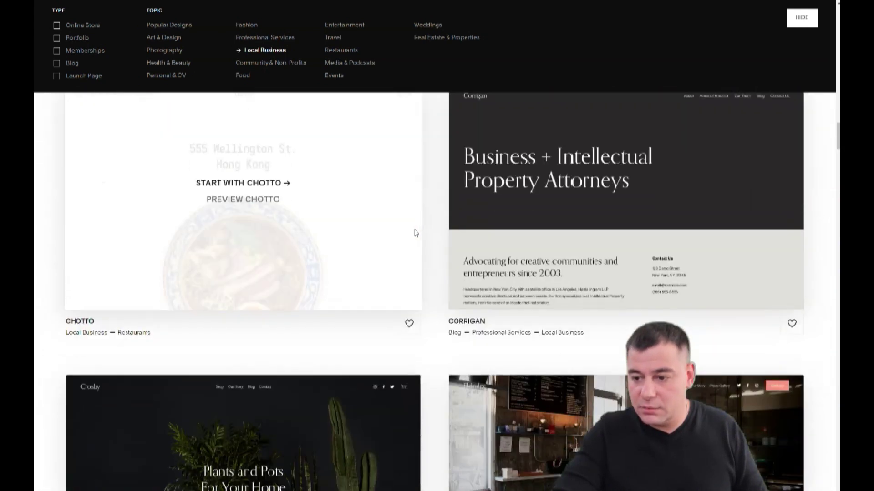
pyautogui.scroll(-5, 416, 232)
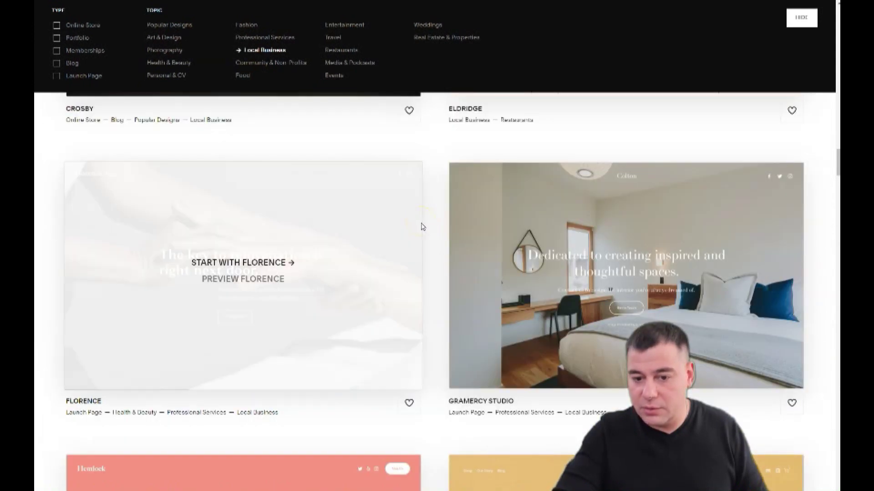
pyautogui.click(232, 281)
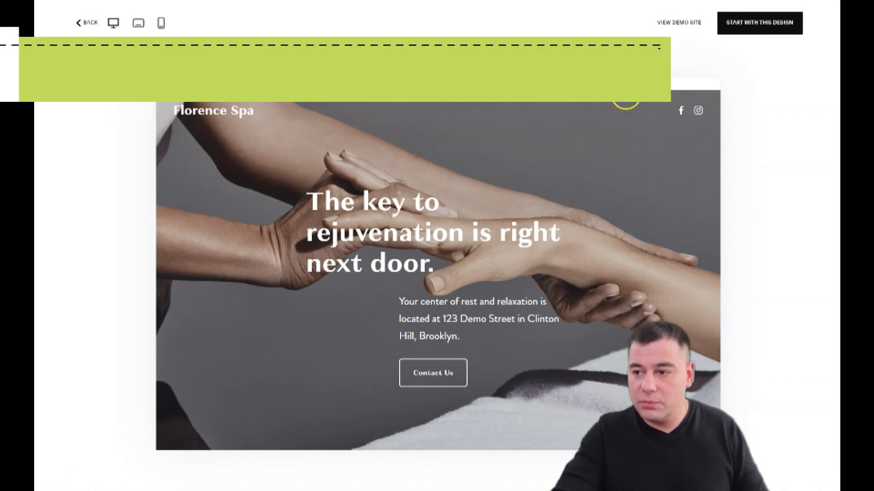
pyautogui.click(756, 31)
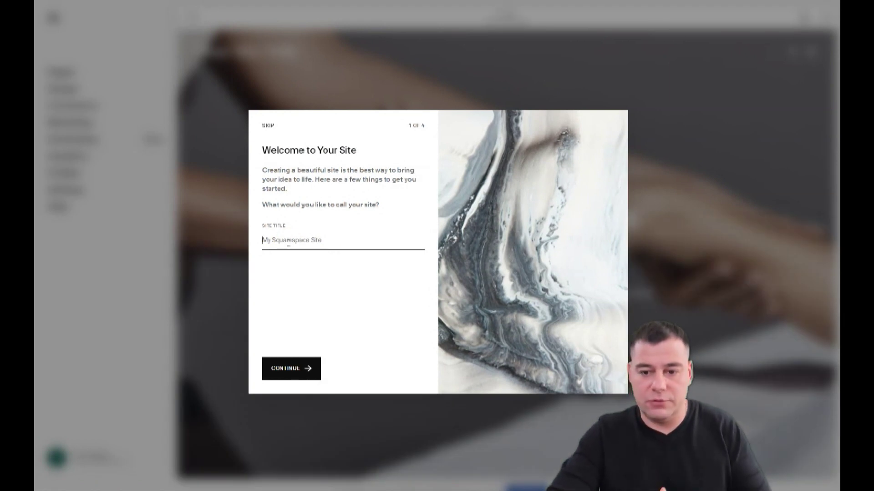
# Step: Title the new site "Real Estate" and go through the remaining welcome pages to get started
pyautogui.click(293, 240)
pyautogui.write('Red Flowers')
pyautogui.click(284, 367)
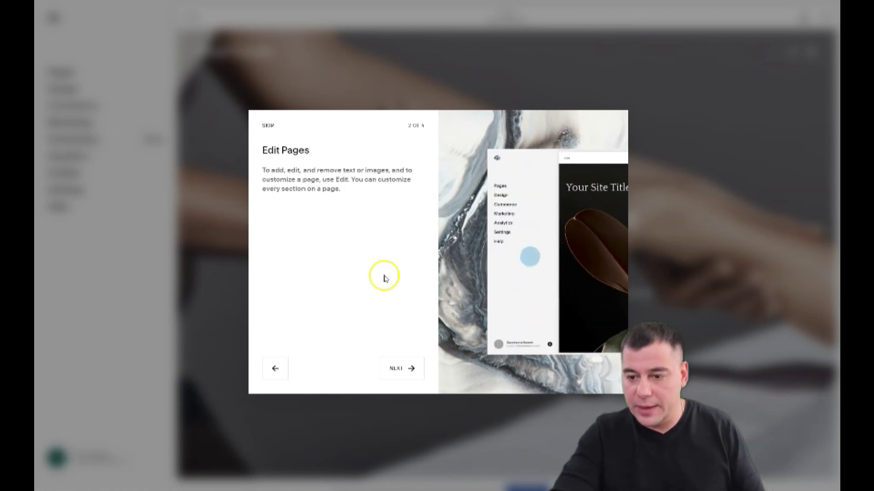
pyautogui.click(401, 370)
pyautogui.click(403, 372)
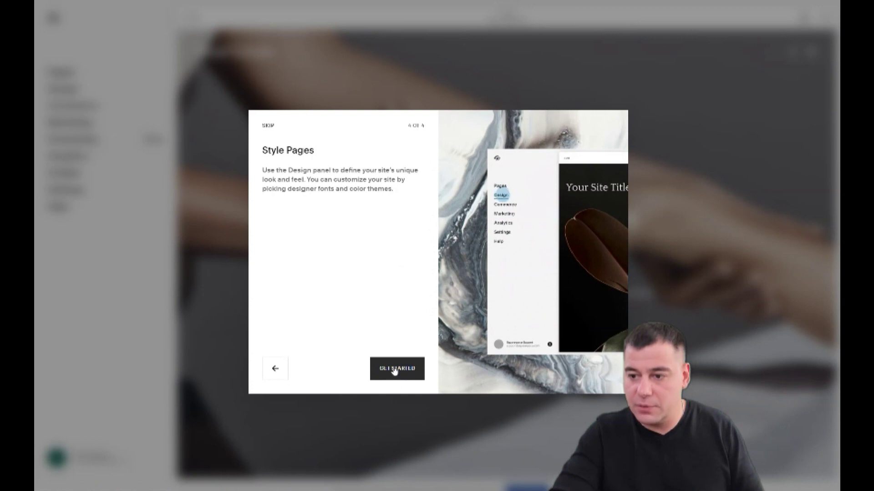
pyautogui.click(394, 371)
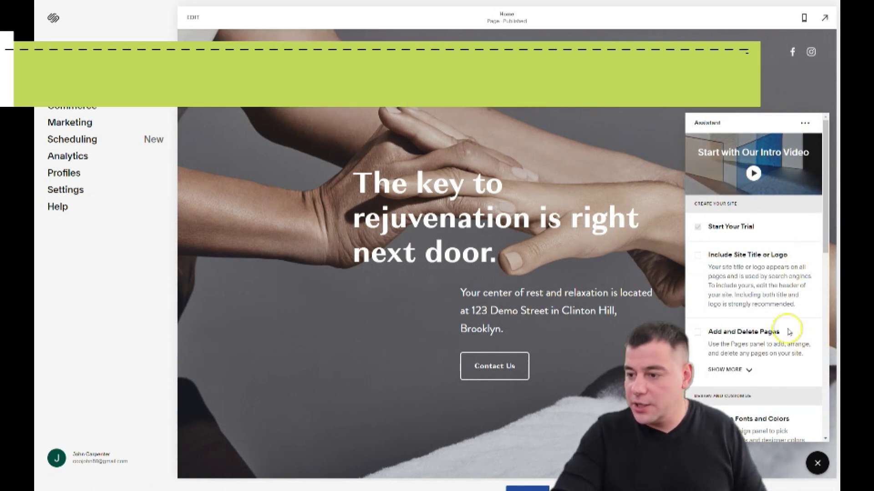
# Step: Review the Assistant checklist from creating the site through design to finalizing and launching, and close it
pyautogui.scroll(-9, 791, 335)
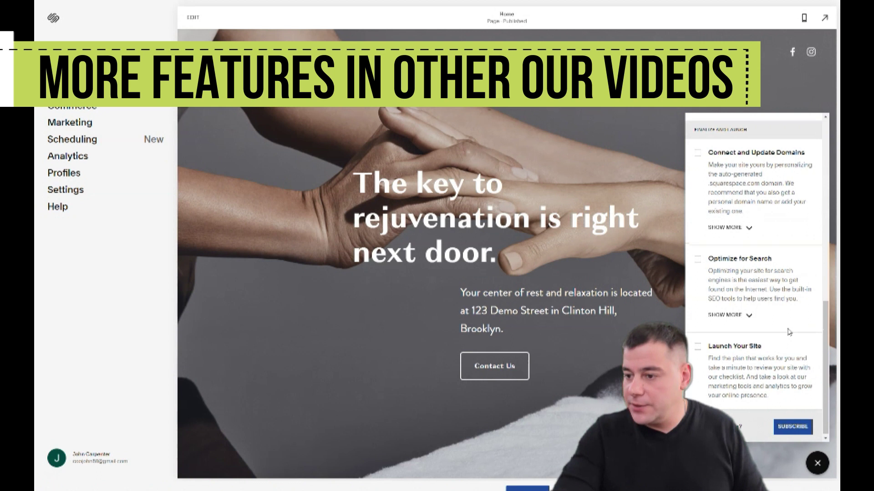
pyautogui.scroll(10, 789, 333)
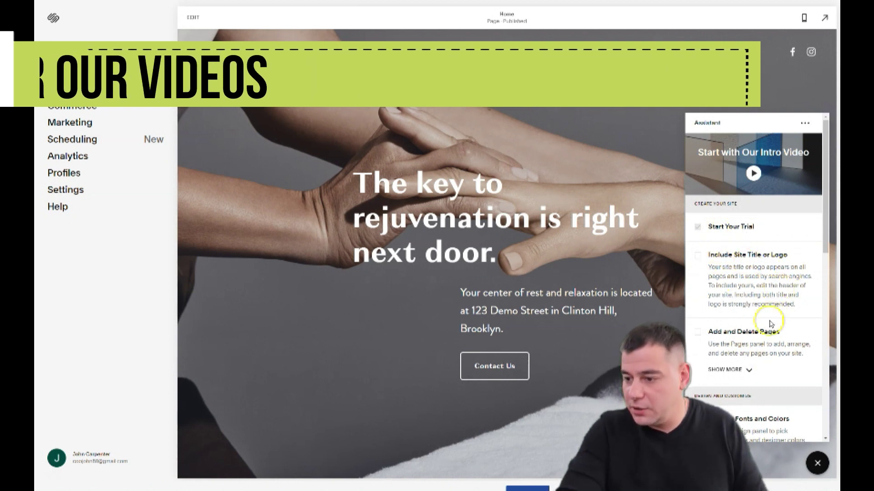
pyautogui.scroll(-4, 774, 320)
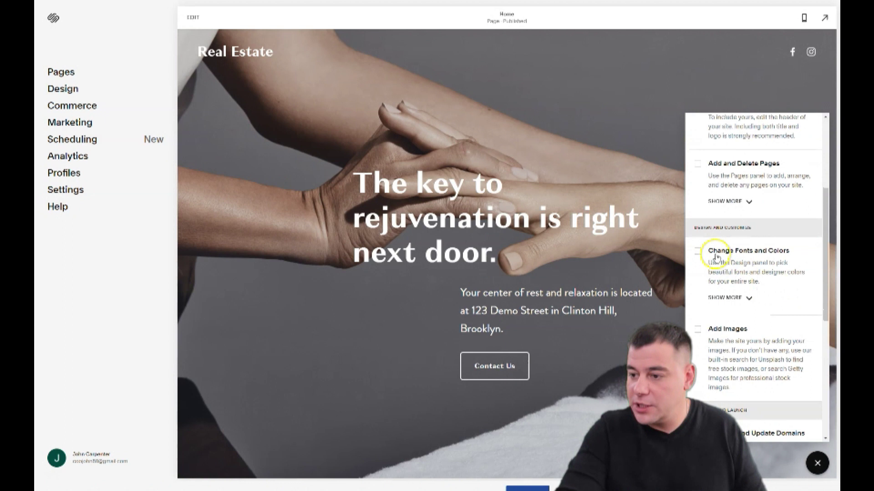
pyautogui.scroll(-1, 779, 262)
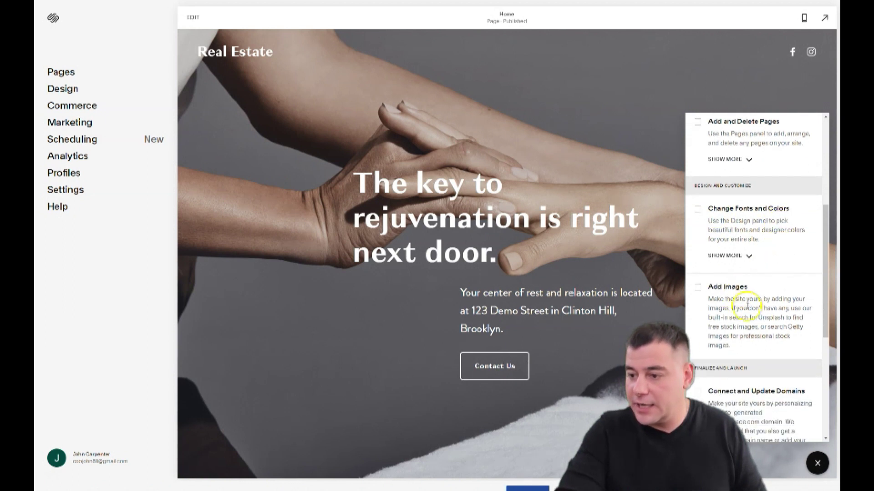
pyautogui.scroll(-3, 746, 303)
pyautogui.scroll(-3, 773, 278)
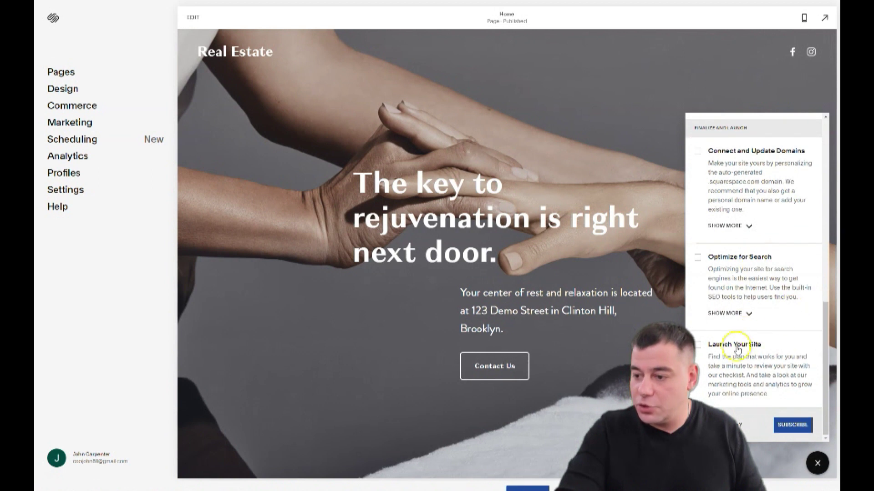
pyautogui.click(818, 464)
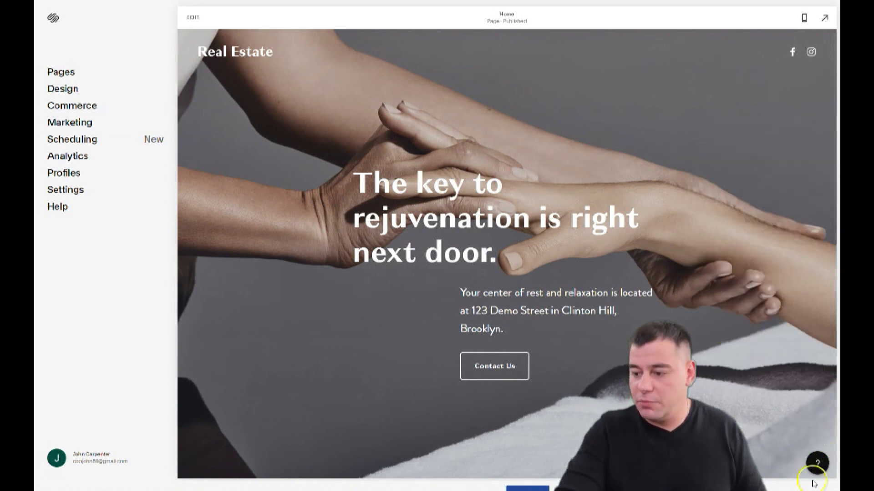
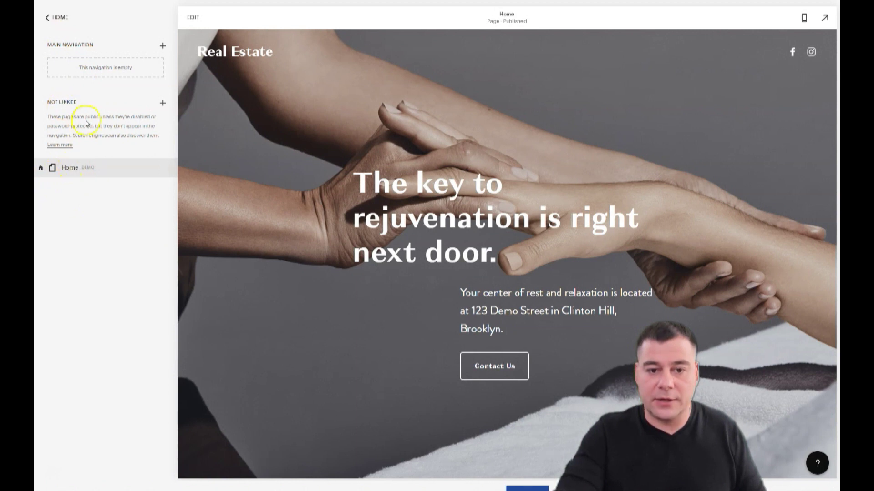
# Step: Move the Home page from Not Linked into the main navigation and open the page for editing
pyautogui.moveTo(69, 166); pyautogui.dragTo(67, 64)
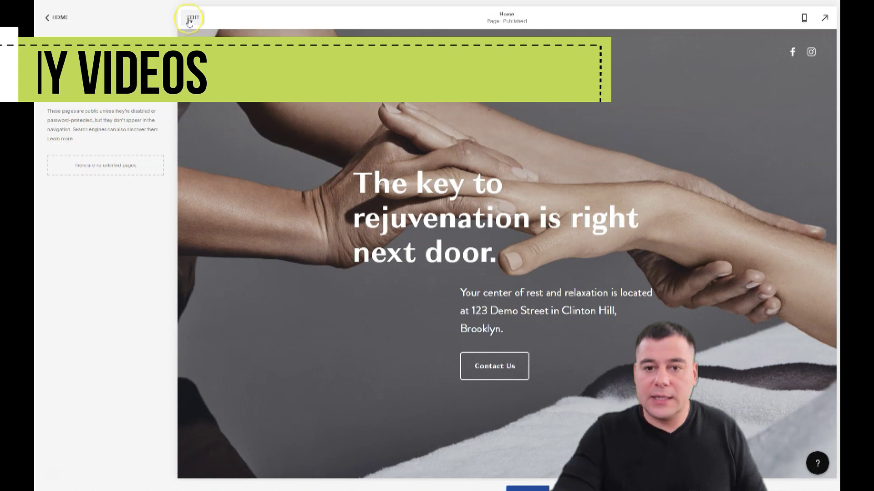
pyautogui.click(189, 21)
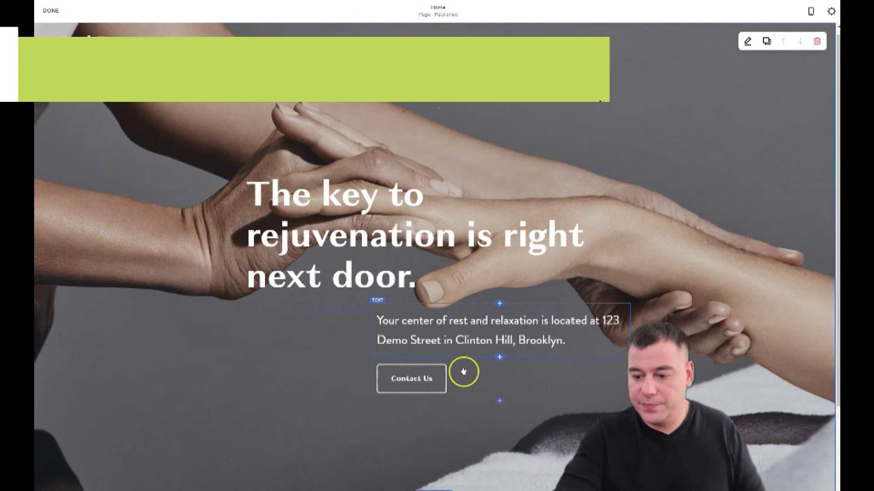
# Step: Examine the Home page in the editor, from the header and hero section down to the places for adding sections and a footer
pyautogui.scroll(-3, 464, 380)
pyautogui.scroll(3, 474, 430)
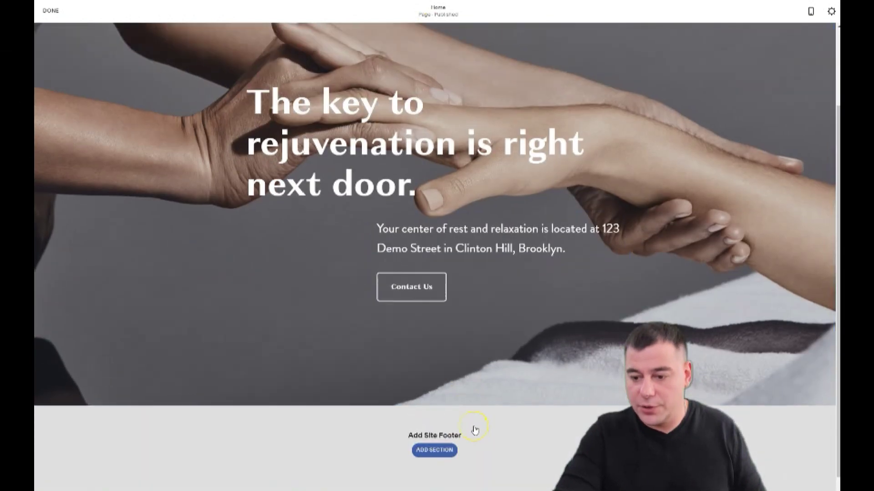
pyautogui.moveTo(430, 84)
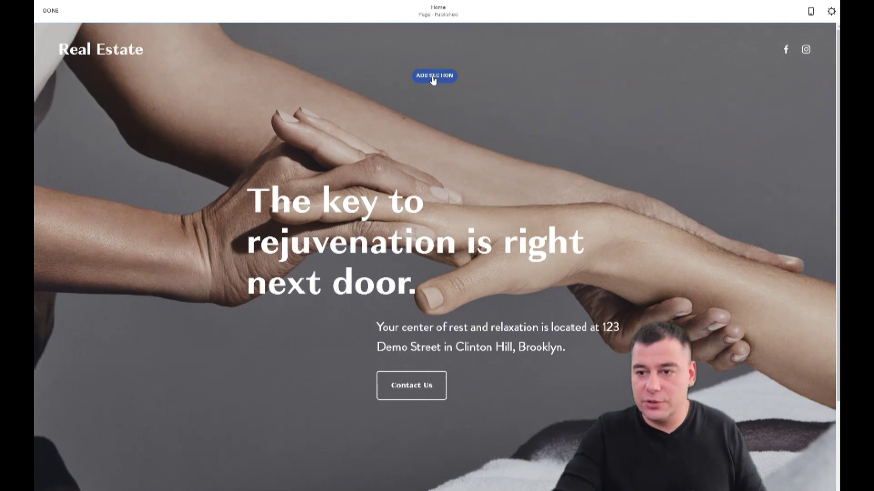
pyautogui.scroll(-3, 432, 80)
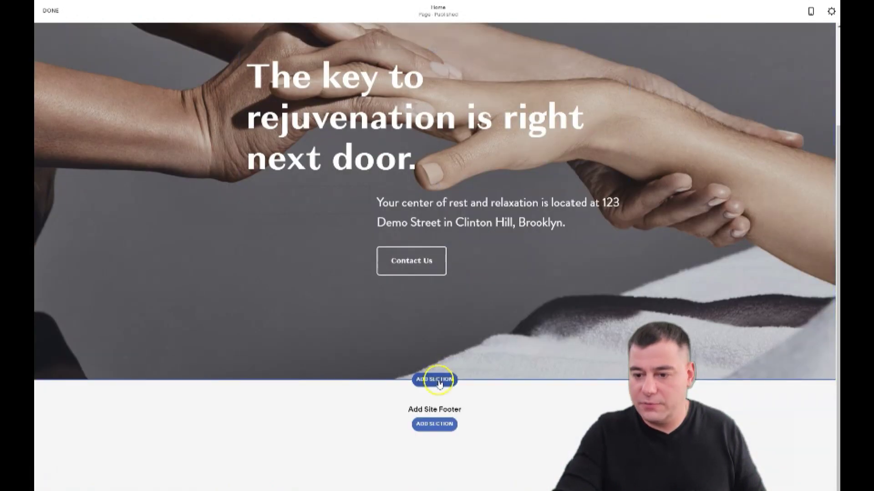
pyautogui.scroll(3, 497, 205)
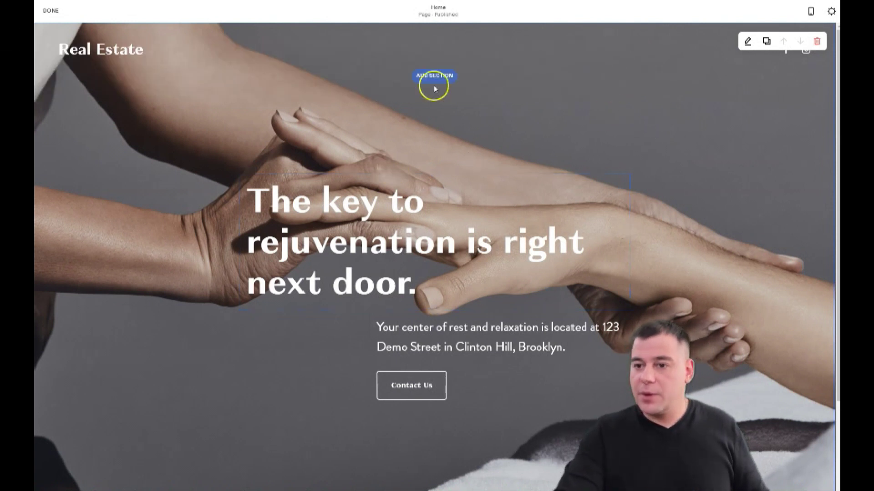
pyautogui.scroll(-3, 533, 230)
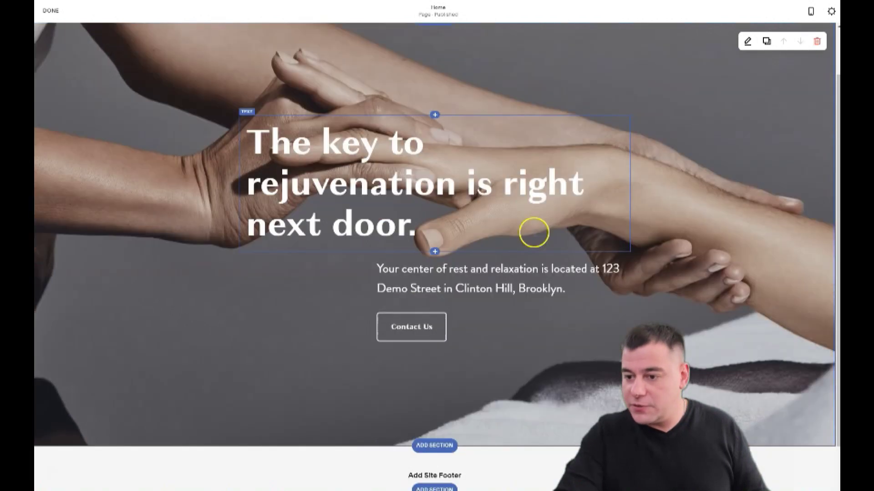
pyautogui.scroll(3, 532, 230)
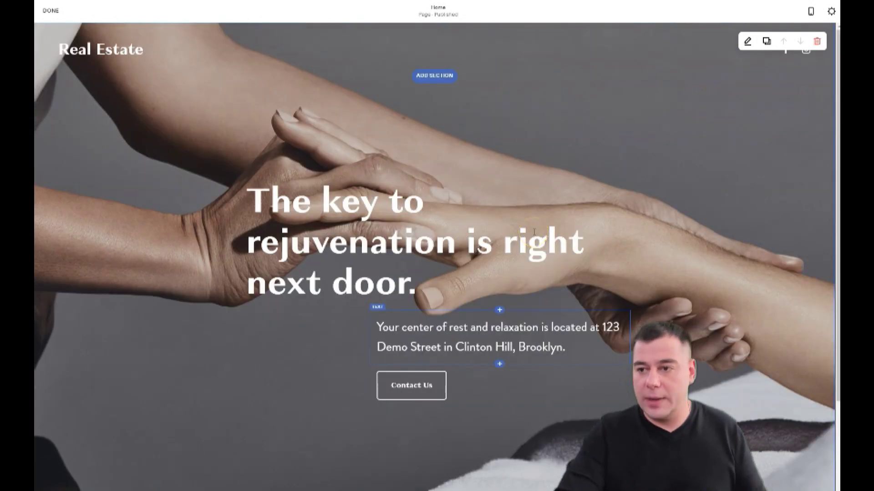
pyautogui.moveTo(449, 37)
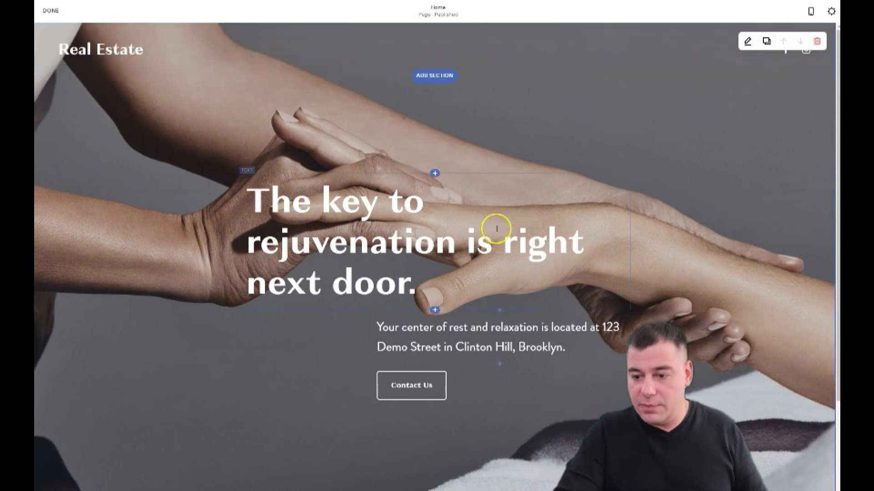
pyautogui.scroll(-3, 500, 228)
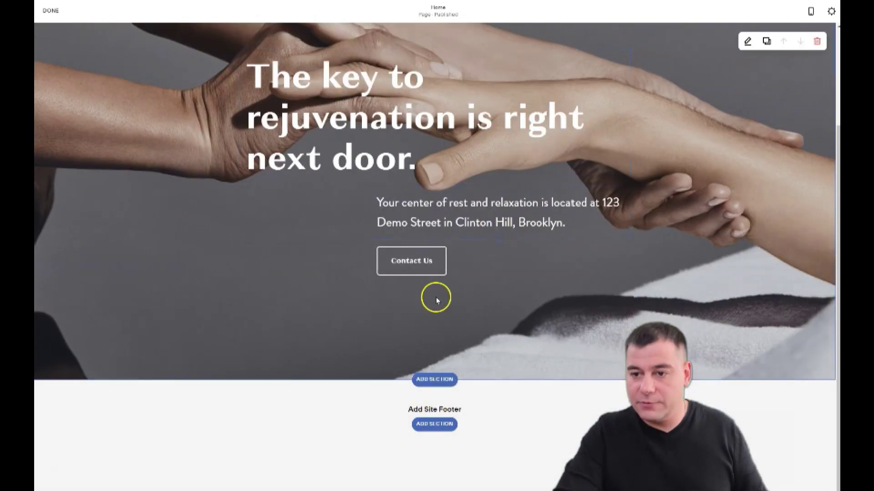
pyautogui.scroll(3, 436, 296)
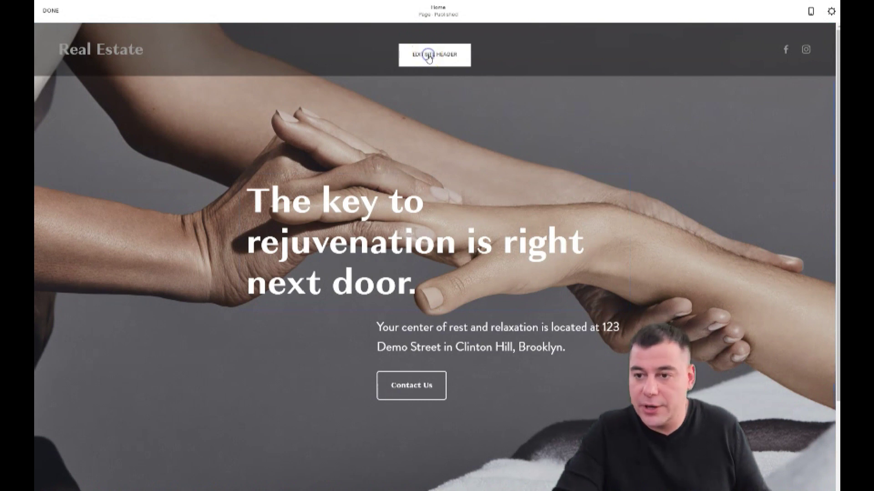
# Step: Open the site header for editing and compare its desktop and mobile layouts
pyautogui.click(428, 55)
pyautogui.click(804, 99)
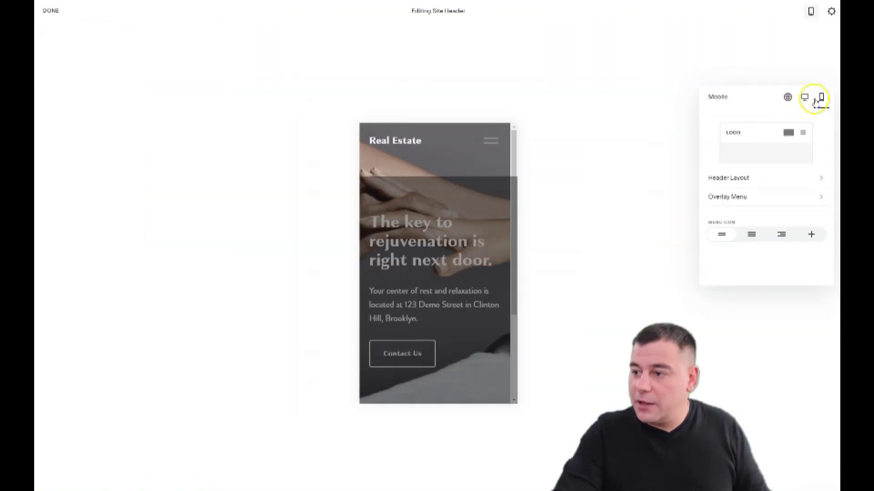
pyautogui.click(805, 100)
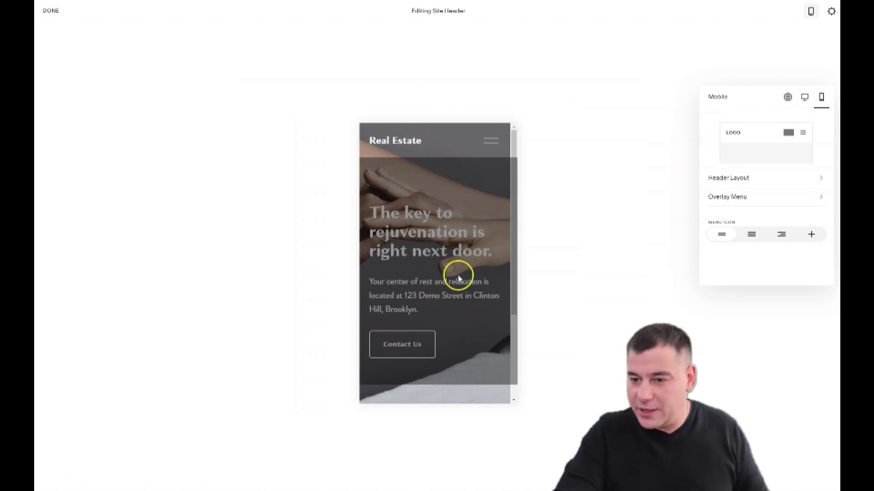
pyautogui.click(806, 98)
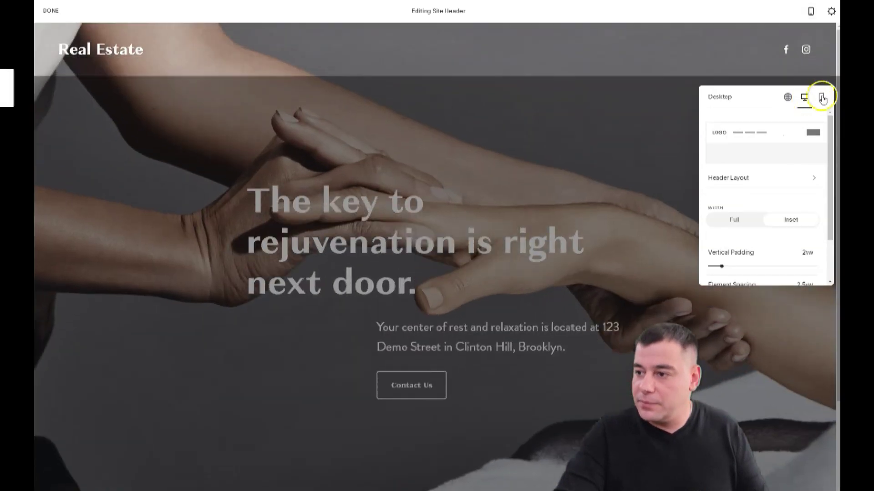
pyautogui.click(821, 97)
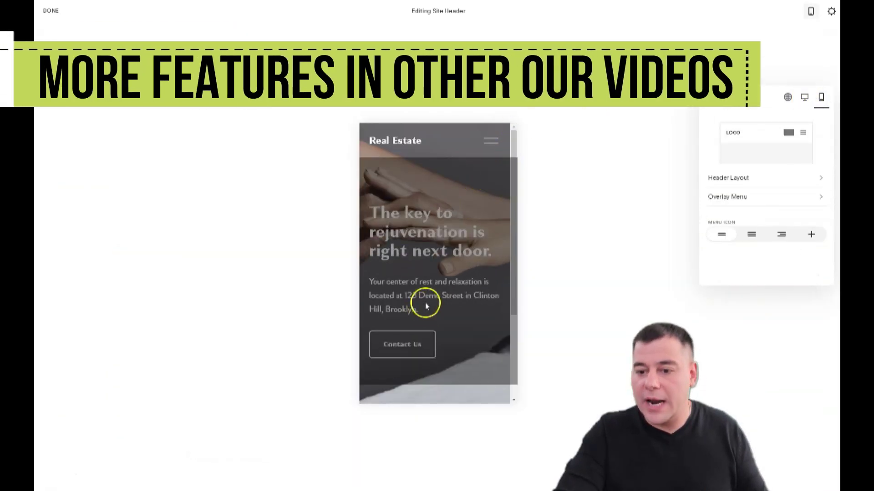
# Step: Change the site title to "Real Estate NY" in the global header settings and return to the header options
pyautogui.click(787, 97)
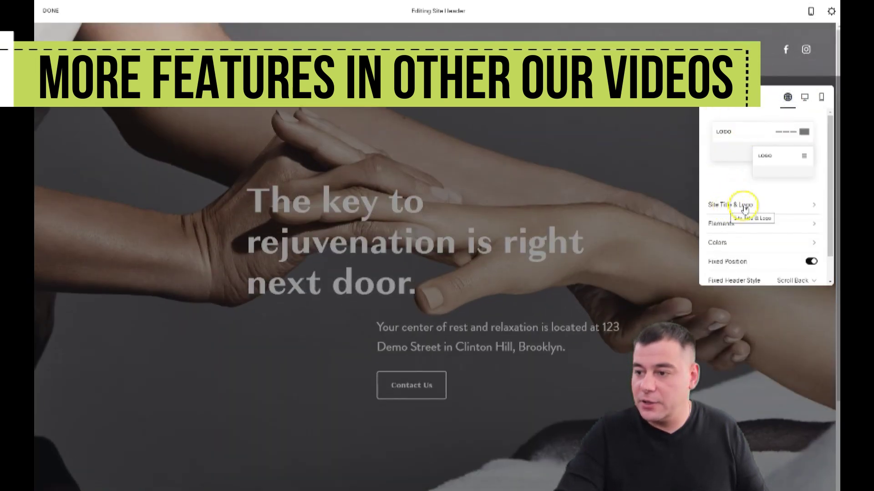
pyautogui.click(733, 206)
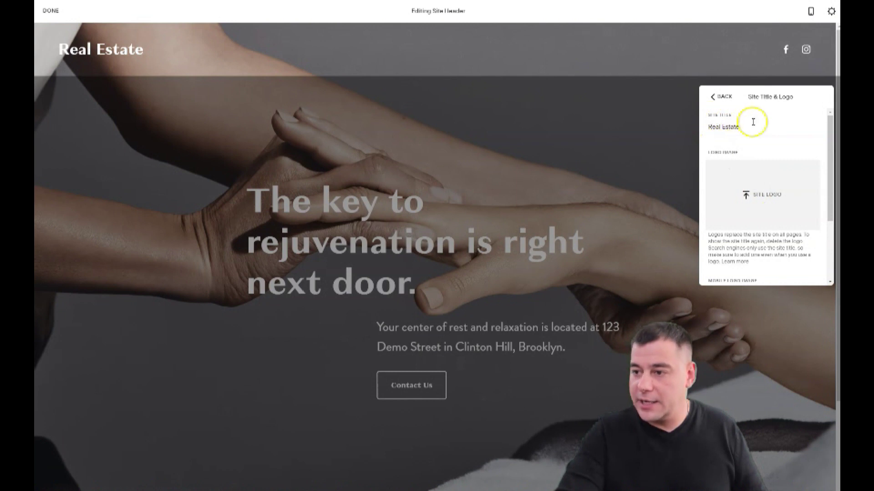
pyautogui.scroll(-2, 758, 182)
pyautogui.scroll(2, 753, 178)
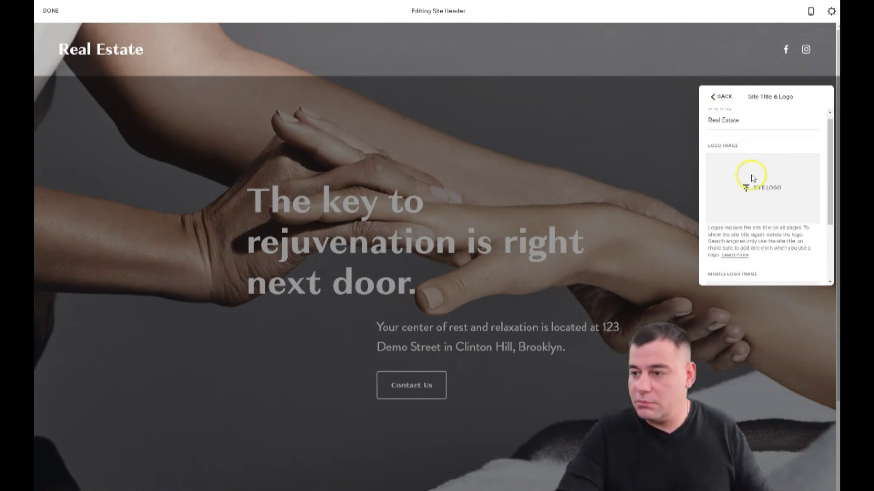
pyautogui.click(747, 126)
pyautogui.write('N')
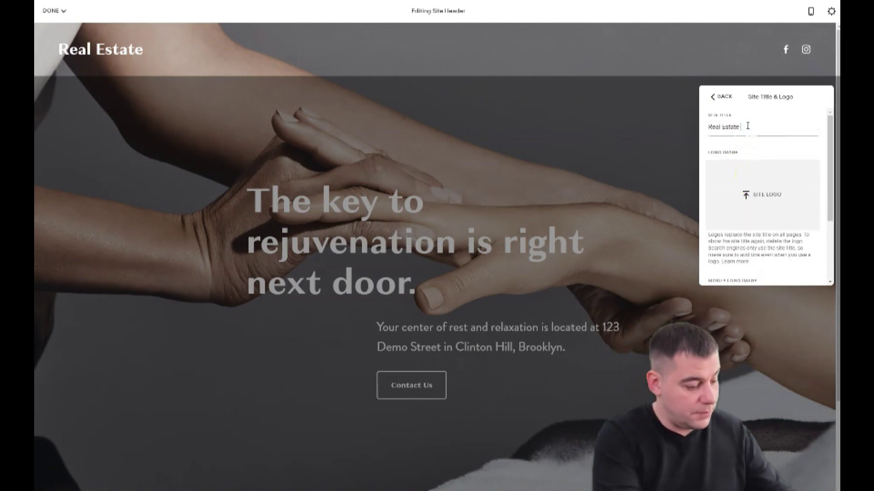
pyautogui.write('Y')
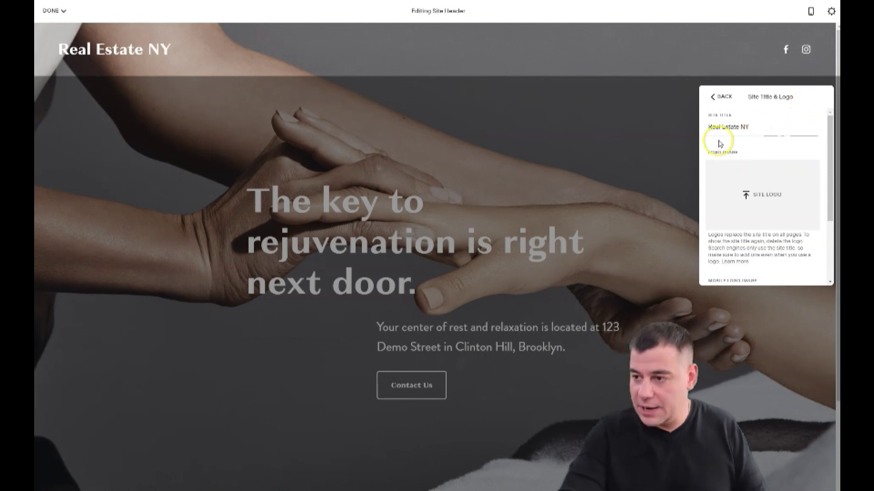
pyautogui.click(718, 97)
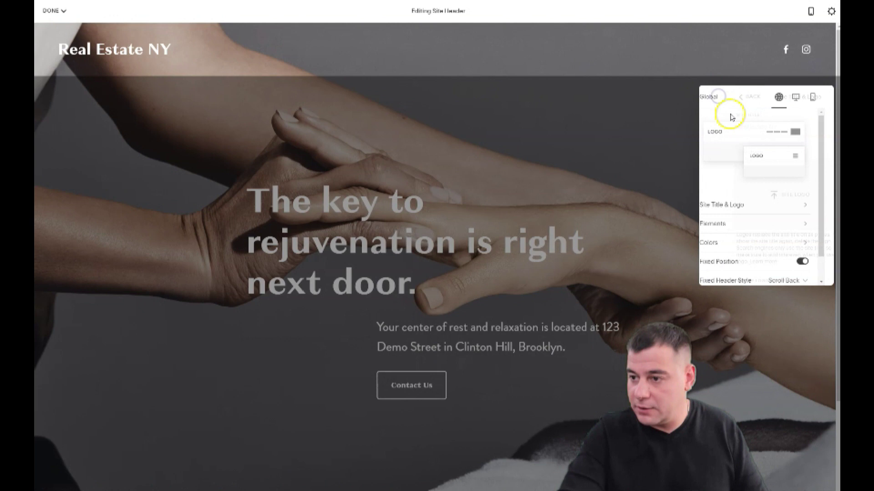
# Step: Review the header's social links and try out the cart element in the site header
pyautogui.click(746, 227)
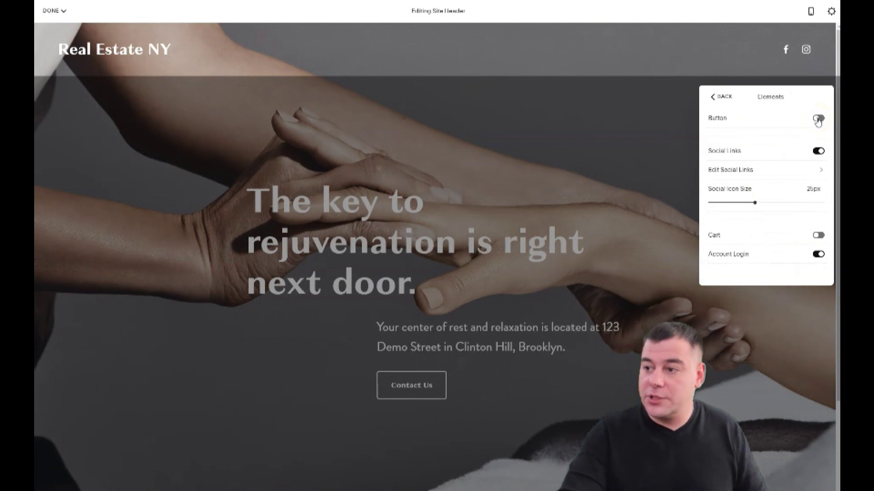
pyautogui.click(819, 152)
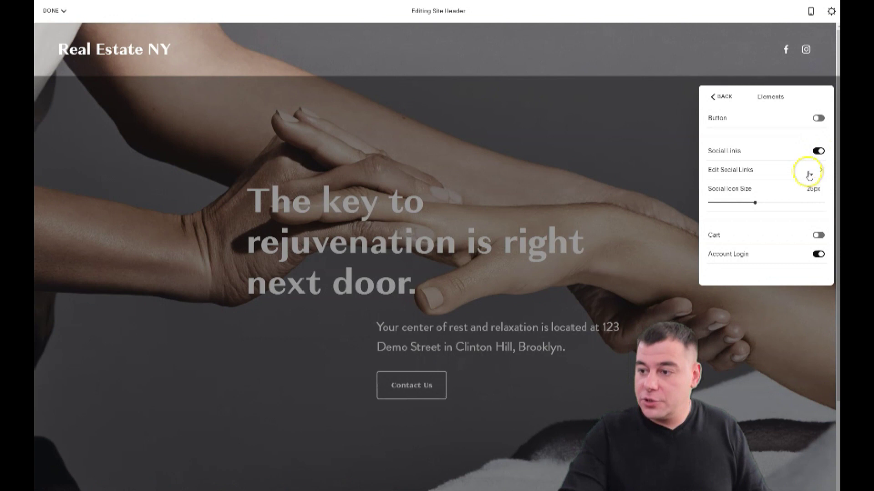
pyautogui.click(808, 172)
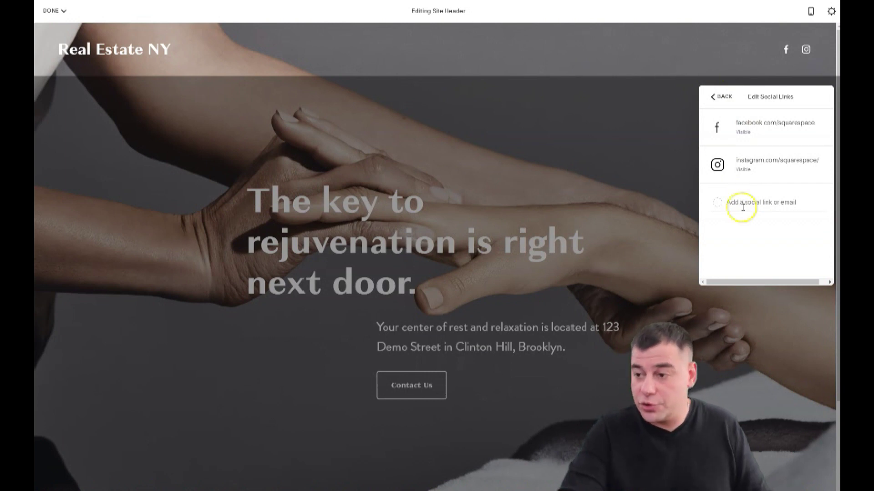
pyautogui.click(714, 95)
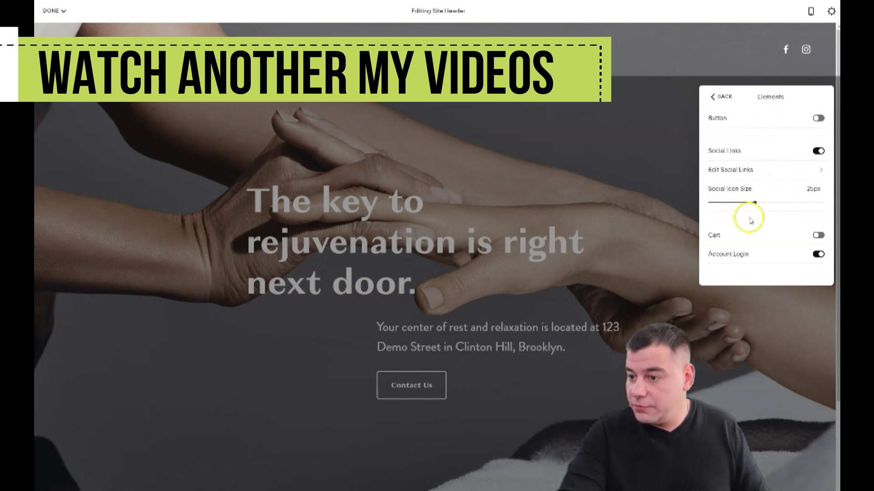
pyautogui.click(817, 235)
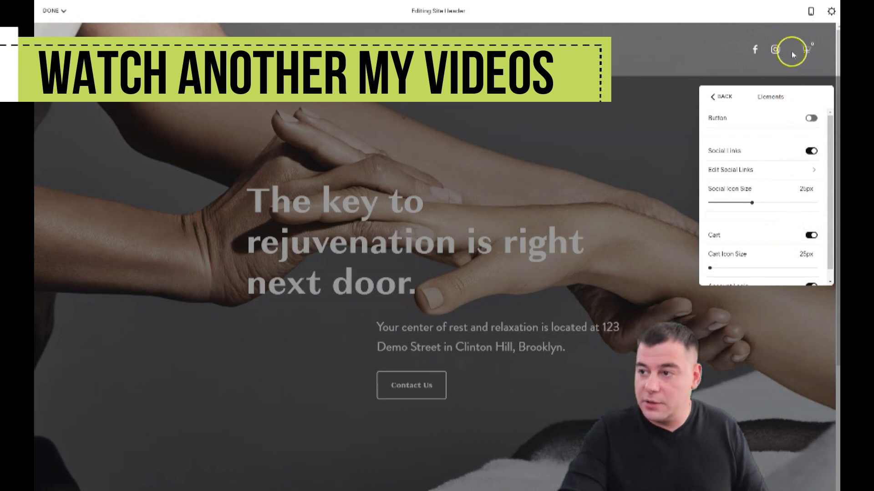
pyautogui.click(812, 236)
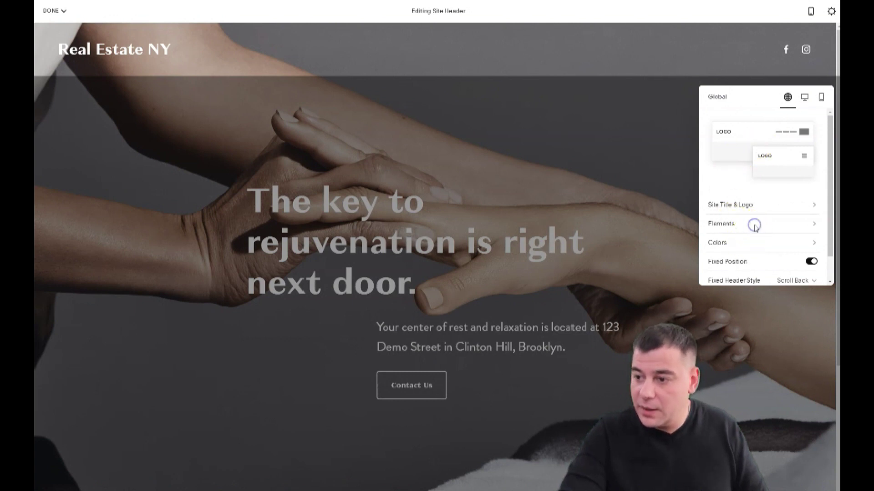
# Step: Enable the button element in the site header and label it "Build my house"
pyautogui.click(754, 225)
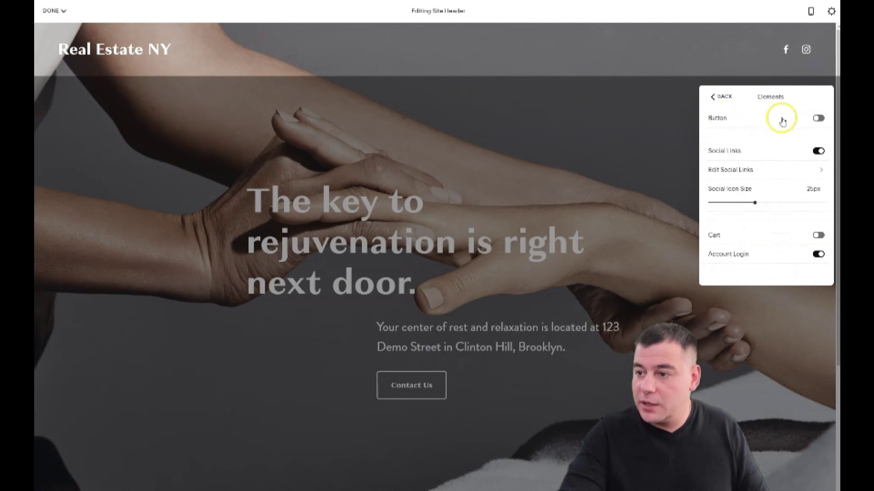
pyautogui.click(817, 119)
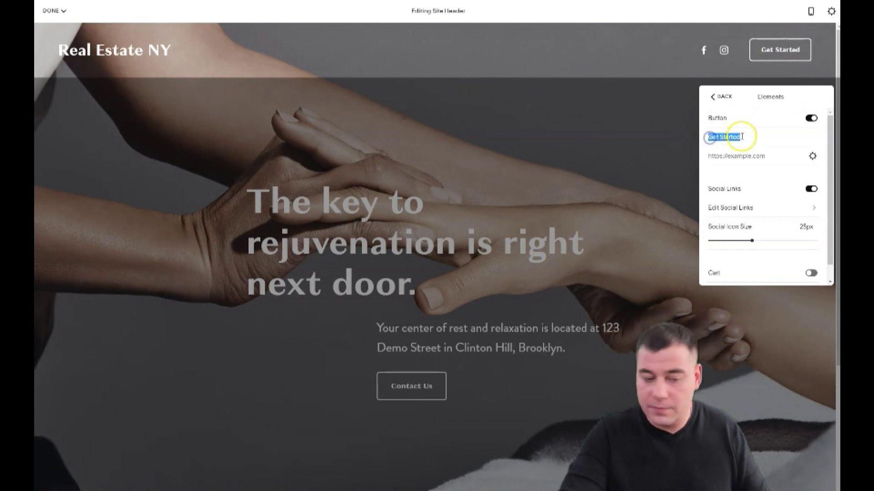
pyautogui.write('Build my house')
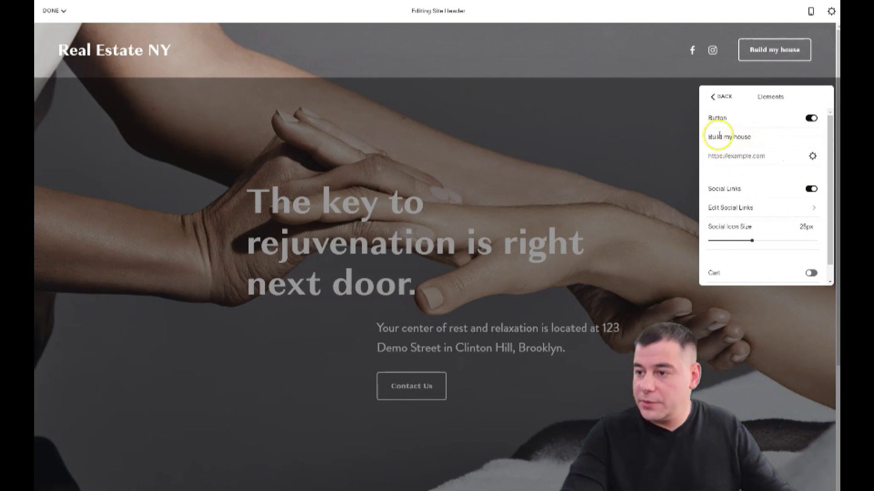
# Step: Examine the phone and email link options for the header button and close the link editor
pyautogui.click(813, 158)
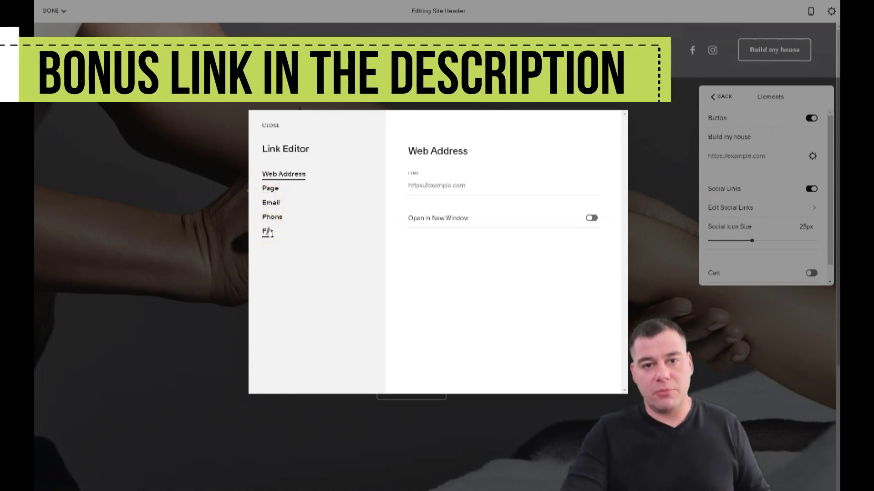
pyautogui.click(272, 241)
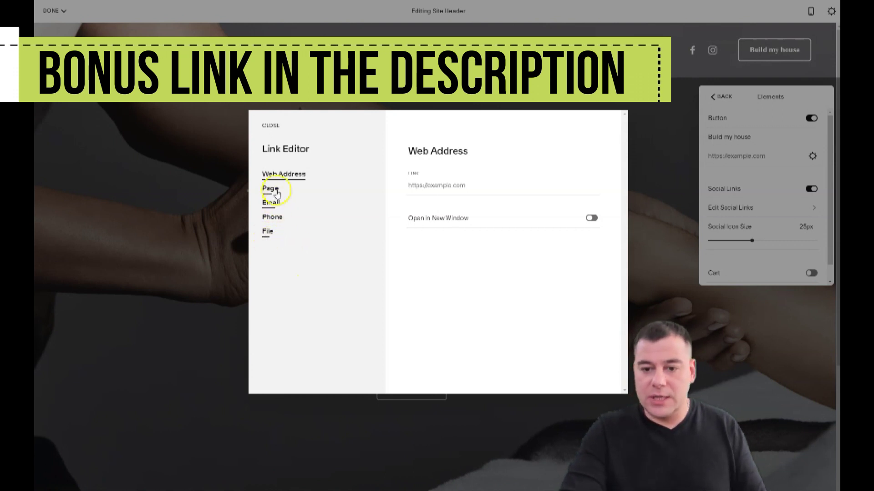
pyautogui.click(272, 218)
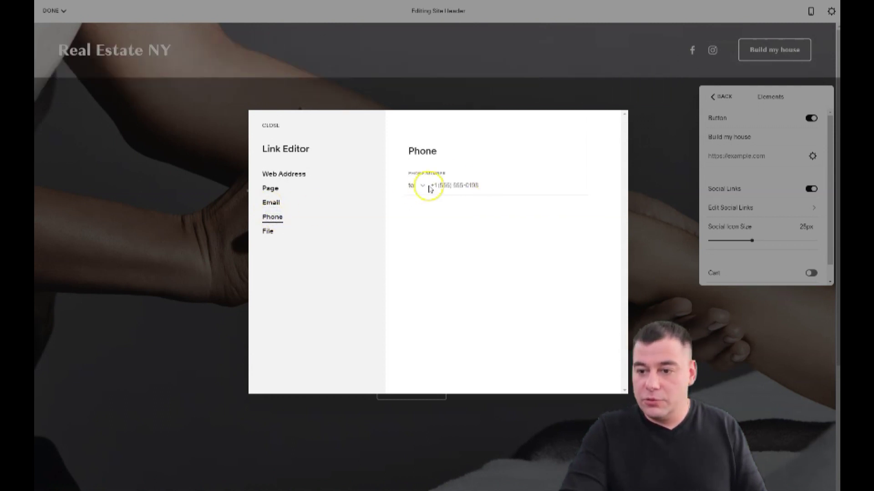
pyautogui.click(471, 222)
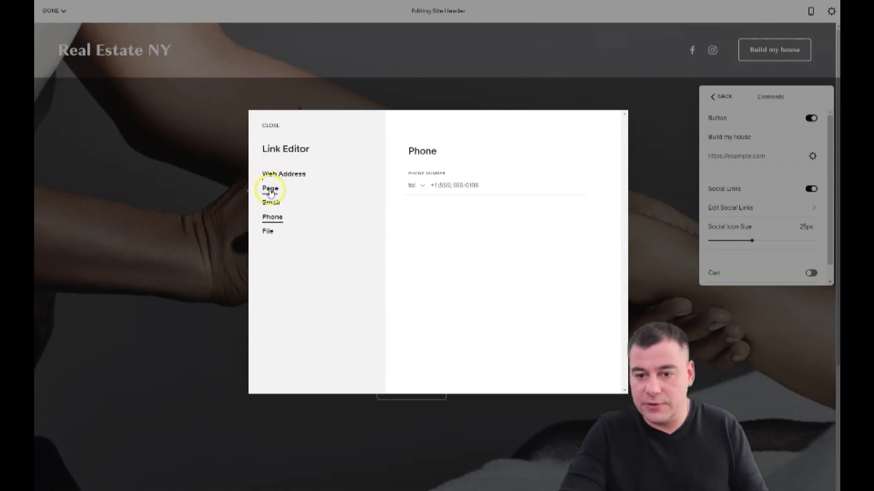
pyautogui.click(272, 203)
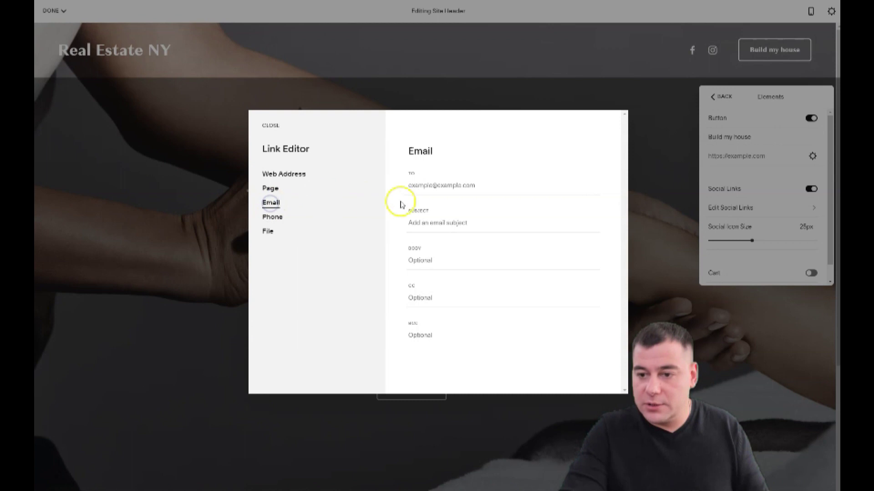
pyautogui.click(271, 128)
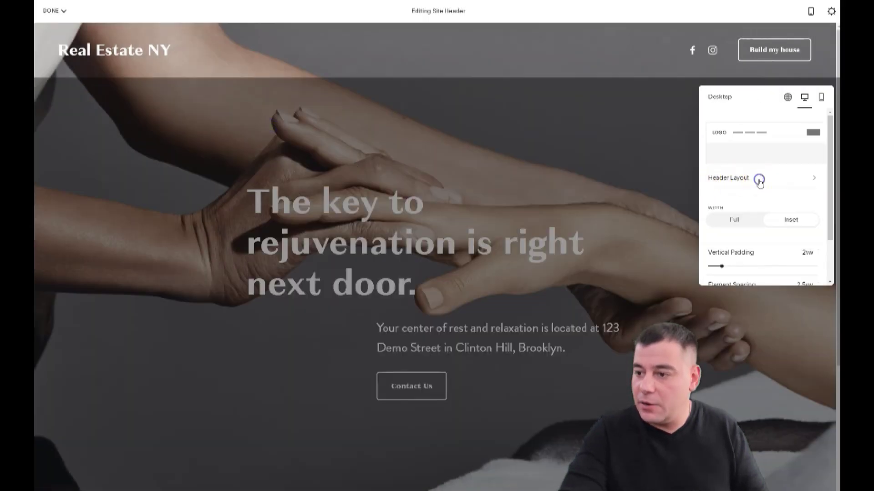
# Step: Try the desktop header layouts, choose the one with the logo left and navigation beside the button, and leave header editing
pyautogui.click(759, 179)
pyautogui.click(755, 135)
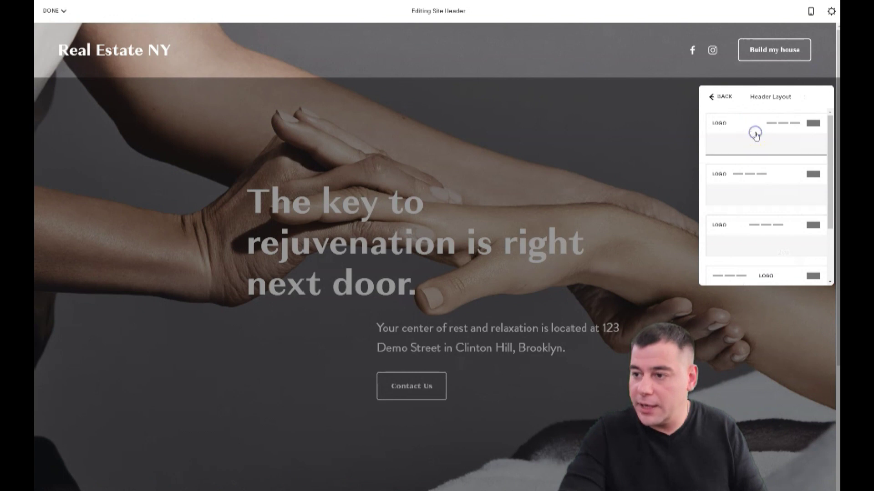
pyautogui.click(747, 183)
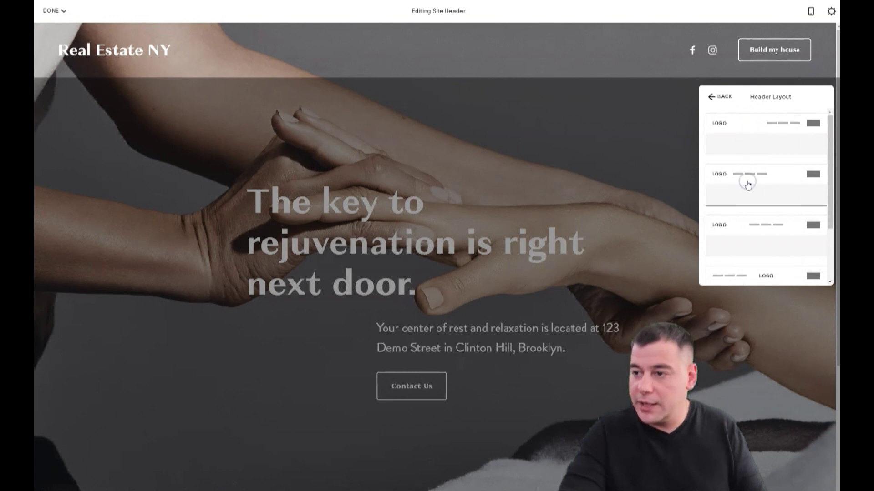
pyautogui.click(745, 233)
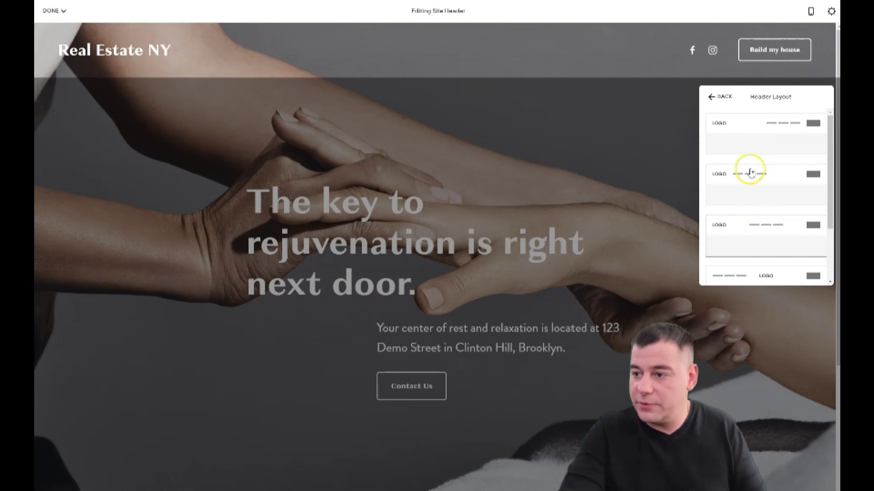
pyautogui.scroll(-2, 742, 202)
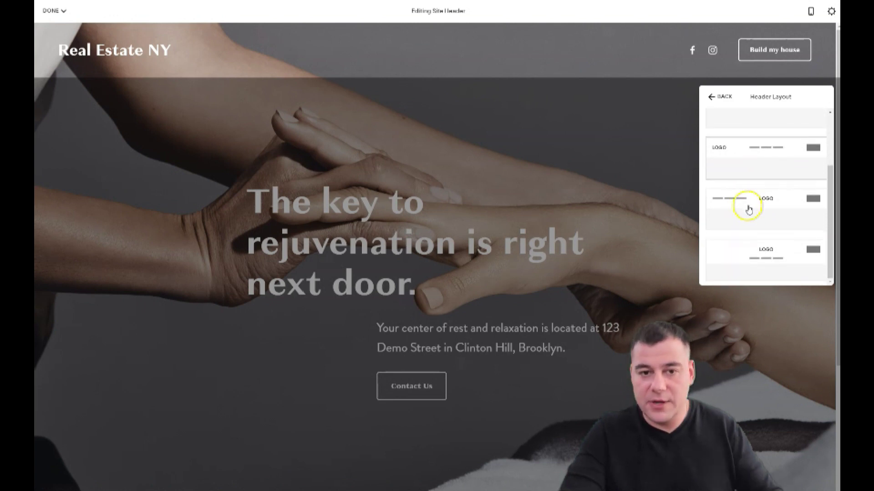
pyautogui.click(749, 208)
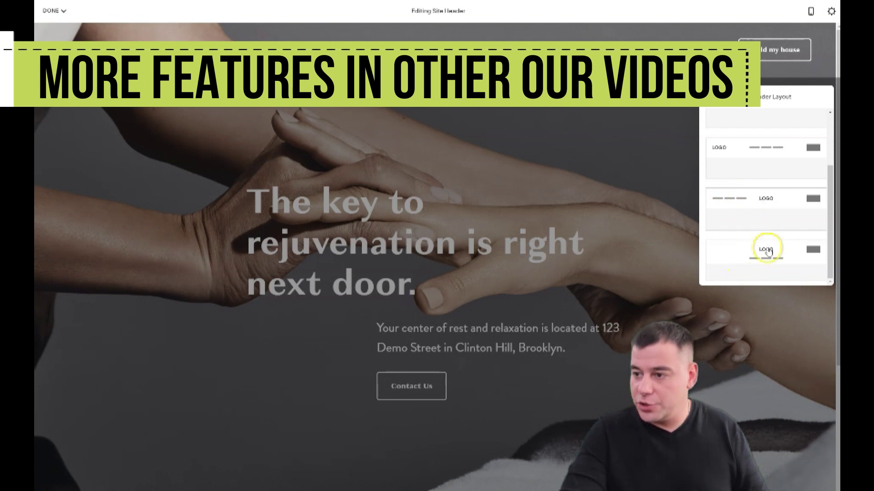
pyautogui.scroll(3, 764, 232)
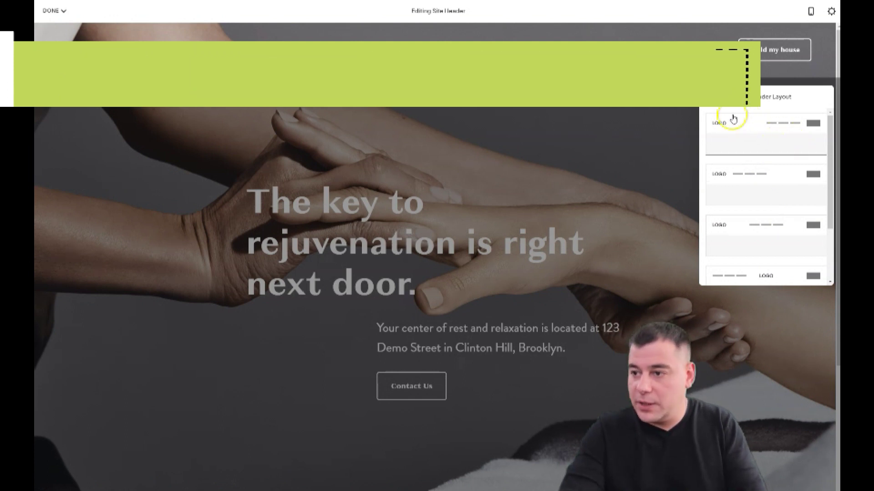
pyautogui.click(711, 99)
pyautogui.click(667, 107)
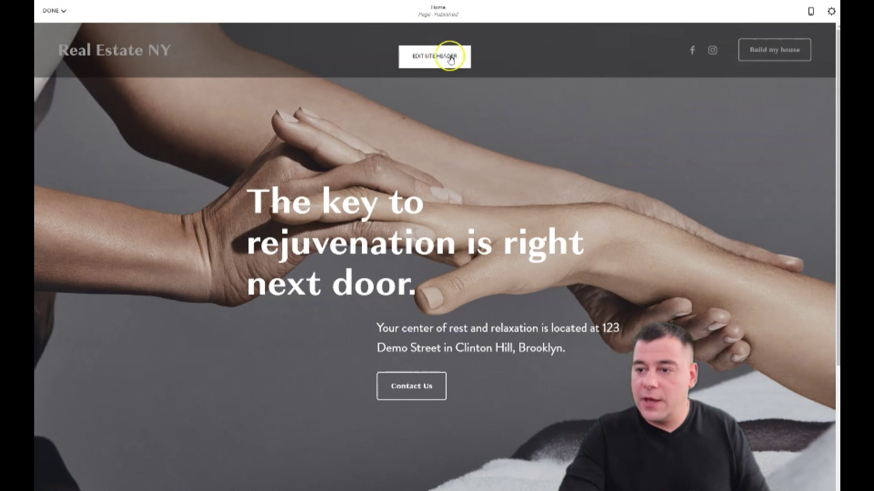
# Step: Reopen the site header, review its global color setting for transparency, and leave header editing
pyautogui.click(451, 59)
pyautogui.scroll(-1, 796, 246)
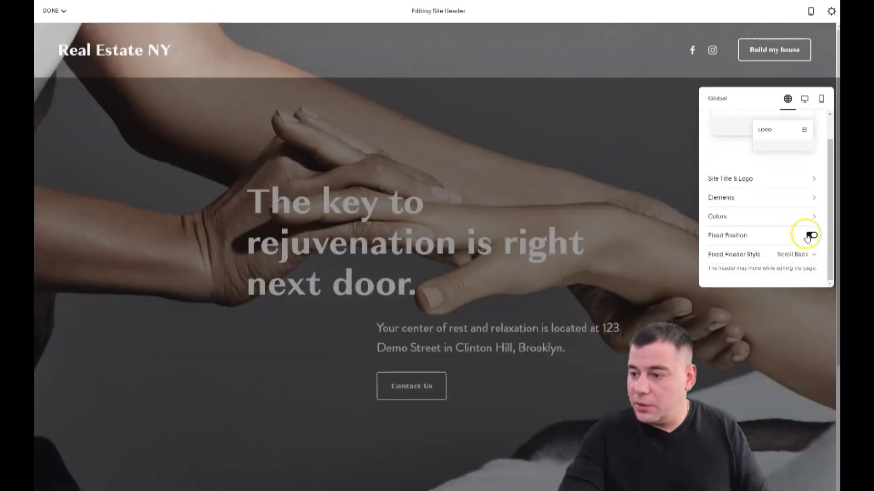
pyautogui.click(811, 217)
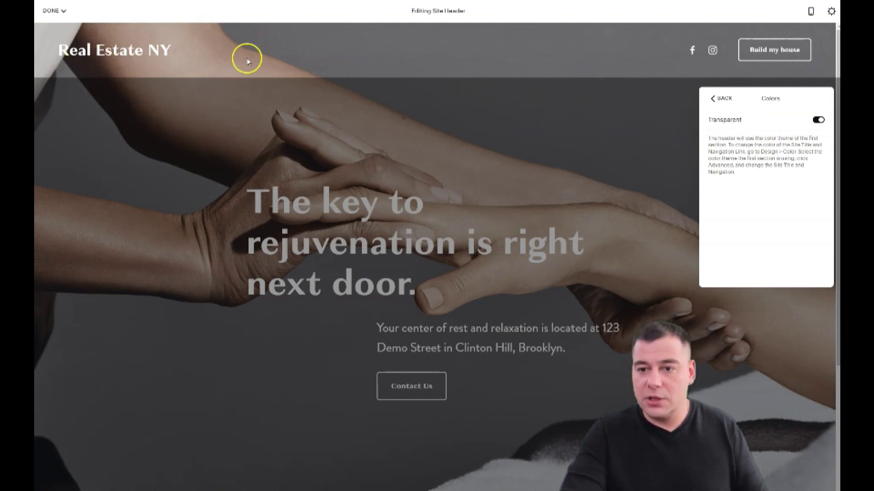
pyautogui.click(715, 100)
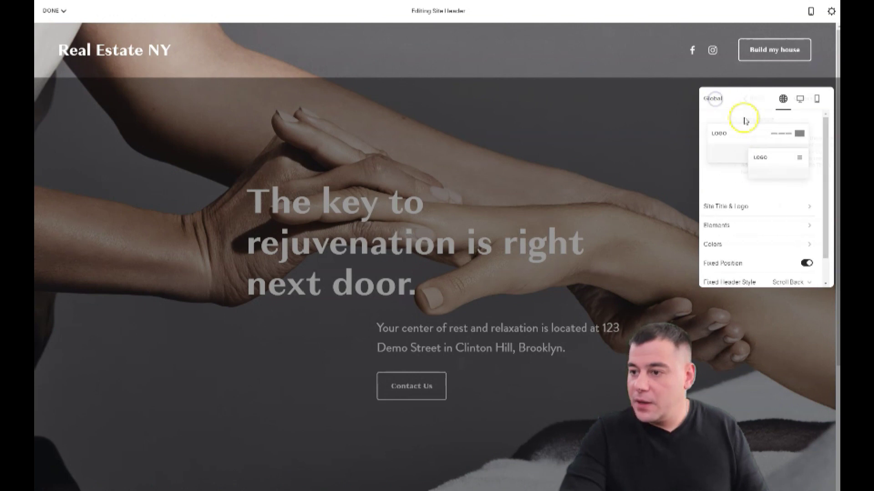
pyautogui.click(674, 116)
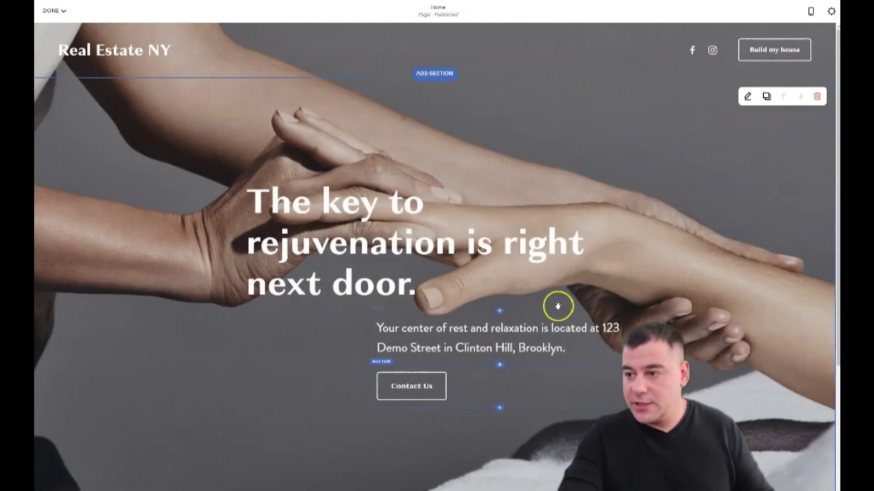
# Step: Try the S and M section heights on the hero section and return it to L
pyautogui.click(748, 98)
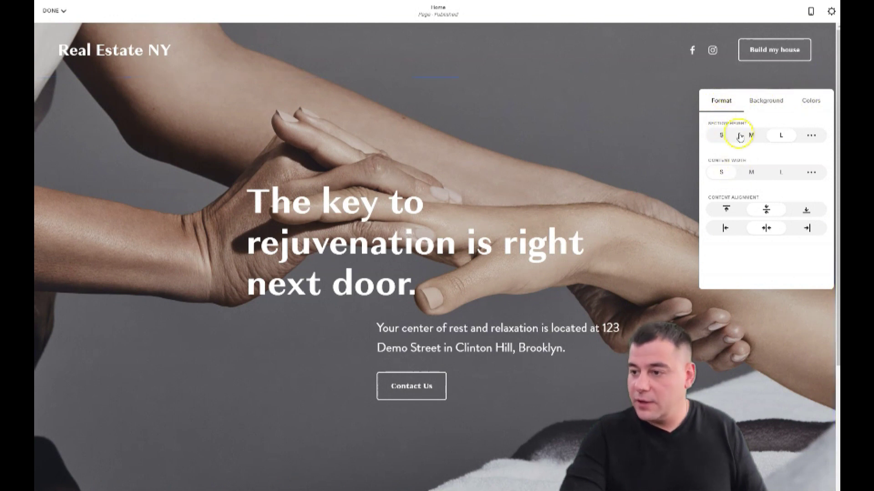
pyautogui.click(721, 135)
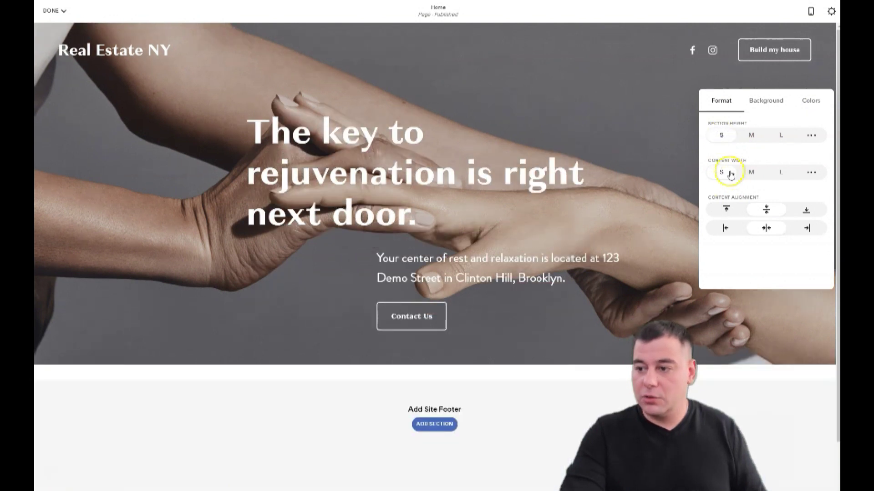
pyautogui.click(745, 137)
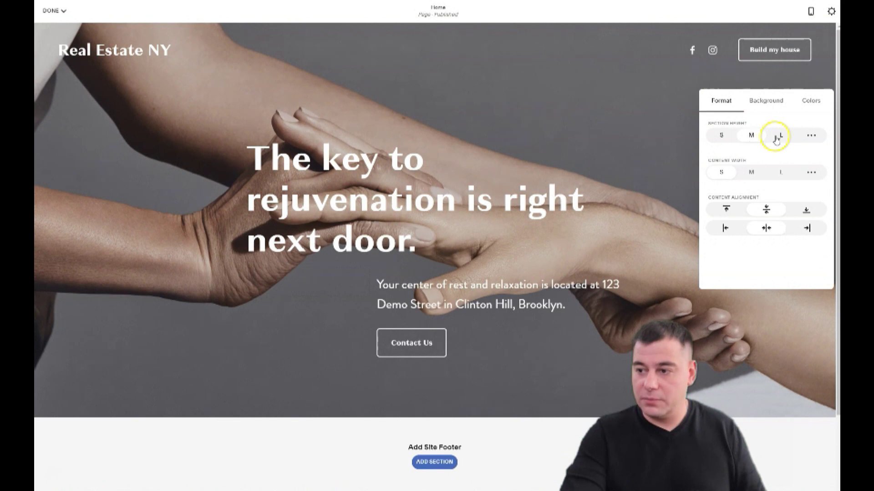
pyautogui.click(778, 135)
# Step: Try the M and L content widths on the hero section and return it to S
pyautogui.click(752, 172)
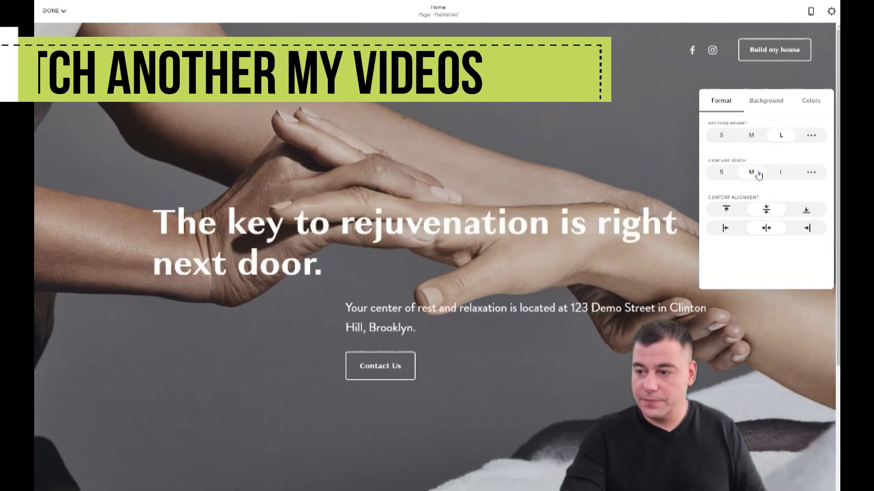
pyautogui.click(722, 173)
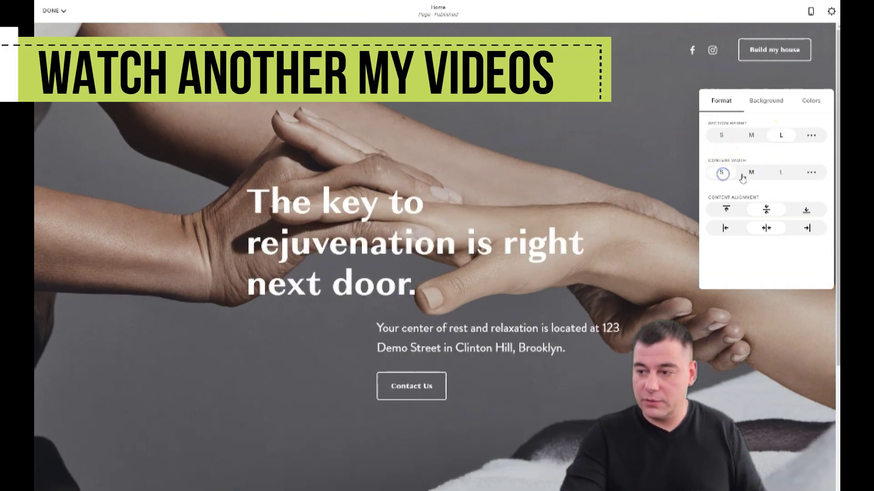
pyautogui.click(781, 173)
pyautogui.click(722, 173)
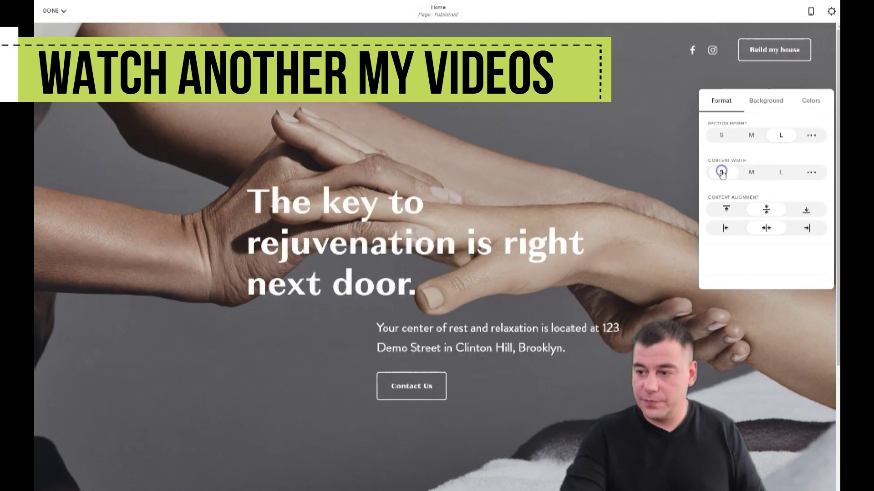
# Step: Try top and bottom vertical content alignment in the hero section and return it to the middle
pyautogui.click(726, 209)
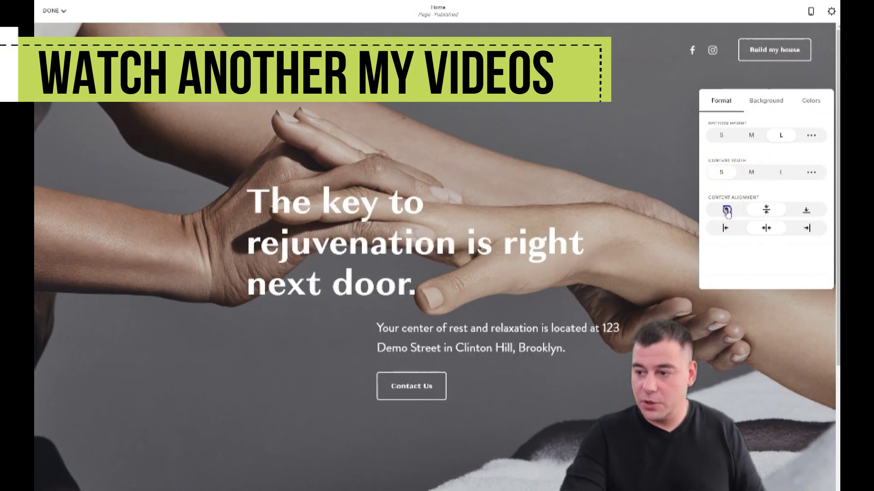
pyautogui.click(769, 210)
pyautogui.click(806, 210)
pyautogui.click(767, 209)
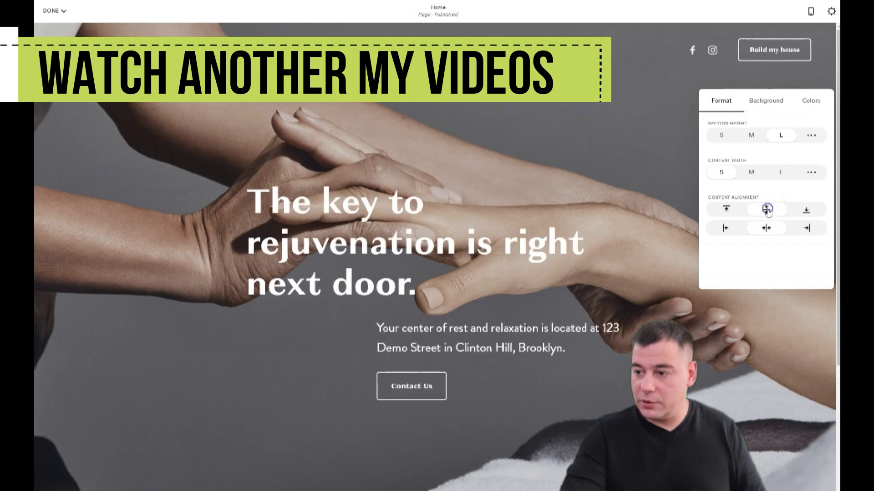
# Step: Delete the hero section's background image, check the video background option, and add the modern house photo as the new background image
pyautogui.click(767, 101)
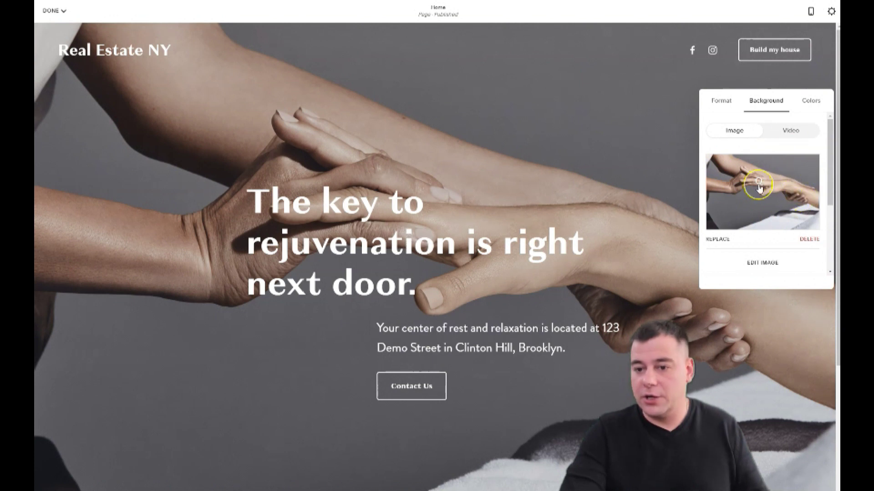
pyautogui.click(808, 240)
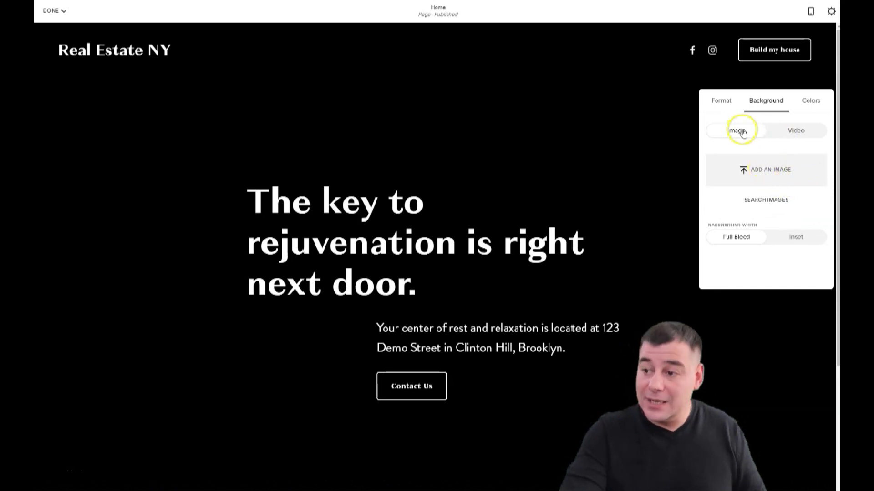
pyautogui.click(790, 131)
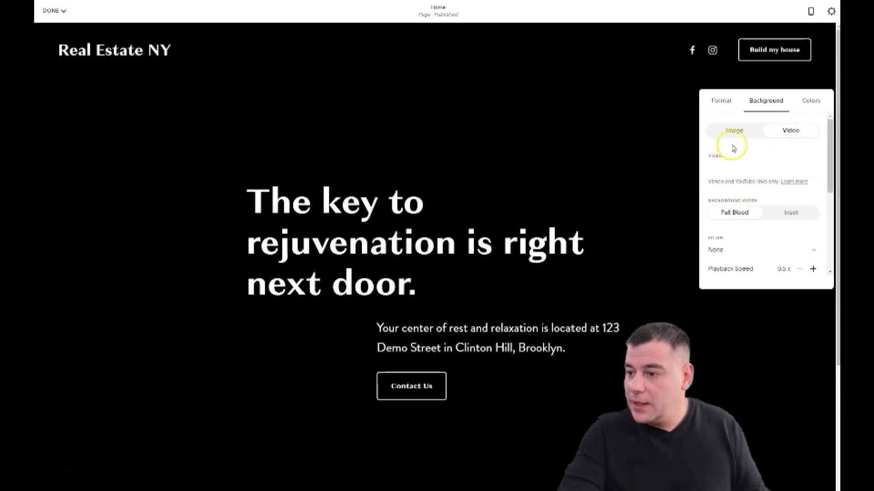
pyautogui.click(731, 131)
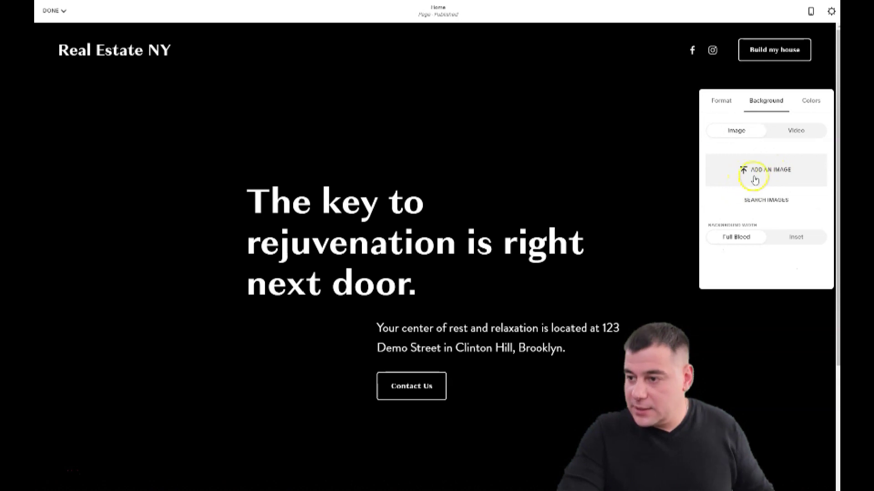
pyautogui.click(760, 176)
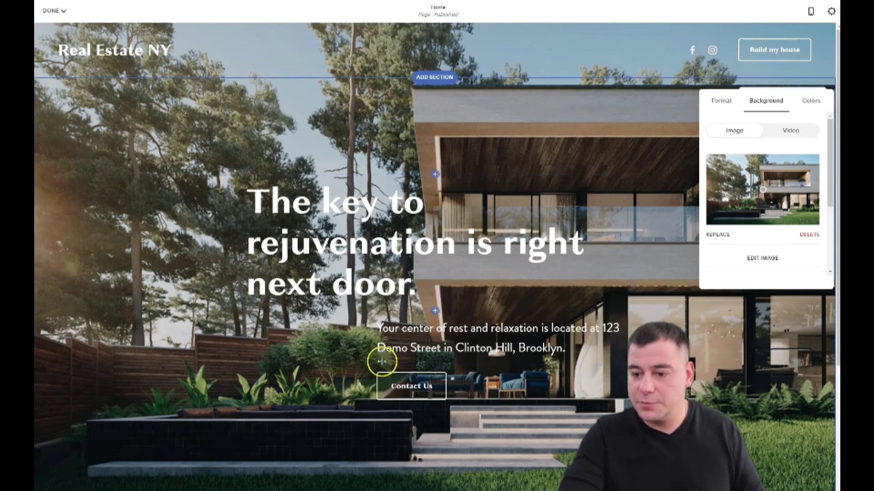
# Step: Adjust the hero background image to brightness -79, saturation -41, highlights -16 and shadows 71, and save the edits permanently
pyautogui.click(760, 261)
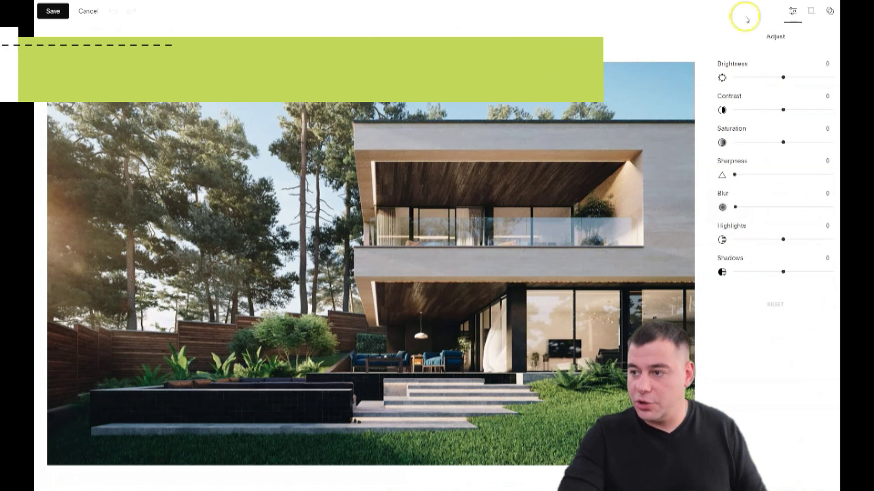
pyautogui.moveTo(783, 77); pyautogui.dragTo(744, 77)
pyautogui.moveTo(783, 239)
pyautogui.mouseDown()
pyautogui.moveTo(757, 242)
pyautogui.moveTo(775, 239)
pyautogui.mouseUp()
pyautogui.moveTo(783, 272); pyautogui.dragTo(817, 272)
pyautogui.moveTo(782, 142); pyautogui.dragTo(762, 142)
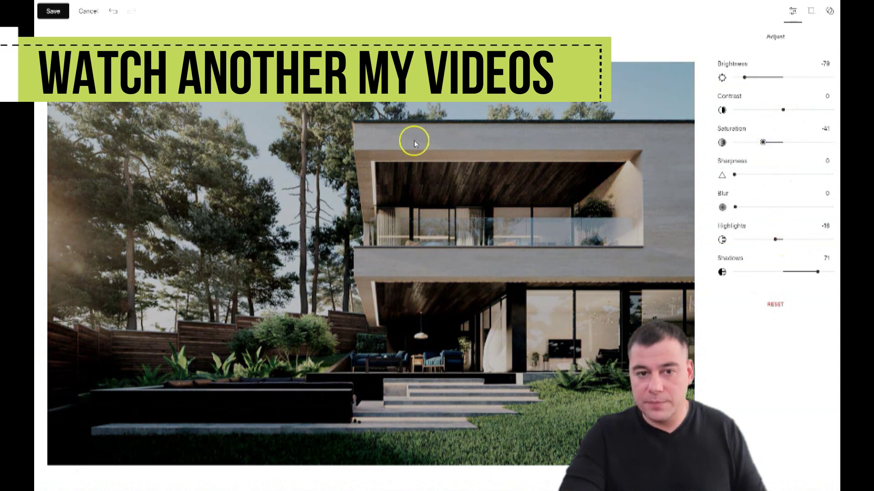
pyautogui.click(54, 11)
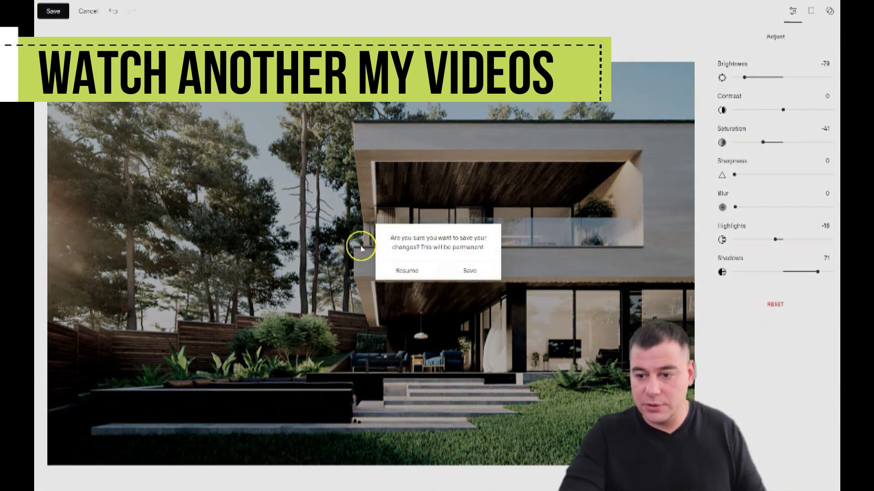
pyautogui.click(467, 269)
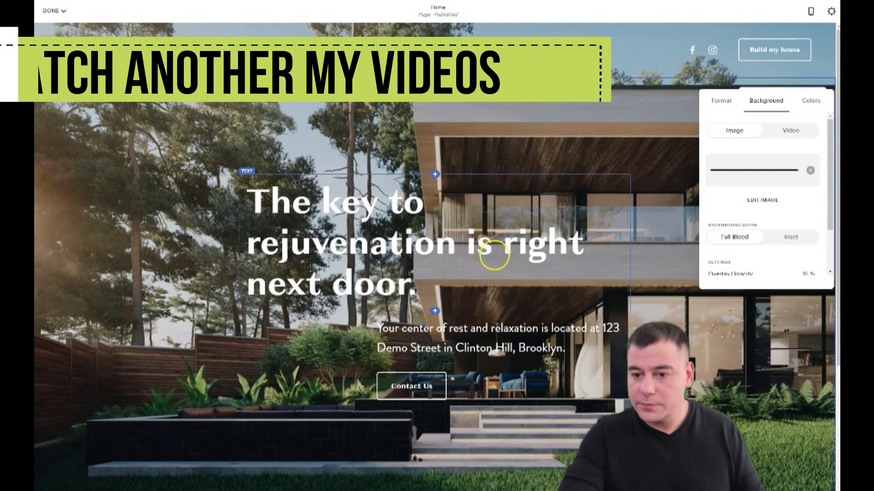
pyautogui.moveTo(231, 35)
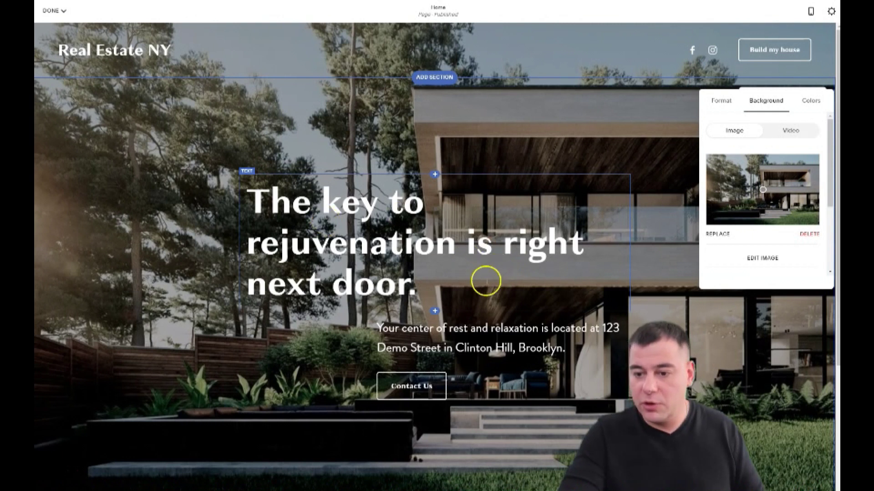
# Step: Replace the hero headline with "We can build your dream house"
pyautogui.click(429, 284)
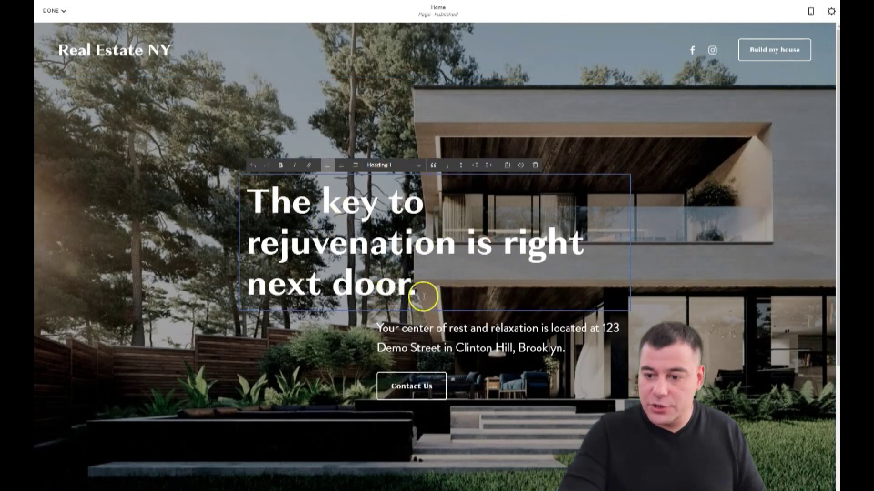
pyautogui.moveTo(249, 195); pyautogui.dragTo(417, 271)
pyautogui.write('W')
pyautogui.press('BackSpace')
pyautogui.write('We can build your dream house')
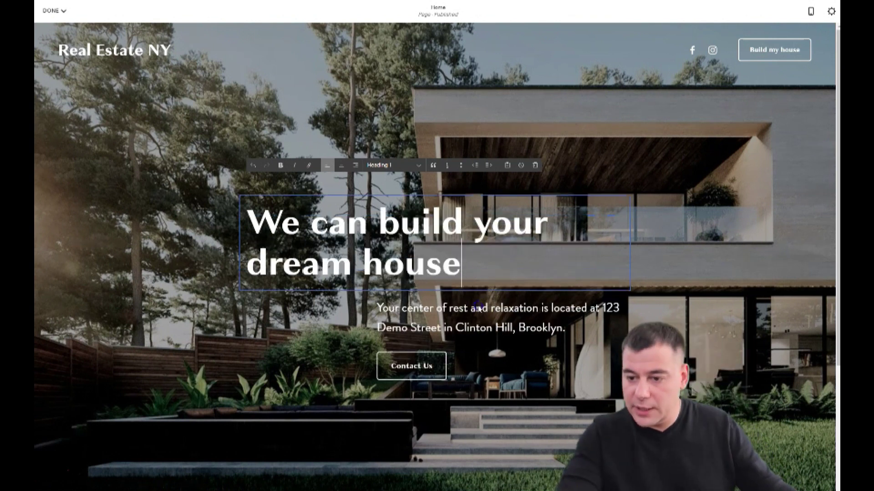
# Step: Replace the text under the hero headline with "Just contact us now!"
pyautogui.moveTo(377, 308); pyautogui.dragTo(586, 345)
pyautogui.write('Just contact u')
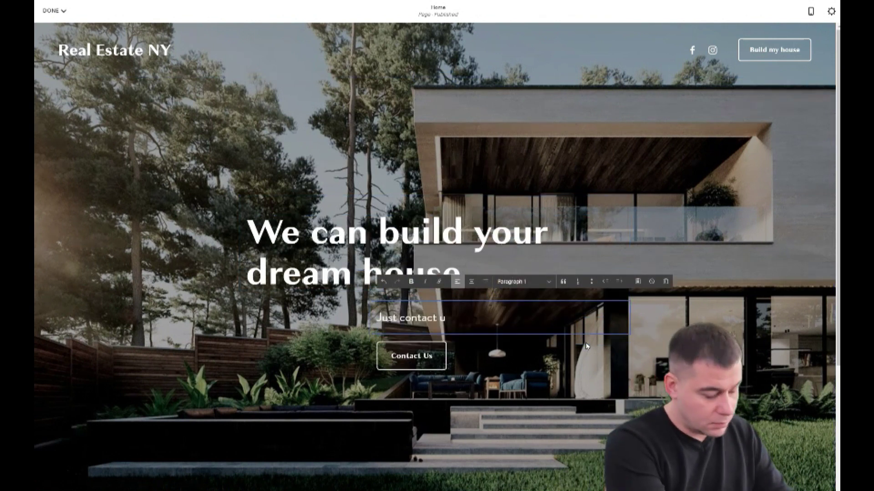
pyautogui.write('s now!')
pyautogui.click(587, 345)
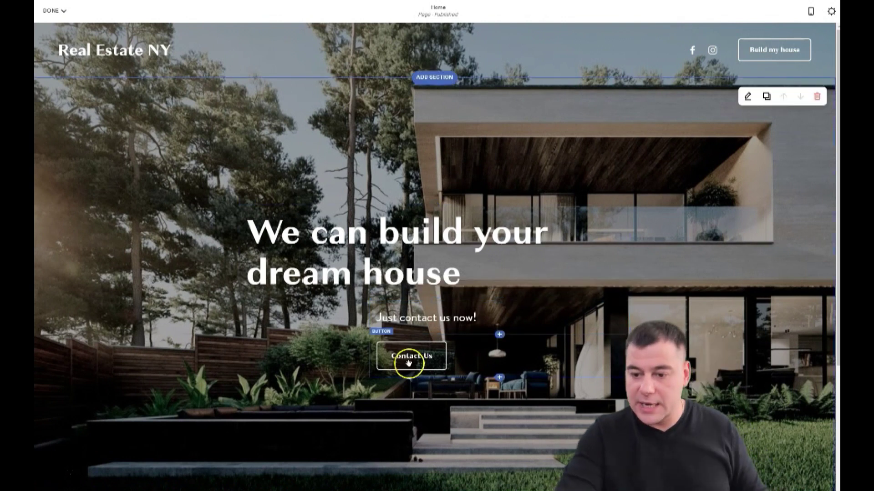
# Step: Check the Contact Us button's size options, try right and center alignment, and return its alignment to left
pyautogui.click(380, 334)
pyautogui.click(411, 323)
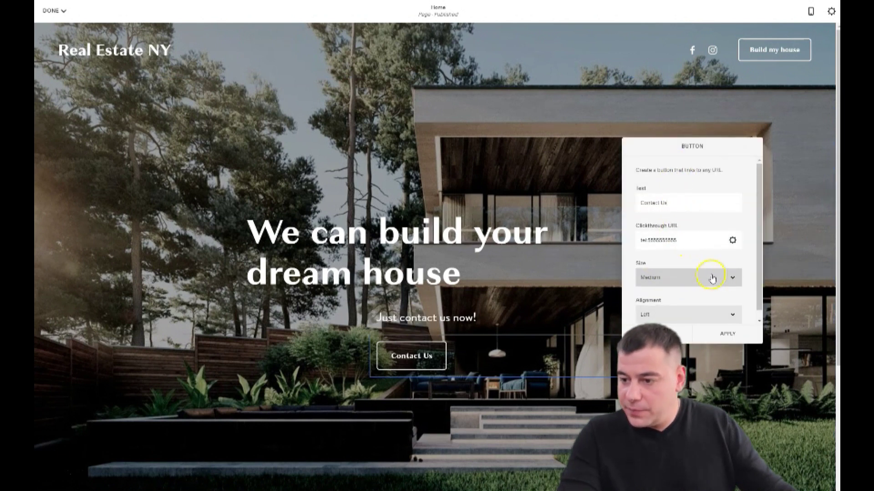
pyautogui.click(732, 278)
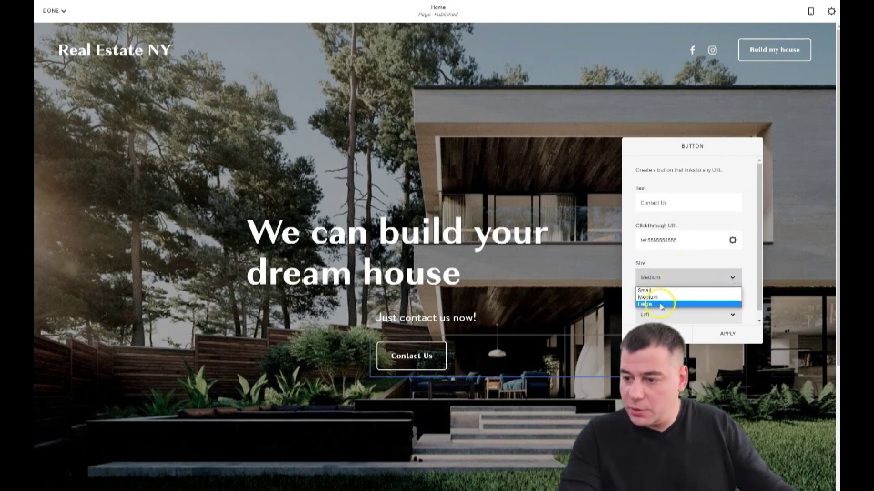
pyautogui.click(700, 281)
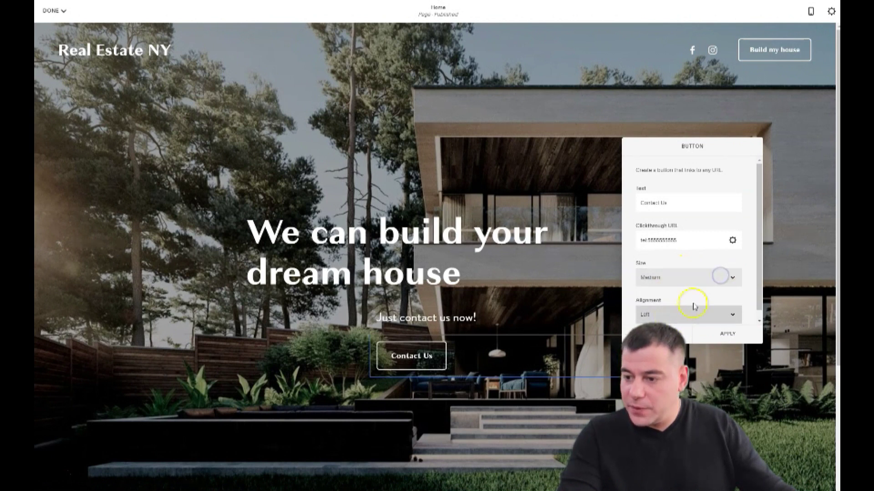
pyautogui.click(730, 315)
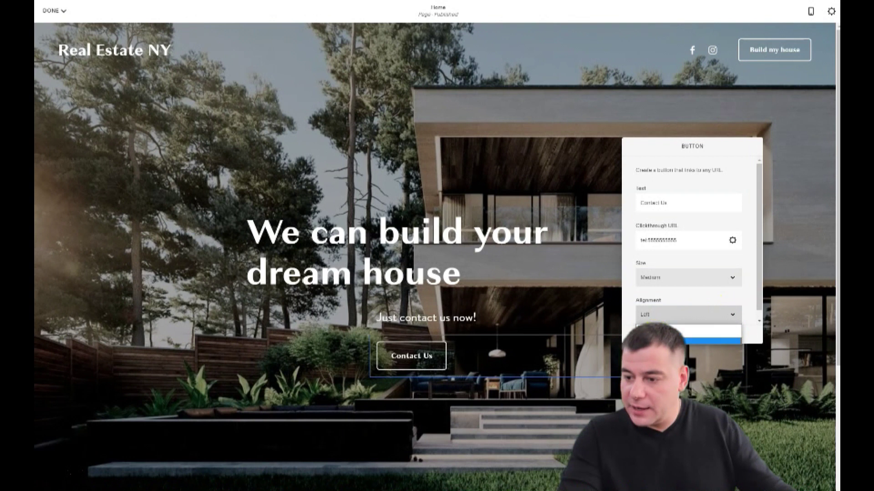
pyautogui.click(719, 340)
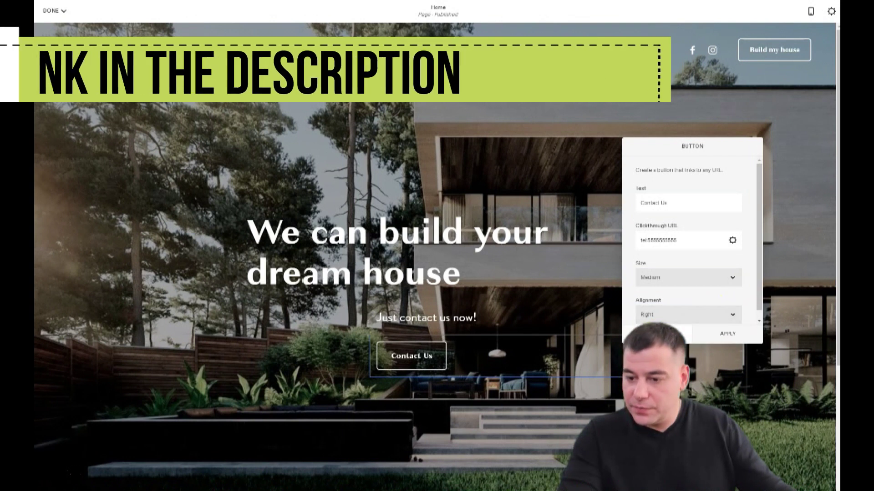
pyautogui.click(727, 313)
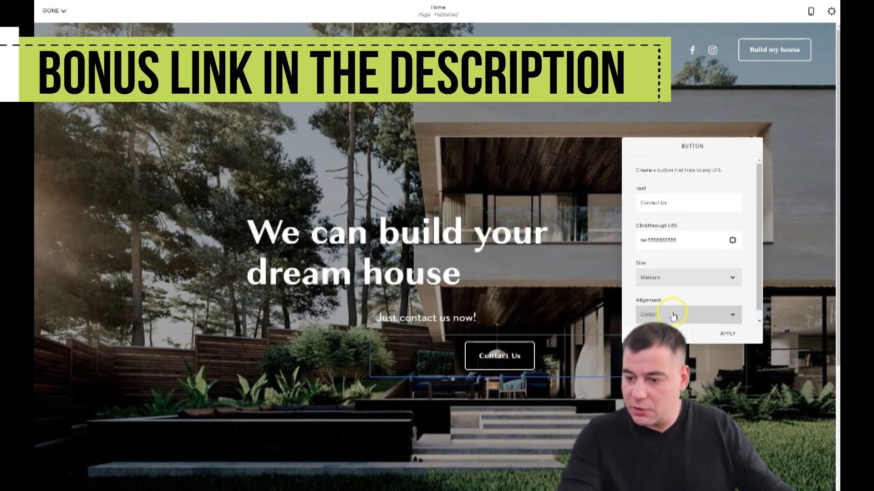
pyautogui.click(701, 327)
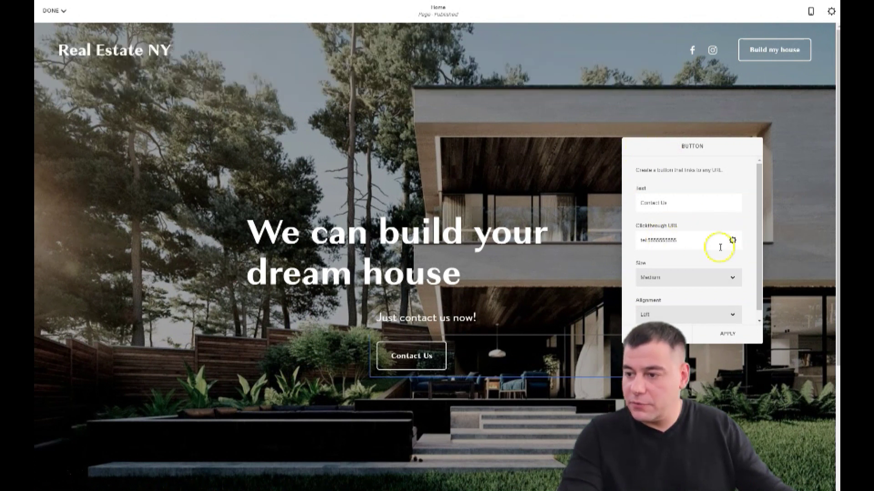
# Step: Review the Contact Us button's phone link in the link editor and leave the button settings
pyautogui.click(732, 242)
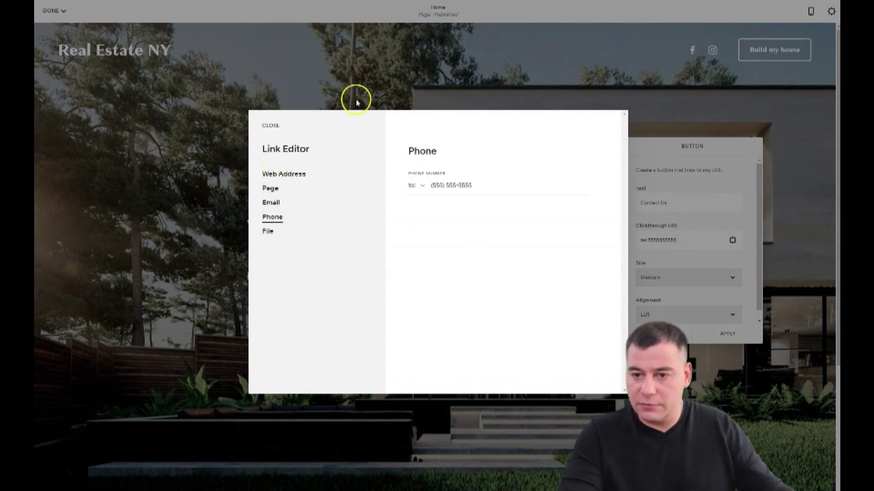
pyautogui.click(346, 88)
pyautogui.click(455, 179)
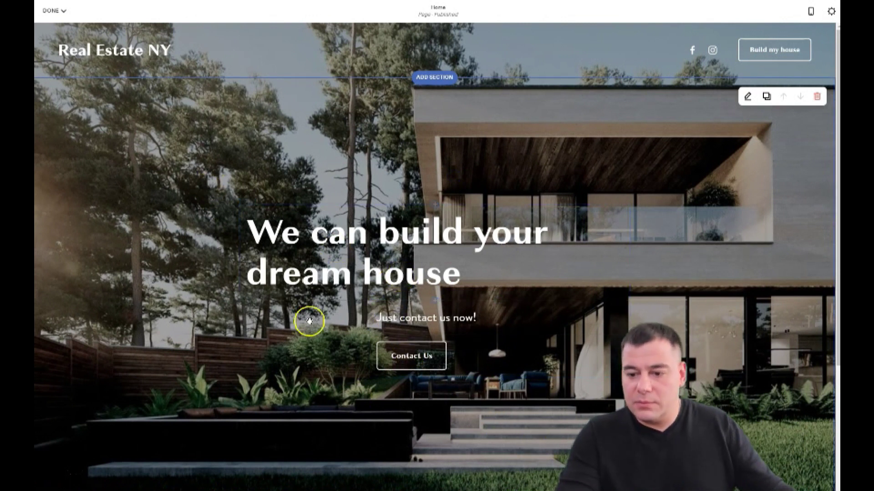
pyautogui.scroll(-4, 468, 234)
pyautogui.scroll(4, 470, 235)
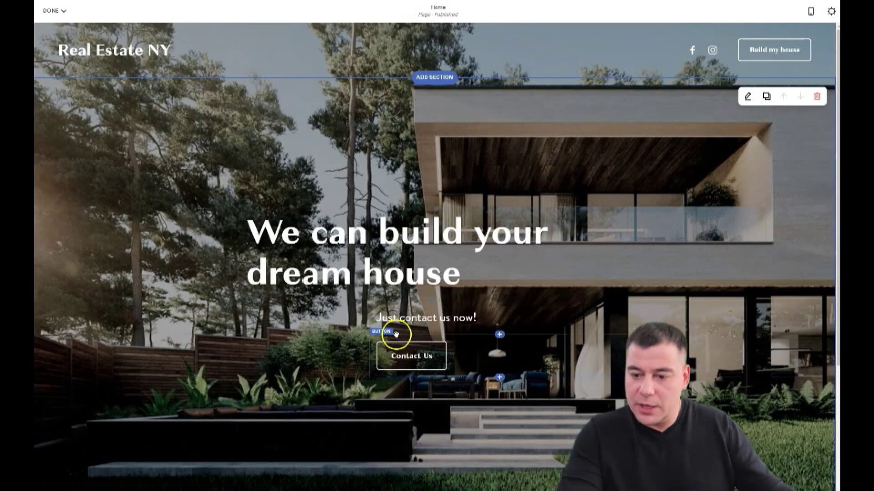
# Step: Try placing the Contact Us button above the hero headline and beside it in its own column
pyautogui.moveTo(385, 332); pyautogui.dragTo(426, 207)
pyautogui.click(281, 230)
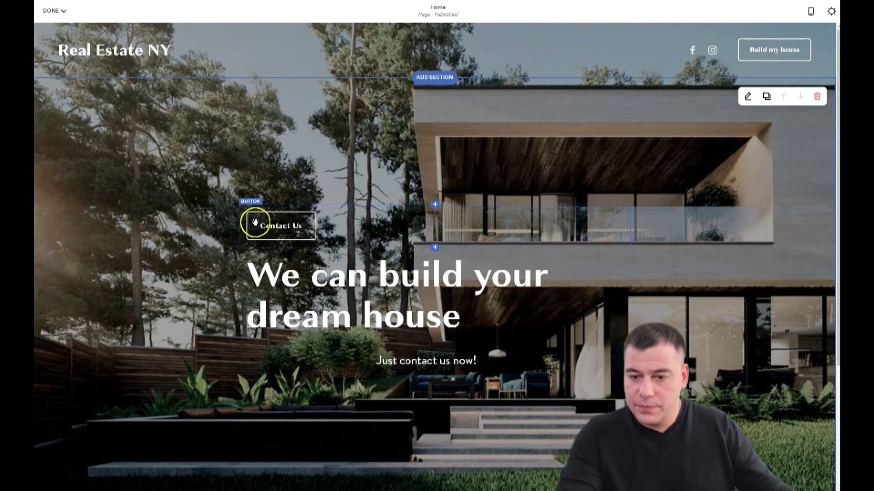
pyautogui.moveTo(253, 201); pyautogui.dragTo(231, 286)
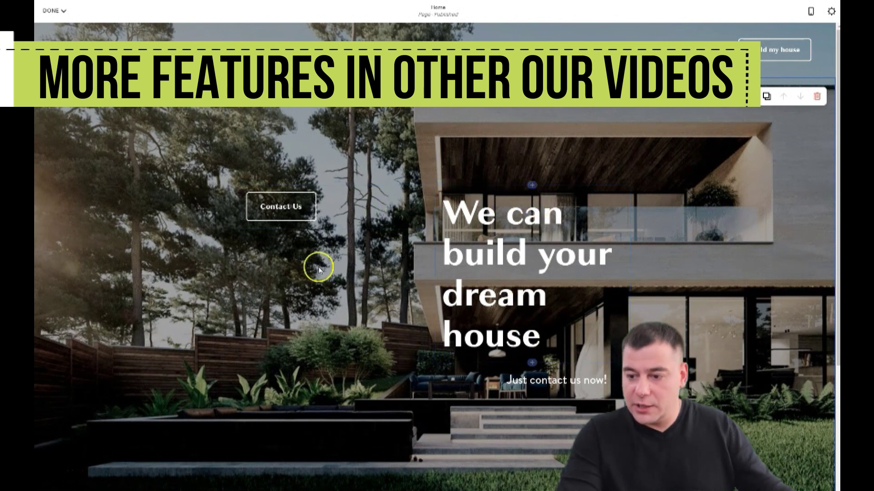
# Step: Place the Contact Us button below the "Just contact us now!" text and set its alignment to center
pyautogui.moveTo(254, 203); pyautogui.dragTo(535, 401)
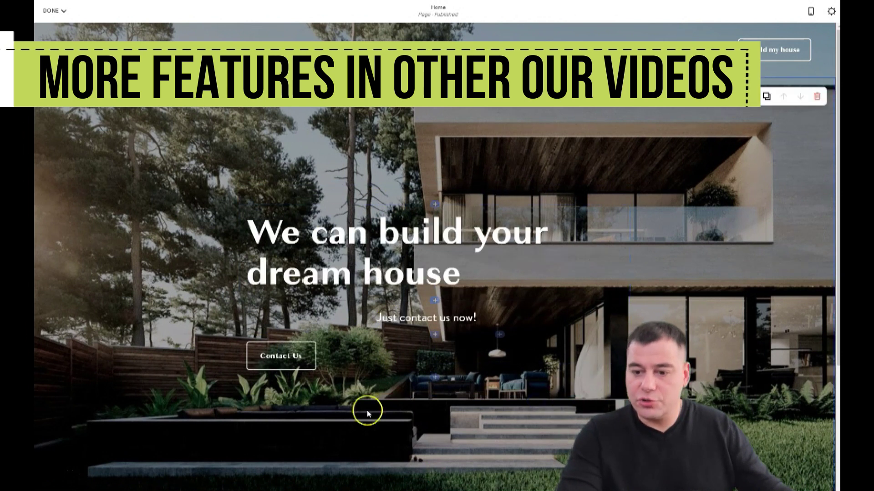
pyautogui.click(281, 356)
pyautogui.click(687, 314)
pyautogui.click(685, 330)
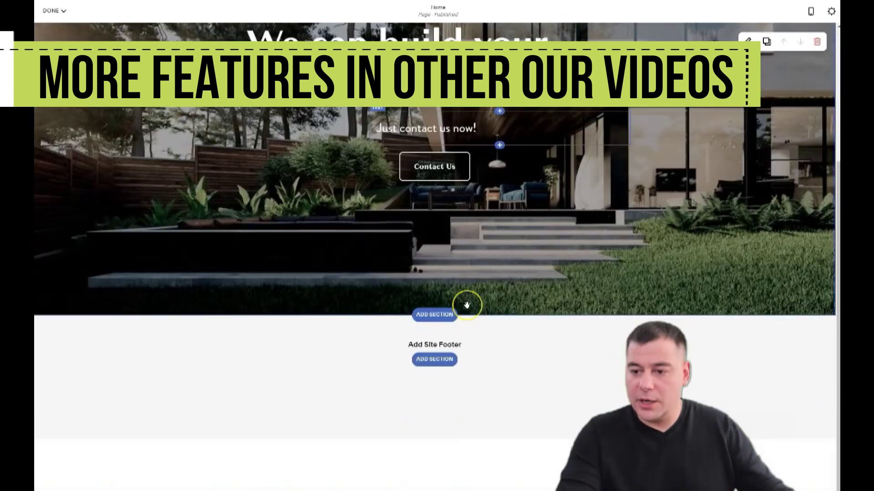
# Step: Add a Video section below the hero using the layout with a centered heading and paragraph above one video
pyautogui.scroll(-4, 466, 305)
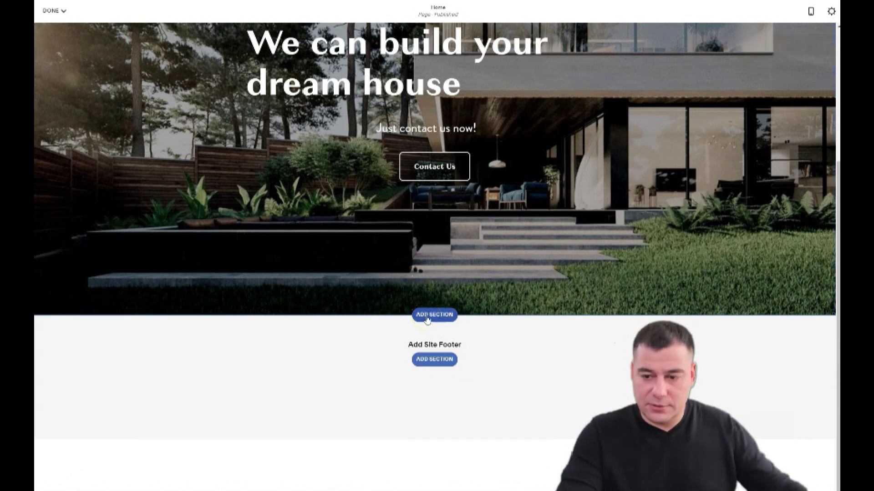
pyautogui.click(427, 319)
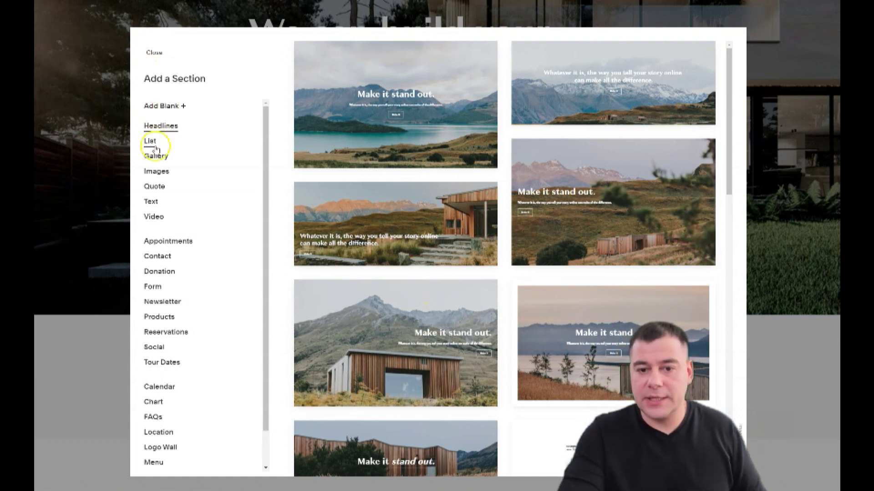
pyautogui.click(154, 218)
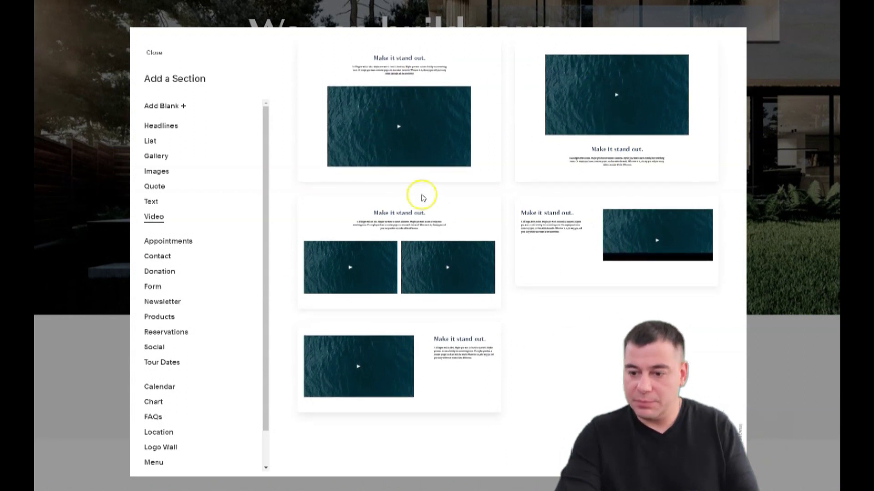
pyautogui.click(400, 107)
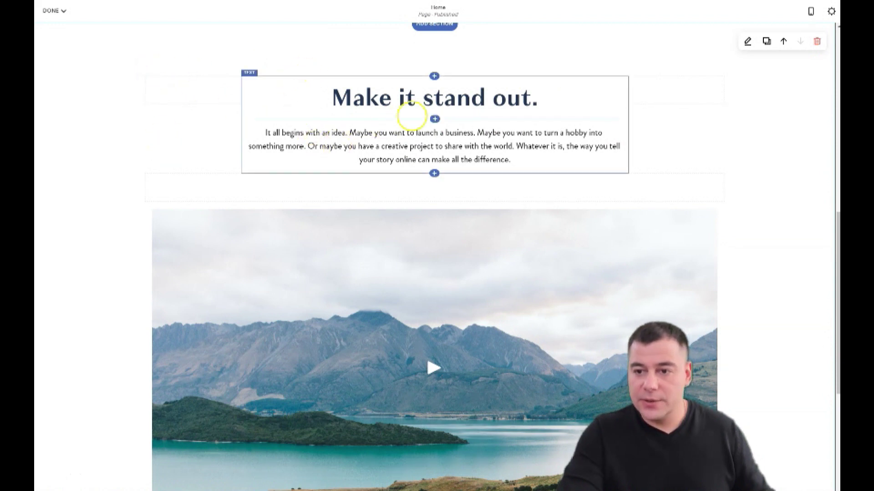
# Step: Replace the video section's heading with "Just check what we can" and set its style to Heading 1
pyautogui.moveTo(551, 96); pyautogui.dragTo(322, 96)
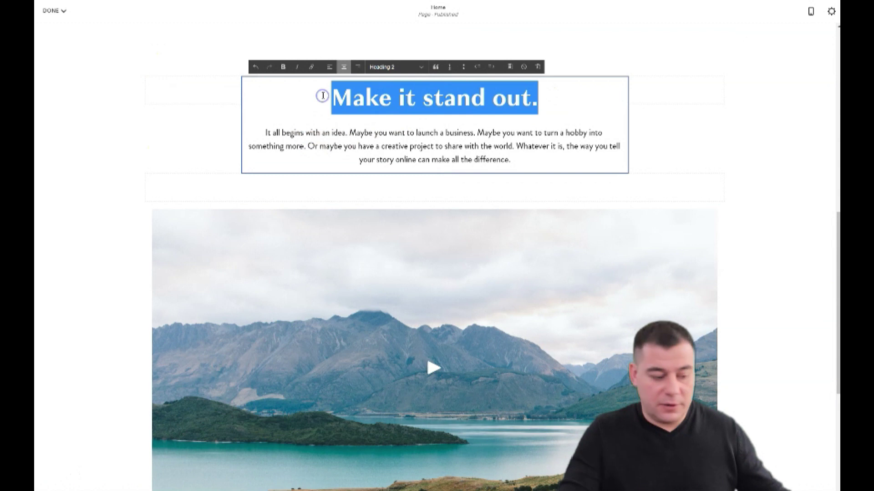
pyautogui.write('Just check what we can')
pyautogui.click(440, 100)
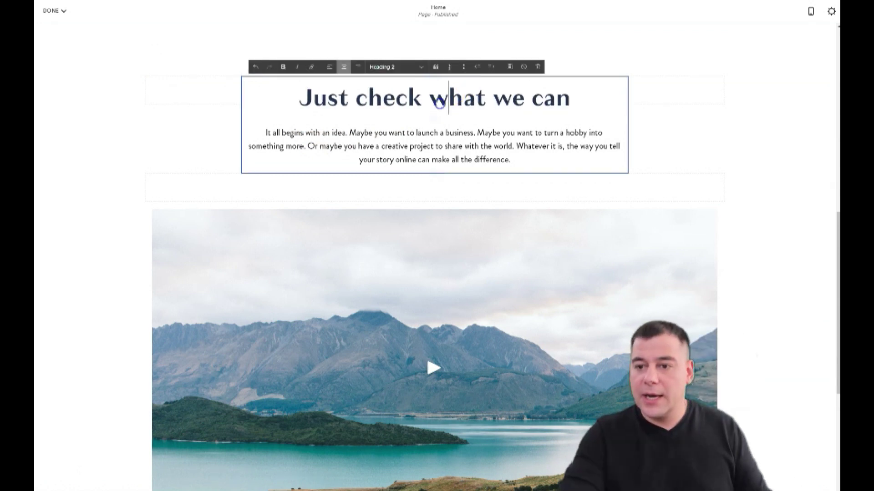
pyautogui.click(420, 67)
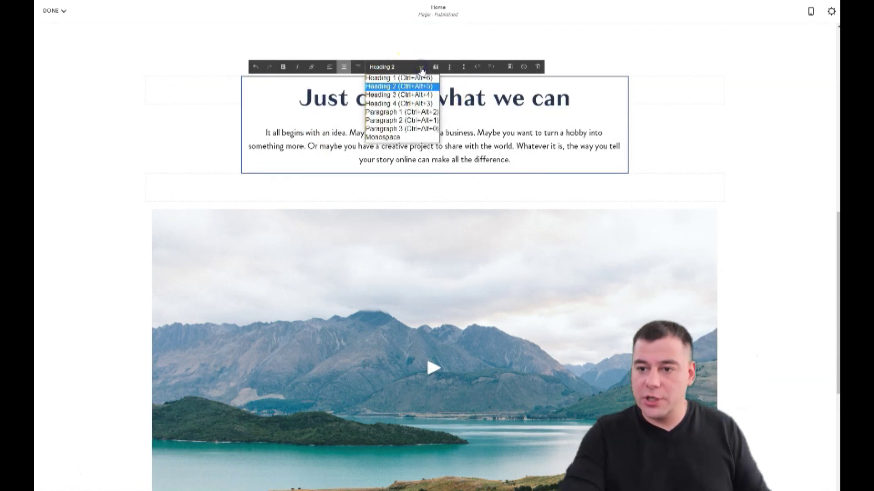
pyautogui.click(397, 78)
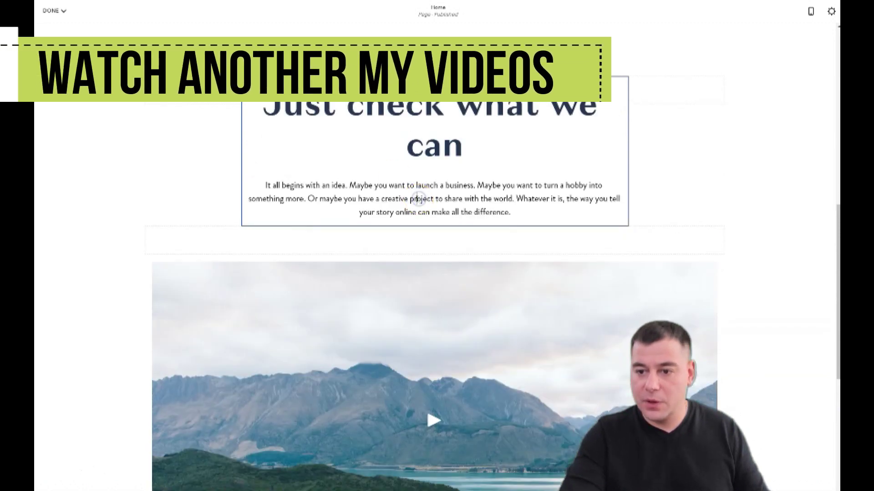
pyautogui.press('Escape')
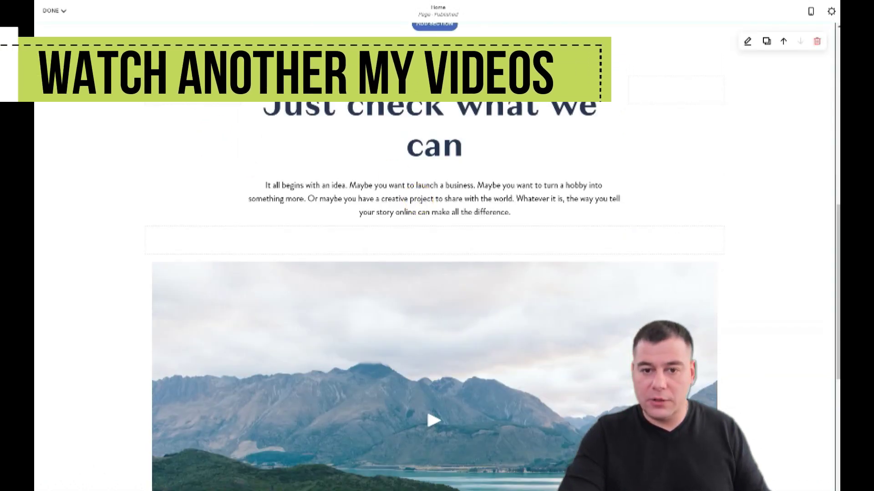
# Step: Delete the empty spacer blocks on both sides of the video section's heading text
pyautogui.rightClick(156, 89)
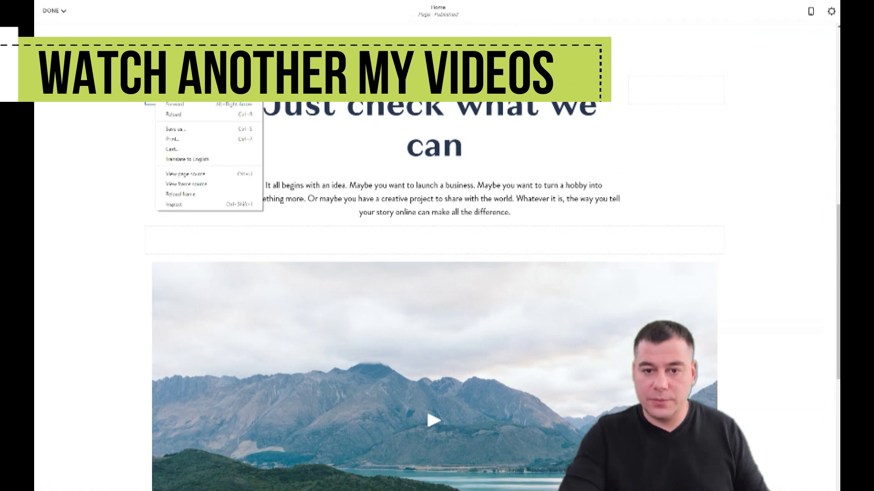
pyautogui.press('Escape')
pyautogui.moveTo(225, 230); pyautogui.dragTo(591, 72)
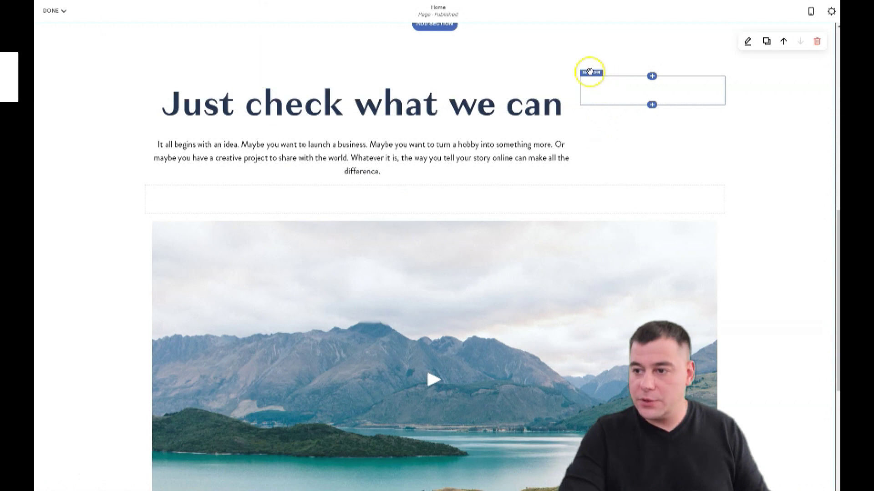
pyautogui.click(622, 65)
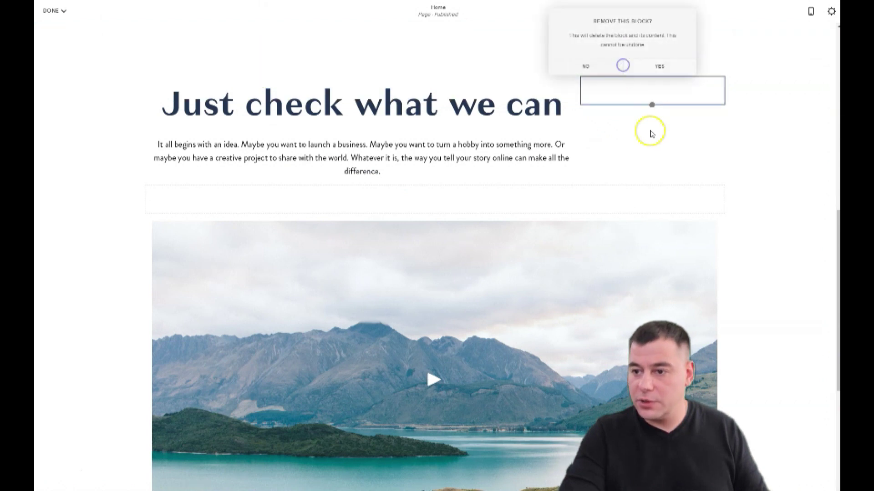
pyautogui.click(657, 66)
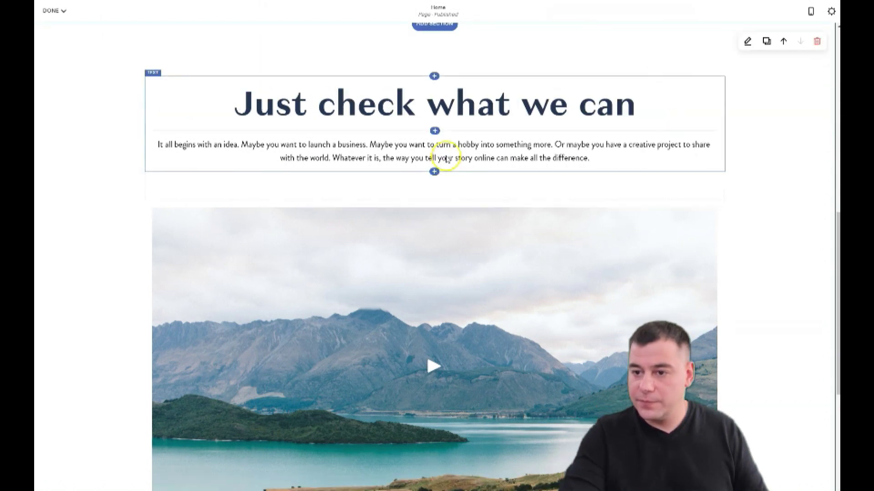
# Step: Delete the placeholder paragraph below the "Just check what we can" heading
pyautogui.click(158, 136)
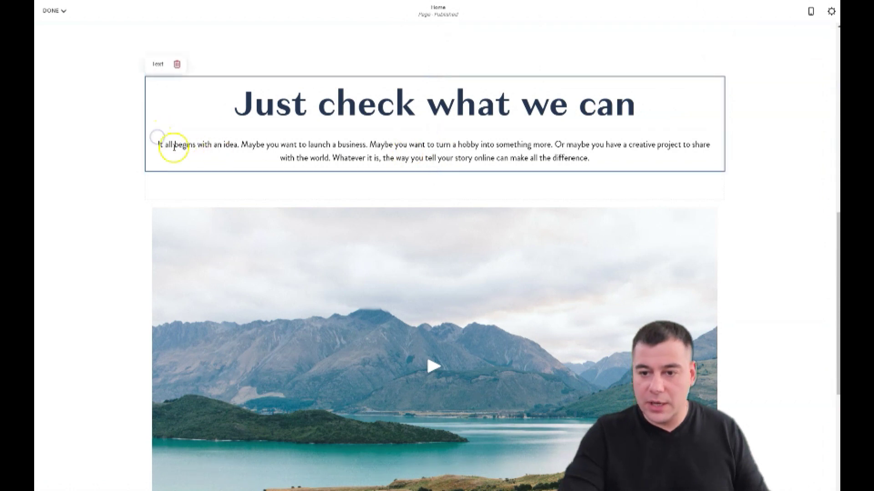
pyautogui.moveTo(156, 144); pyautogui.dragTo(627, 156)
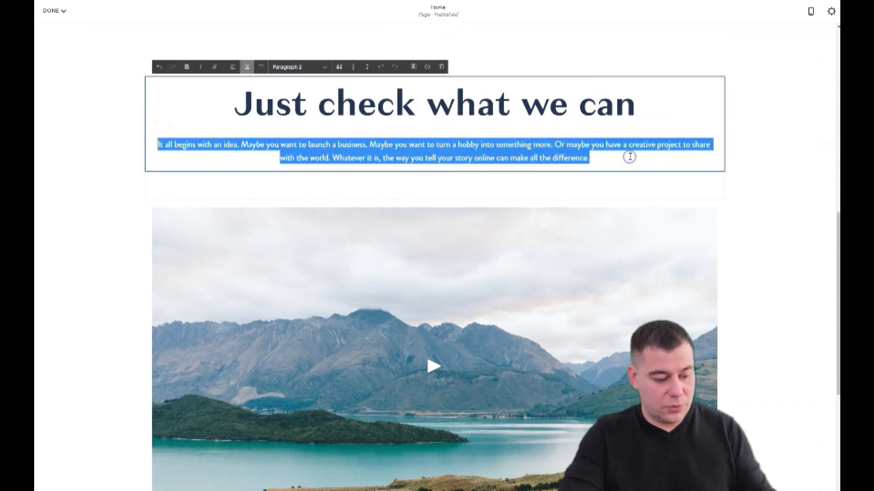
pyautogui.press('BackSpace')
pyautogui.press('BackSpace')
pyautogui.click(629, 154)
pyautogui.click(399, 163)
pyautogui.click(177, 144)
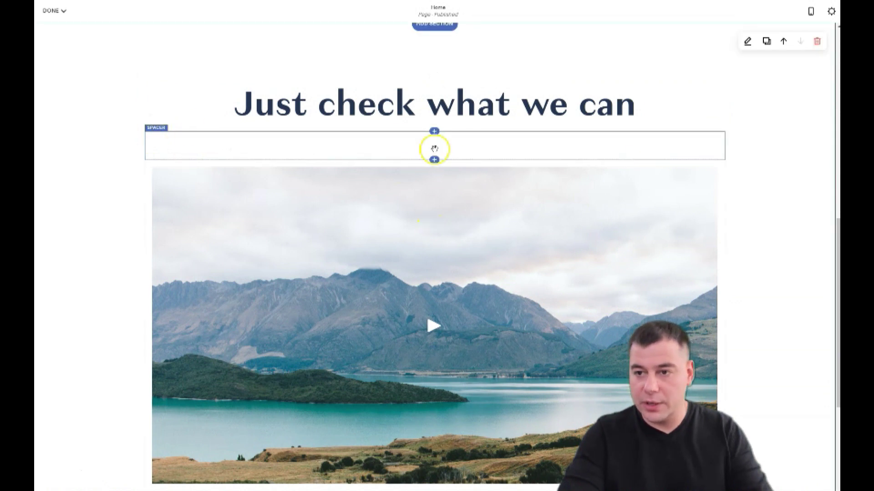
# Step: Review the video block's URL, thumbnail and caption settings, and save when leaving them
pyautogui.click(438, 321)
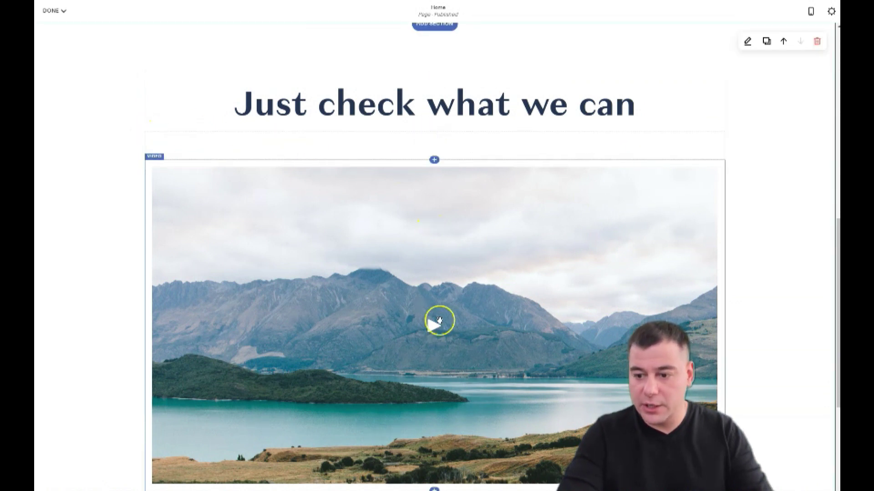
pyautogui.click(152, 157)
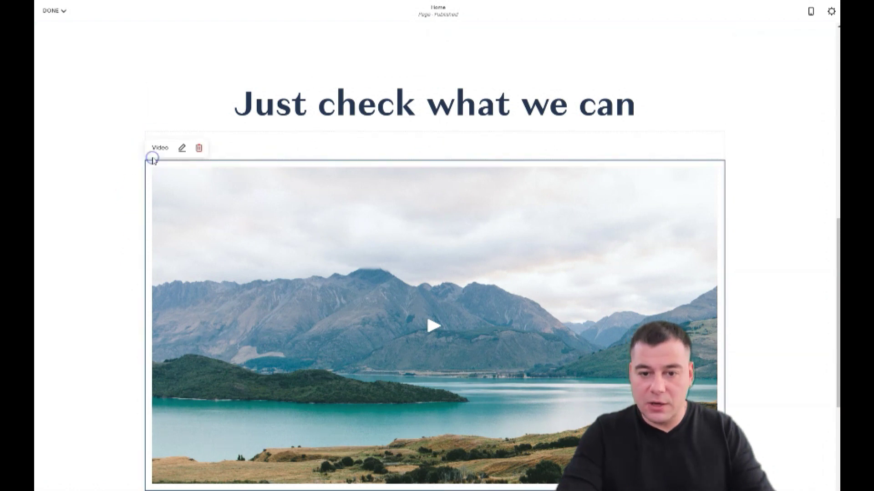
pyautogui.click(182, 149)
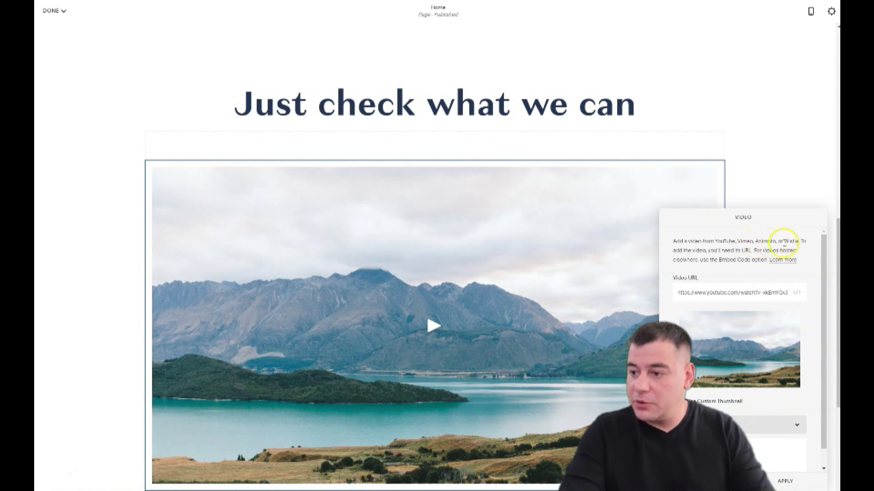
pyautogui.click(771, 171)
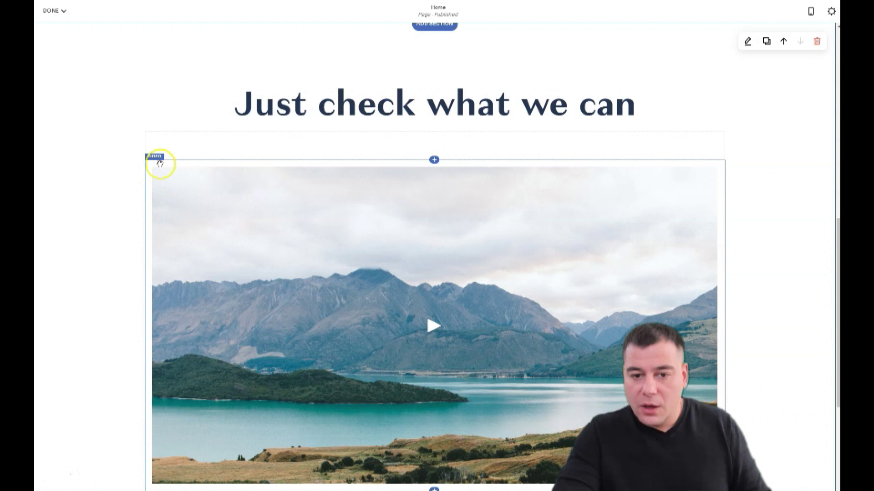
pyautogui.click(158, 159)
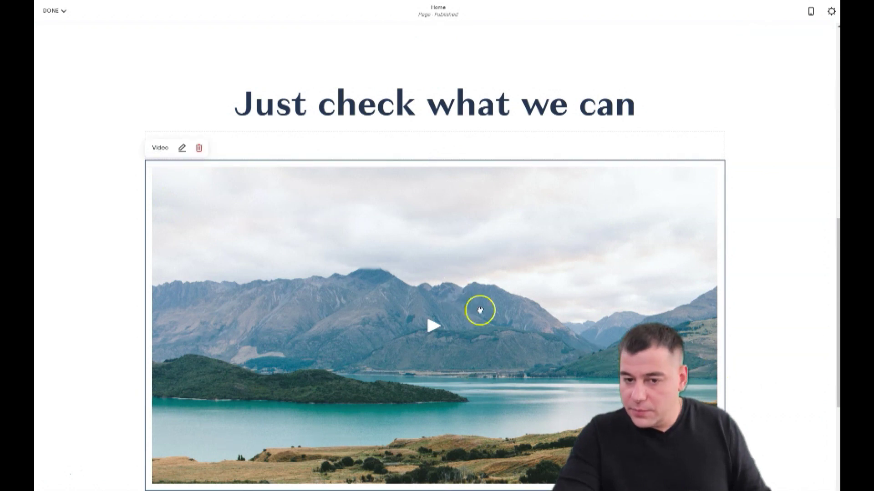
pyautogui.click(184, 147)
pyautogui.scroll(-1, 753, 351)
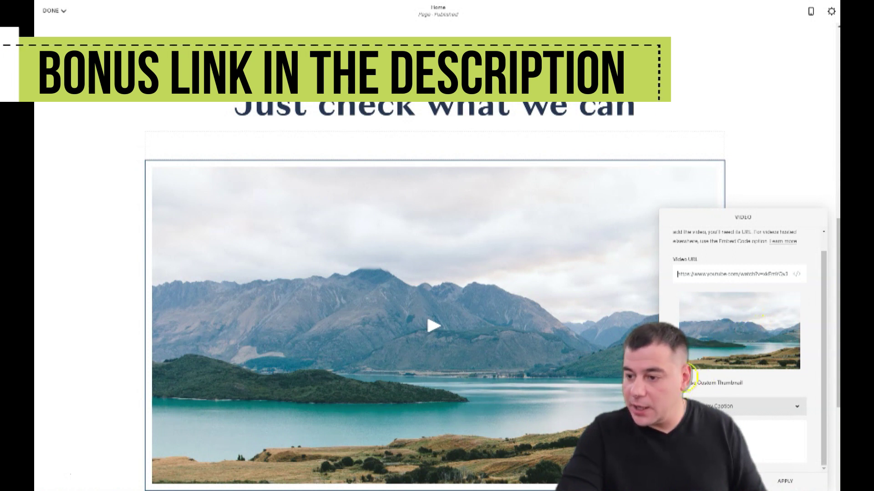
pyautogui.click(733, 276)
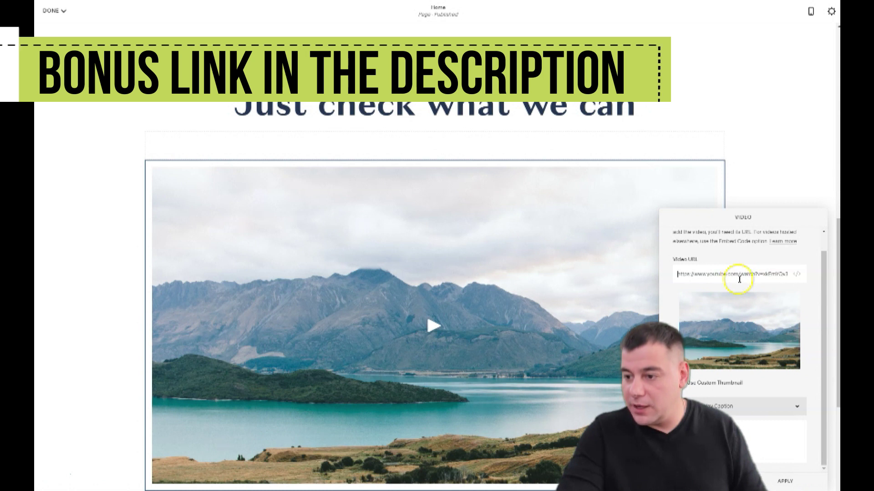
pyautogui.click(768, 181)
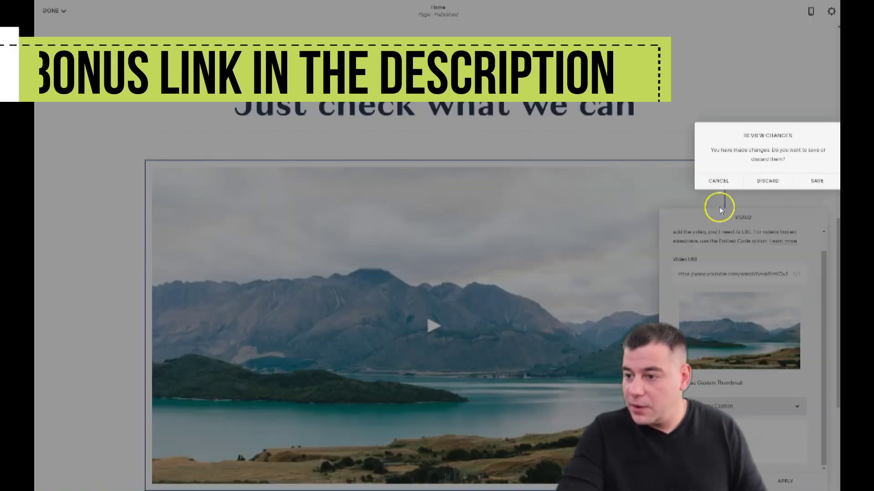
pyautogui.click(819, 181)
# Step: Set the video section's color theme to Dark Minimal
pyautogui.scroll(10, 437, 169)
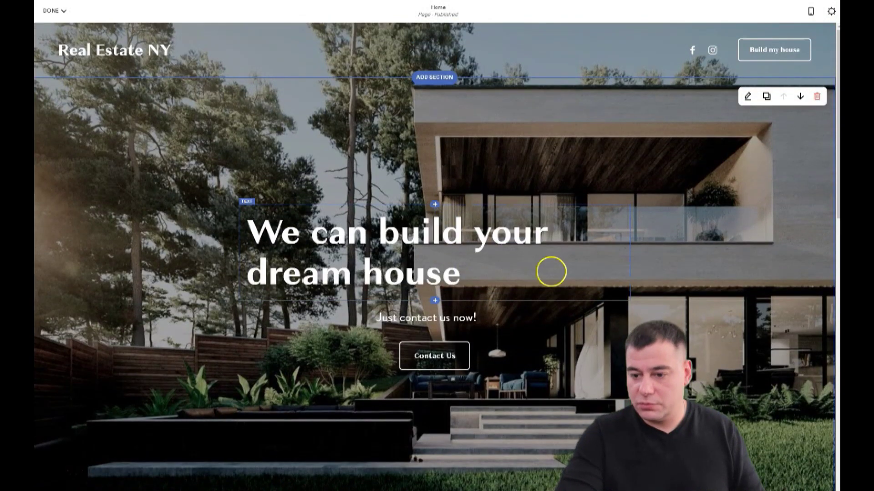
pyautogui.scroll(-12, 552, 271)
pyautogui.scroll(12, 511, 295)
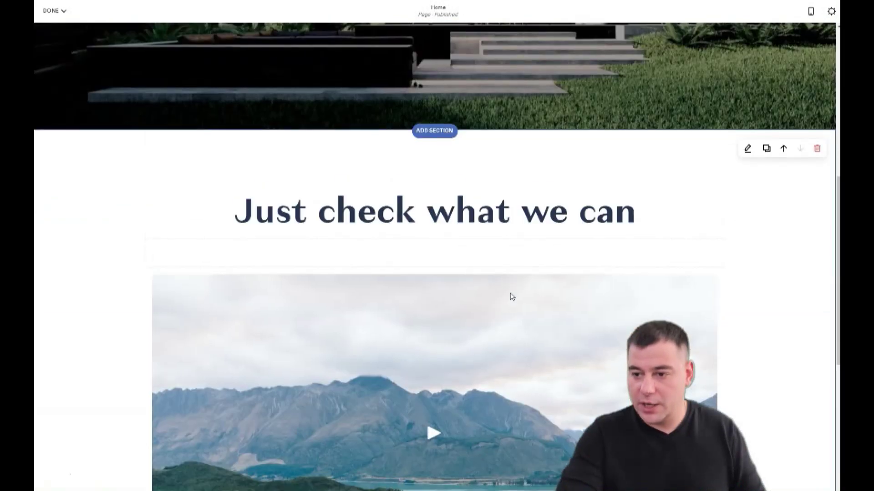
pyautogui.scroll(-10, 509, 296)
pyautogui.scroll(5, 507, 294)
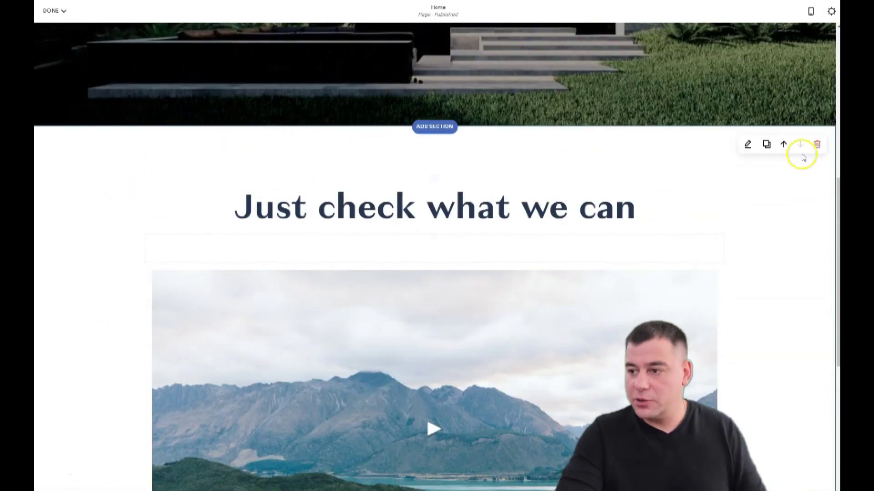
pyautogui.click(747, 145)
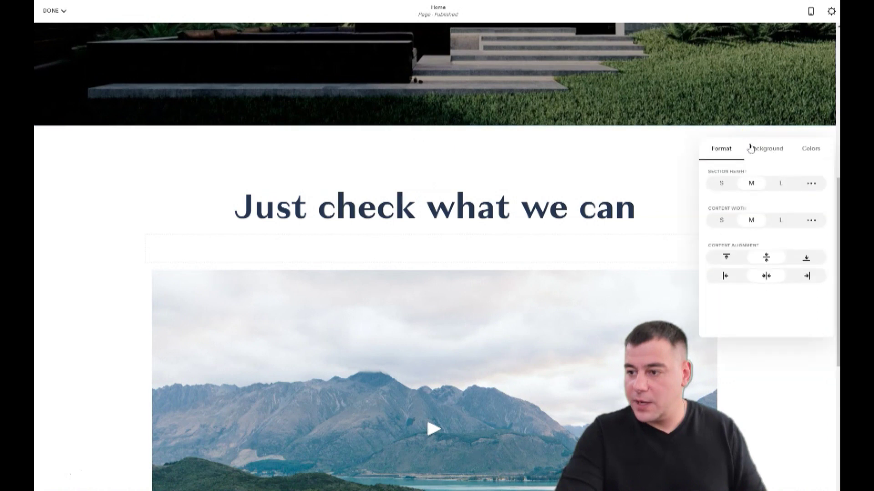
pyautogui.click(772, 152)
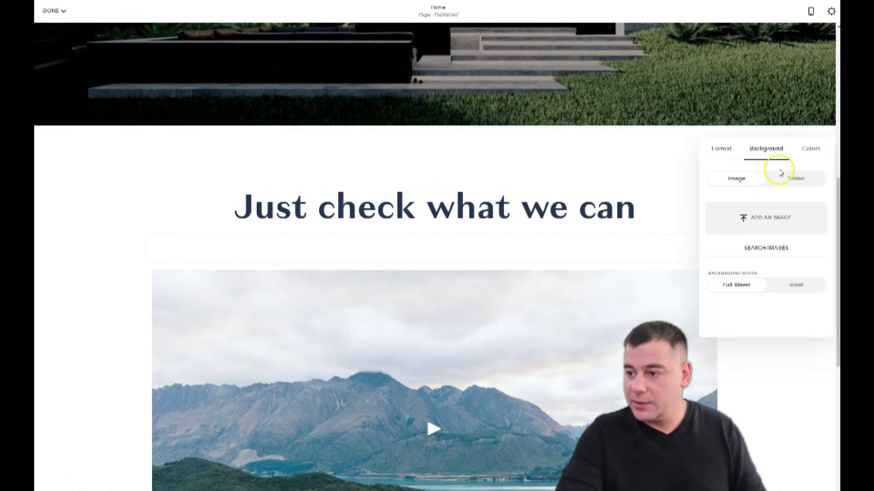
pyautogui.click(811, 151)
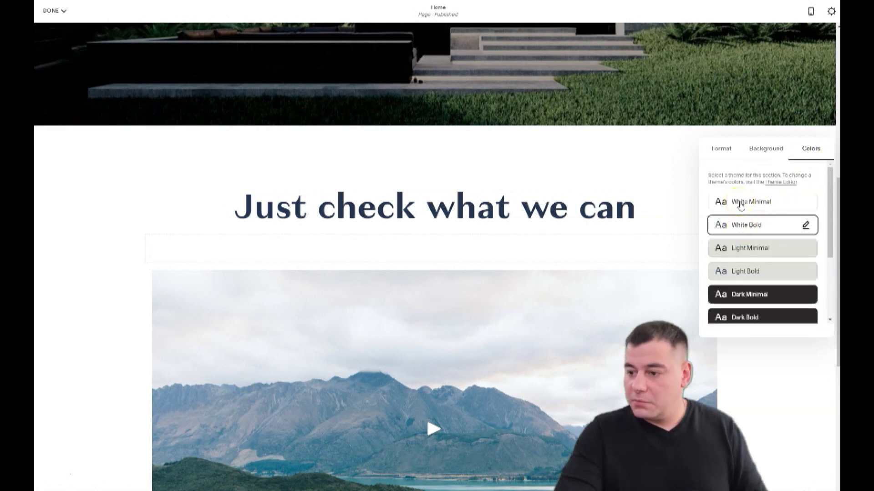
pyautogui.click(744, 299)
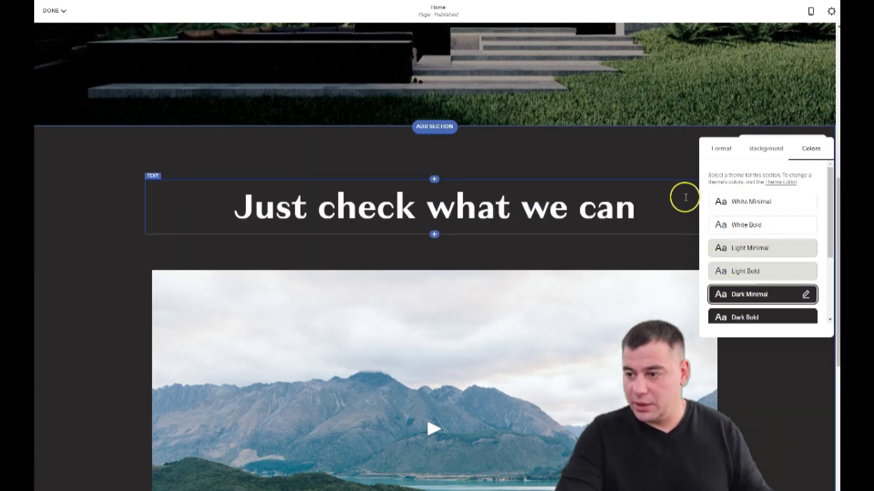
# Step: Add the modern house with pool image as the video section's background and apply the black-and-white Voyager filter to it
pyautogui.click(776, 155)
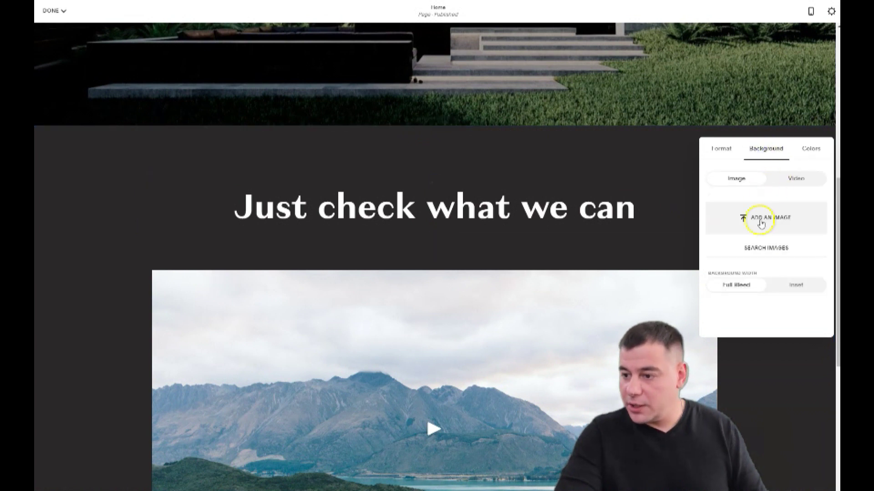
pyautogui.click(761, 220)
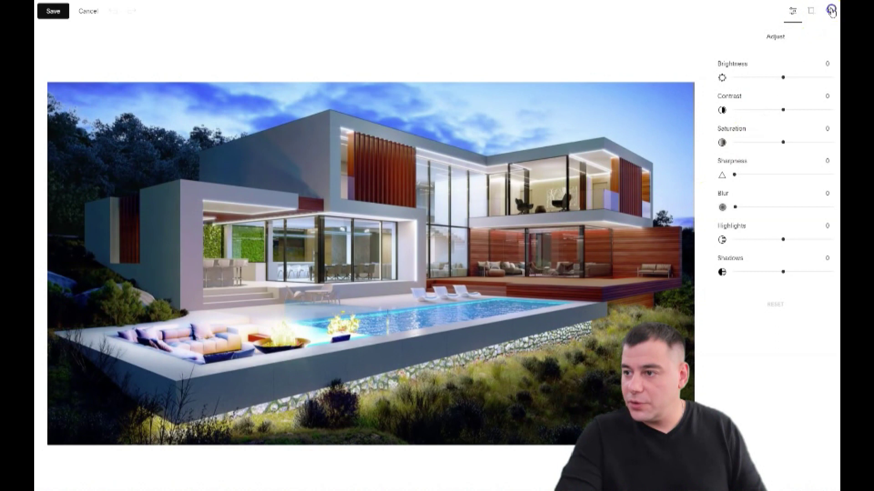
pyautogui.click(831, 11)
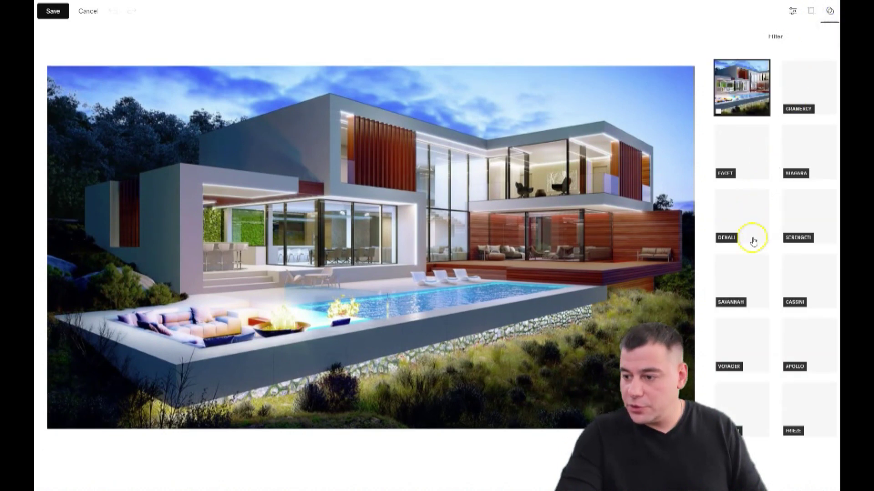
pyautogui.click(747, 345)
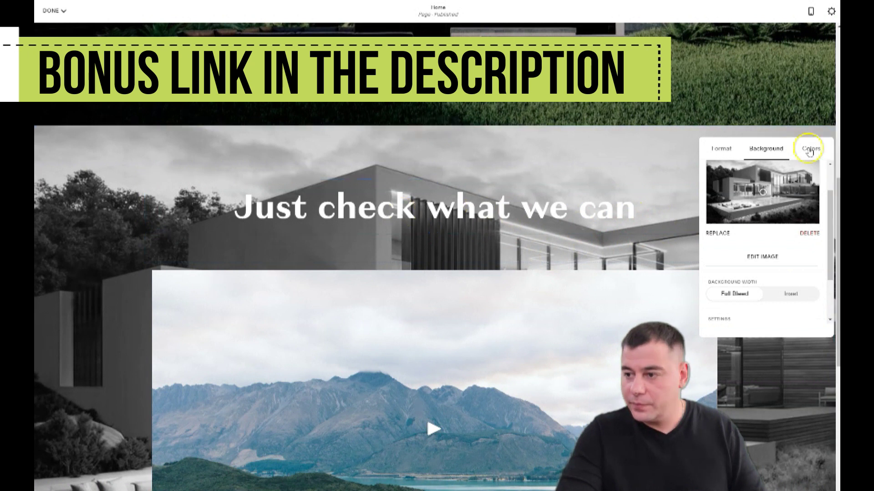
pyautogui.click(520, 228)
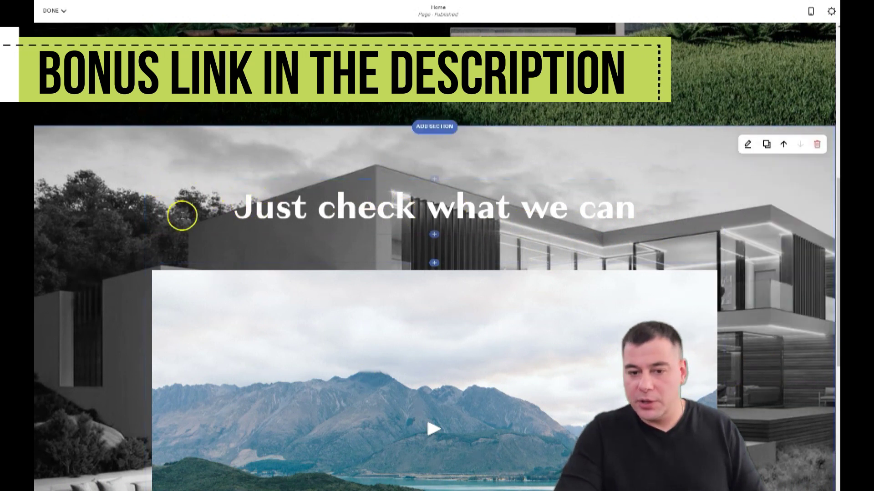
# Step: Move the "Just check what we can" heading to the right of the video and delete the spacer above the video
pyautogui.moveTo(153, 178); pyautogui.dragTo(745, 331)
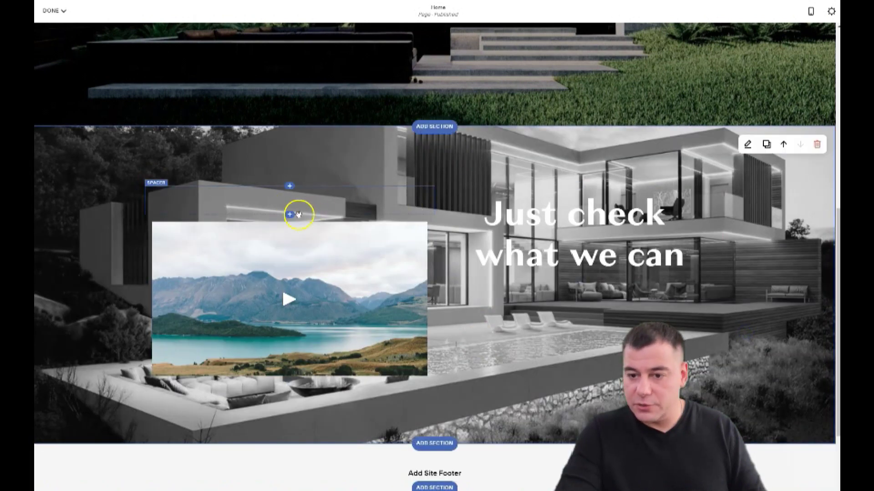
pyautogui.click(154, 184)
pyautogui.click(185, 173)
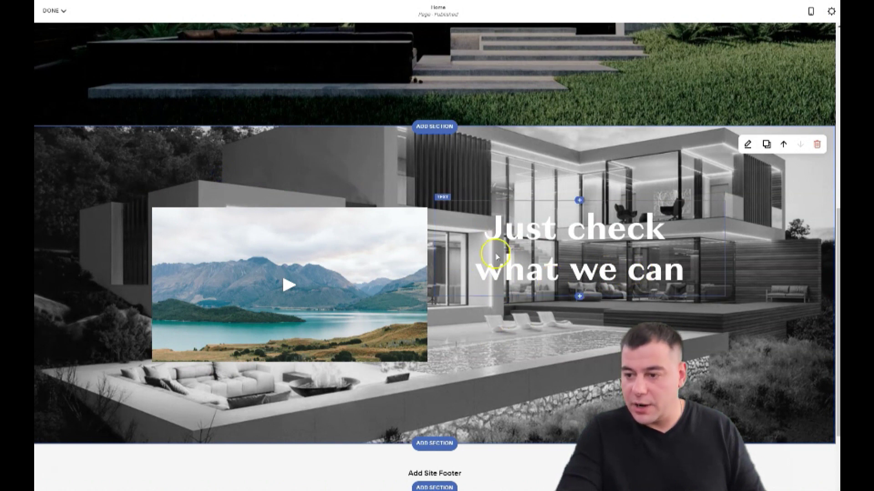
pyautogui.scroll(-3, 528, 328)
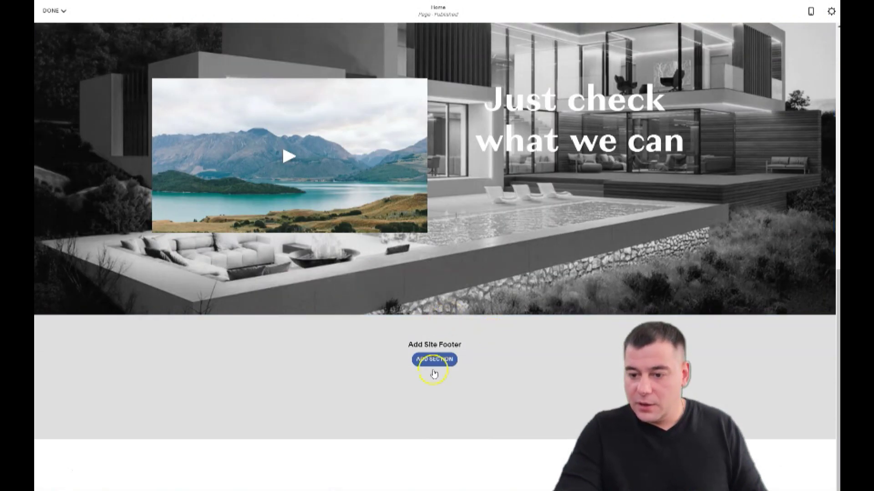
# Step: Add the "Get in touch." form section with the mountain background and a Contact Us button below the video section
pyautogui.click(432, 312)
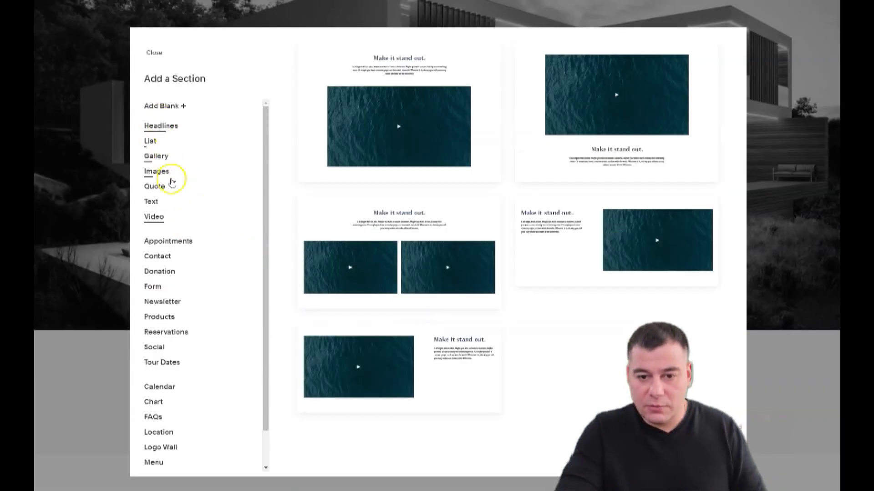
pyautogui.click(179, 254)
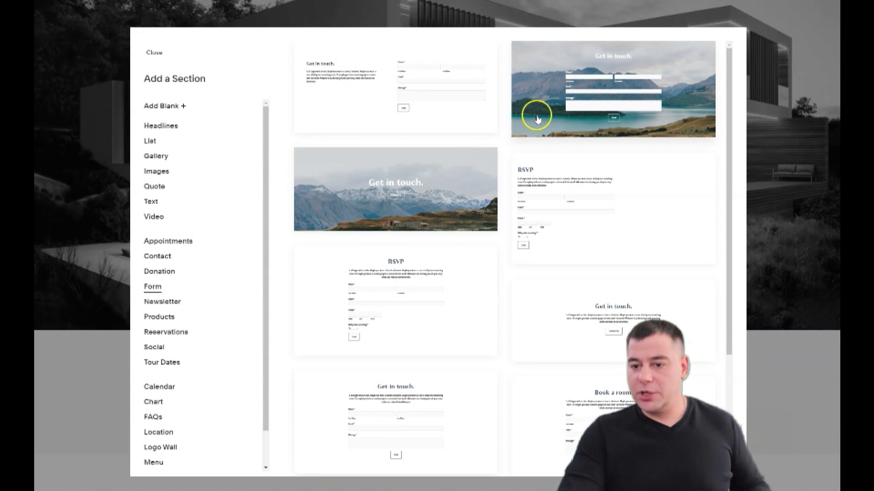
pyautogui.click(420, 194)
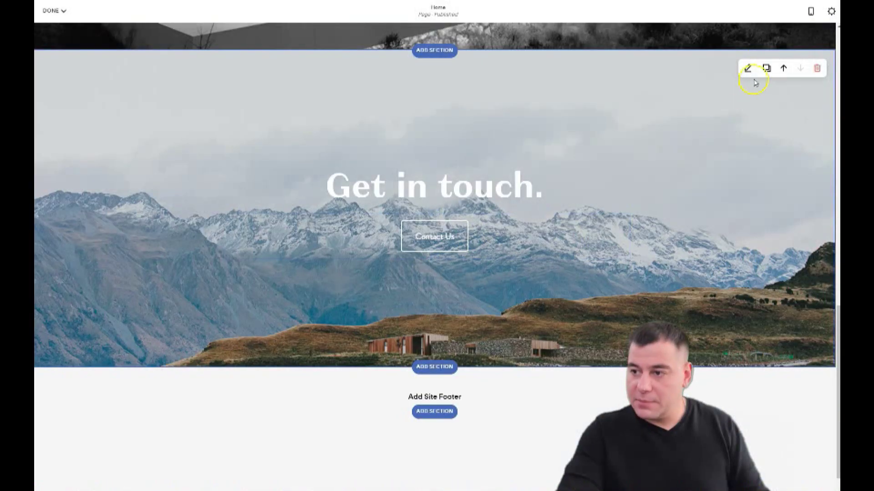
# Step: Set the Get in touch section's height to S and replace its background with the dark modern house at dusk image
pyautogui.click(746, 69)
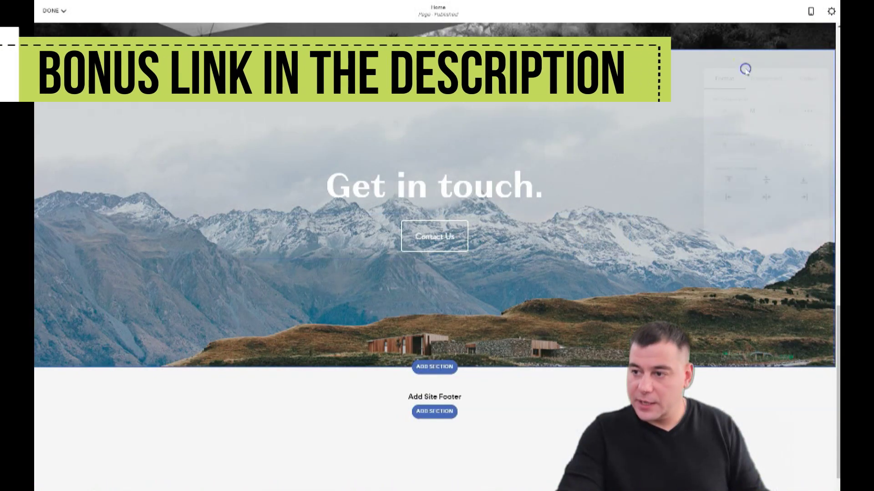
pyautogui.click(721, 108)
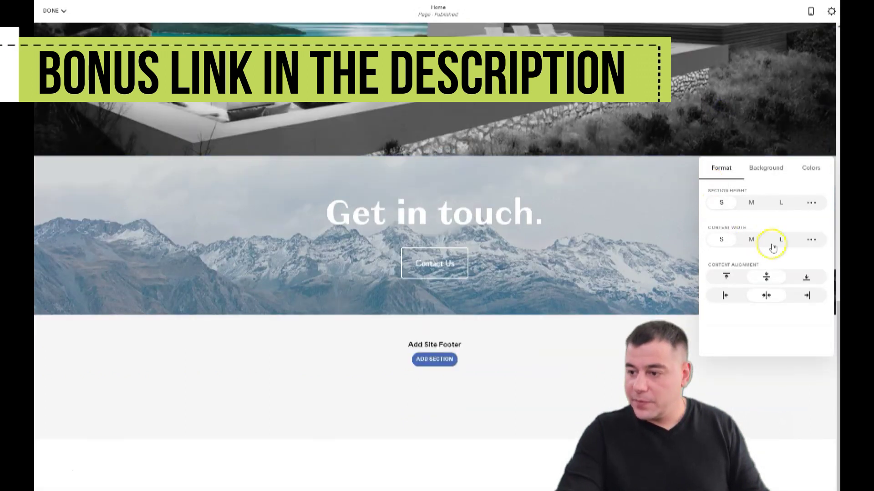
pyautogui.click(770, 171)
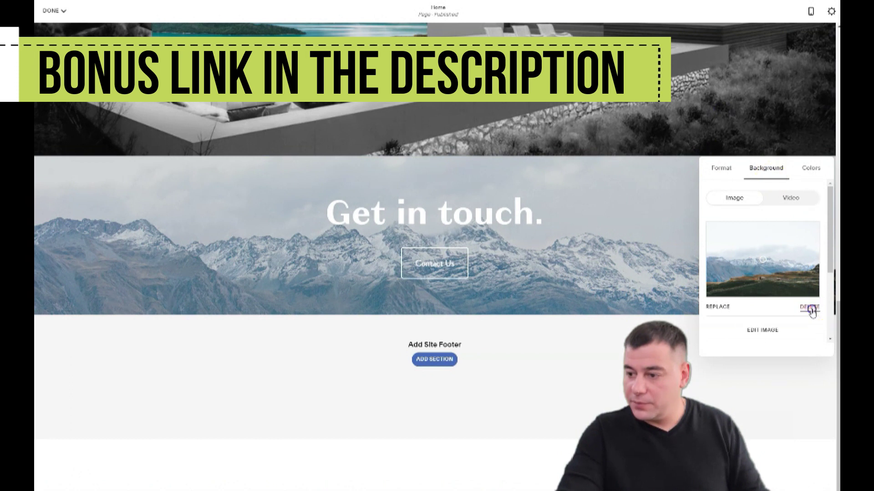
pyautogui.click(812, 309)
pyautogui.click(766, 239)
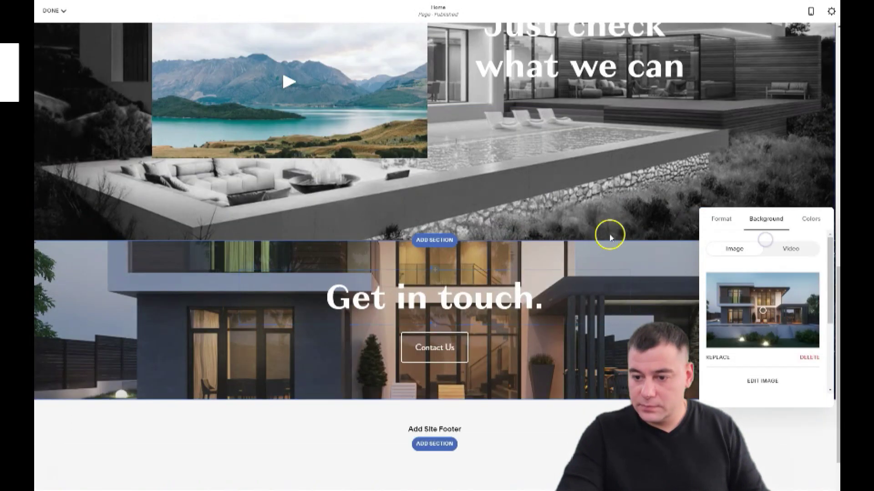
# Step: Review the Home page's sections from the header down to the Get in touch section
pyautogui.scroll(10, 609, 238)
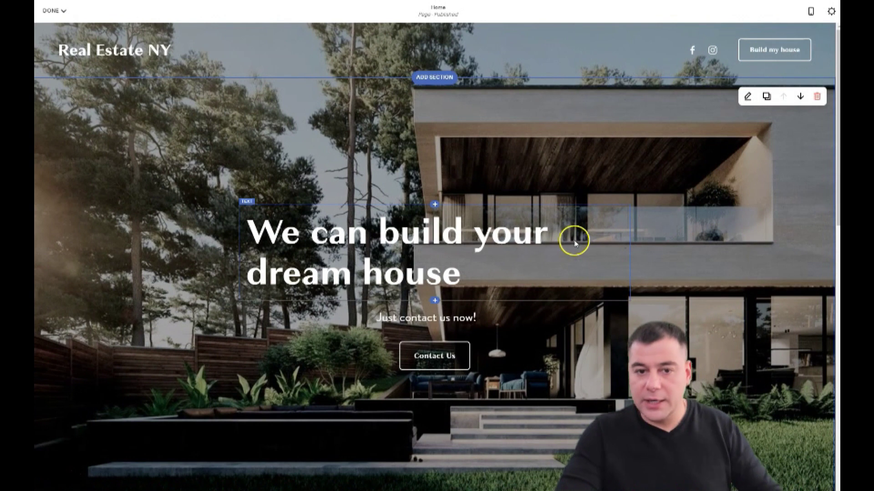
pyautogui.scroll(-10, 574, 243)
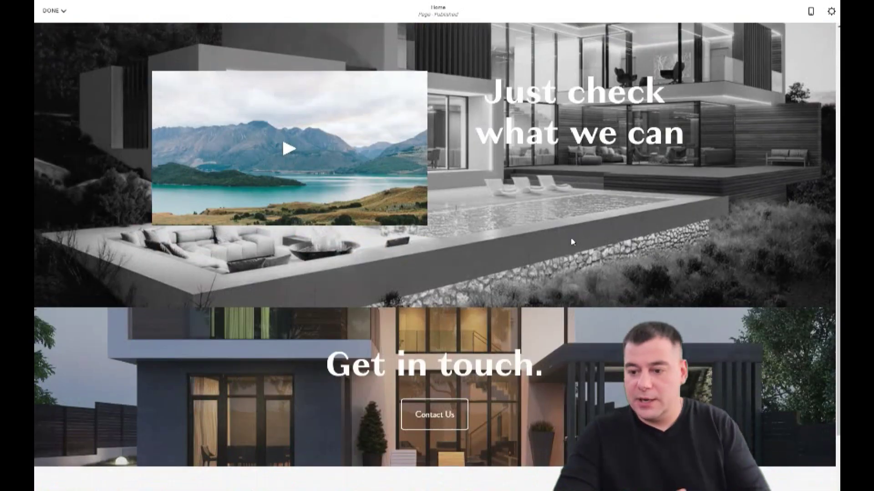
pyautogui.scroll(-3, 572, 243)
pyautogui.scroll(12, 571, 238)
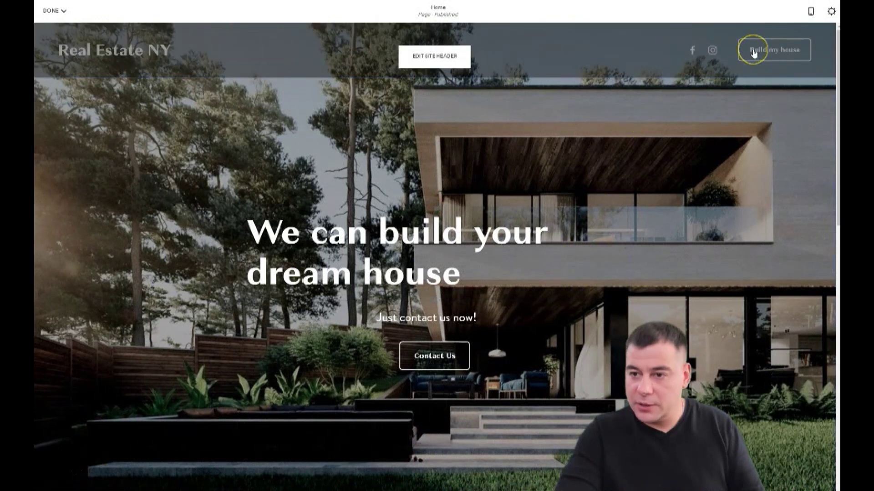
pyautogui.scroll(-9, 425, 365)
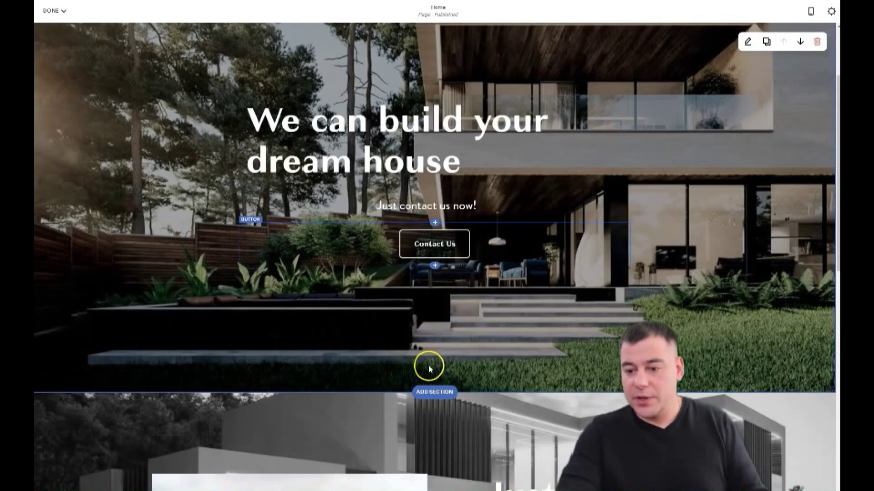
pyautogui.scroll(-4, 440, 317)
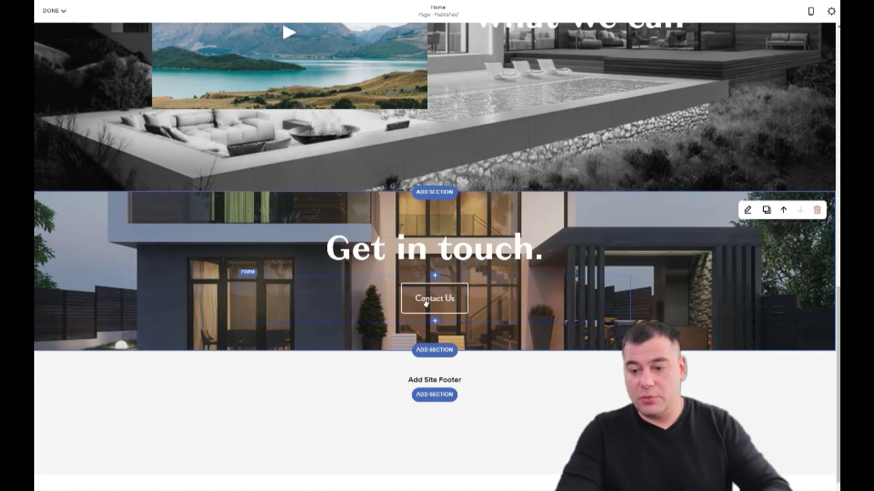
# Step: Open the Contact Us form block for editing and delete its third field
pyautogui.click(247, 272)
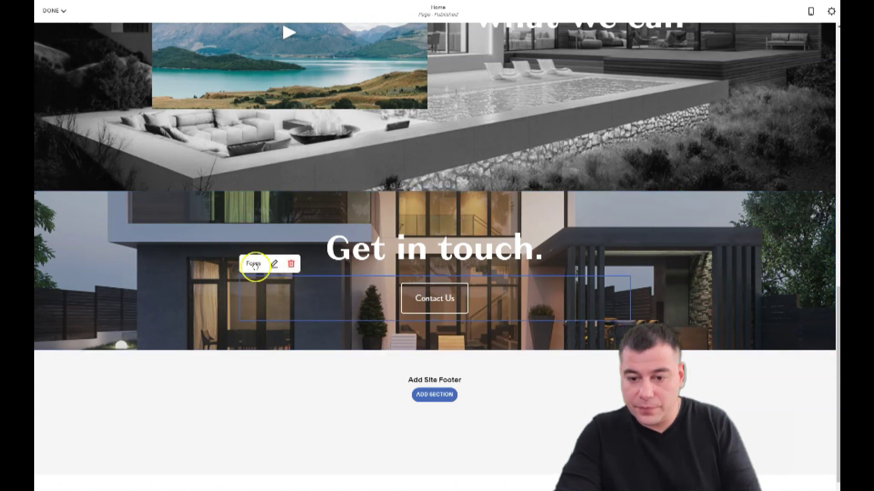
pyautogui.click(275, 265)
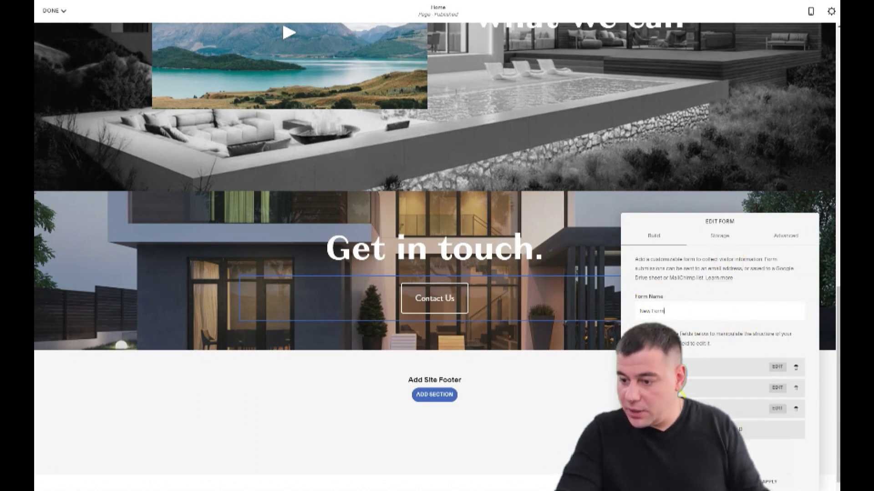
pyautogui.click(796, 410)
pyautogui.click(801, 432)
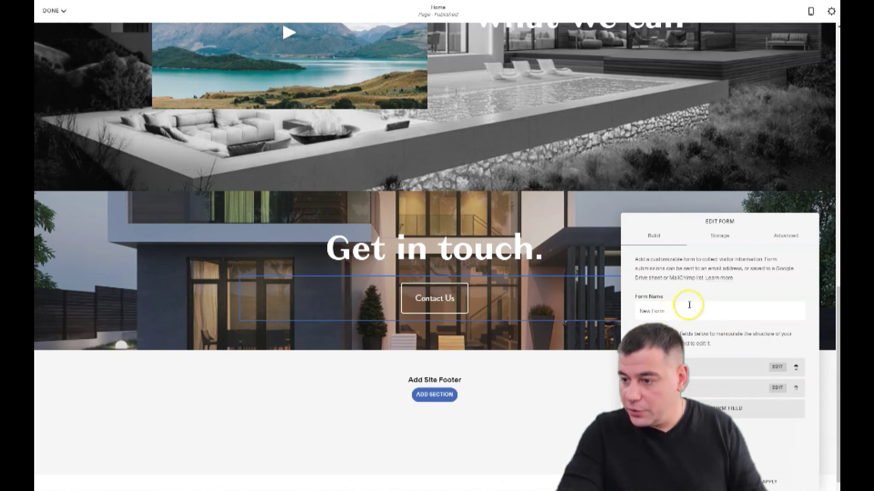
# Step: Connect an email address as the form's submission storage and close the form editor
pyautogui.click(719, 238)
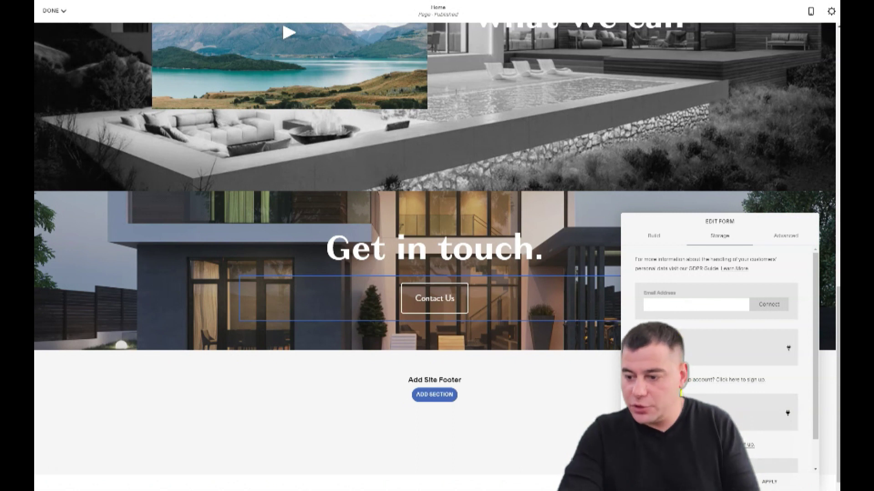
pyautogui.scroll(-2, 682, 392)
pyautogui.scroll(2, 669, 327)
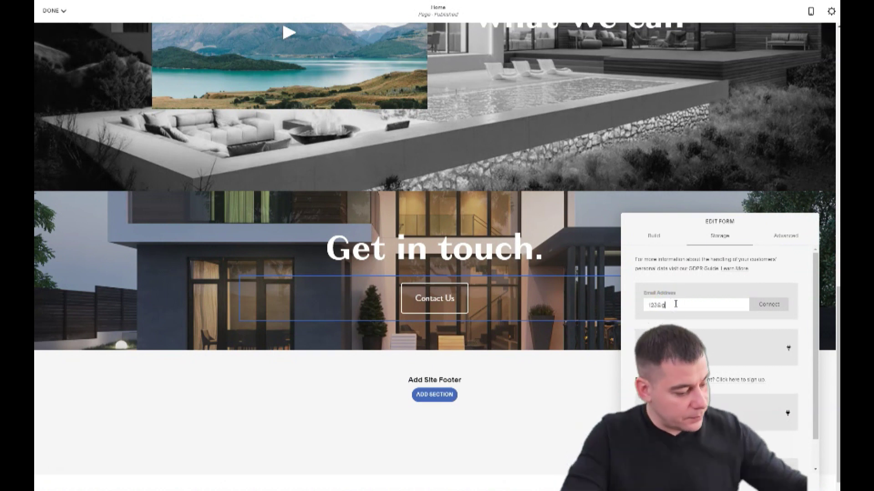
pyautogui.click(770, 306)
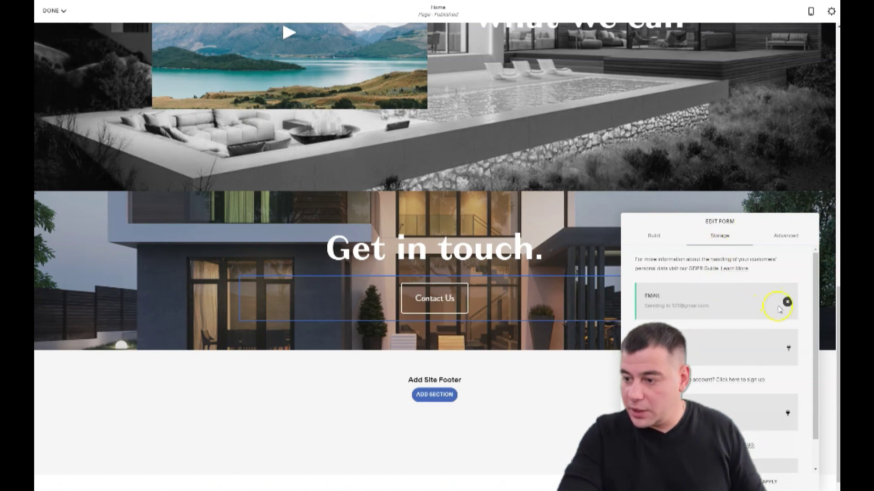
pyautogui.click(502, 333)
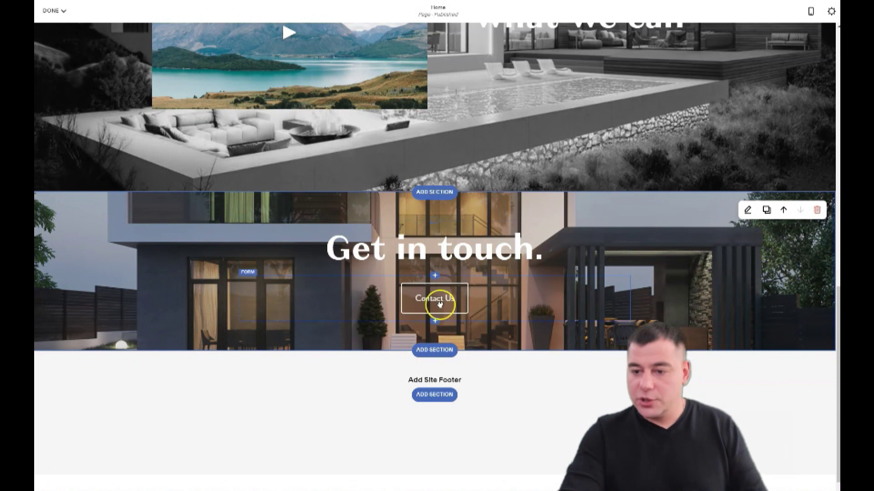
# Step: Save the Home page changes and exit page editing
pyautogui.scroll(10, 383, 306)
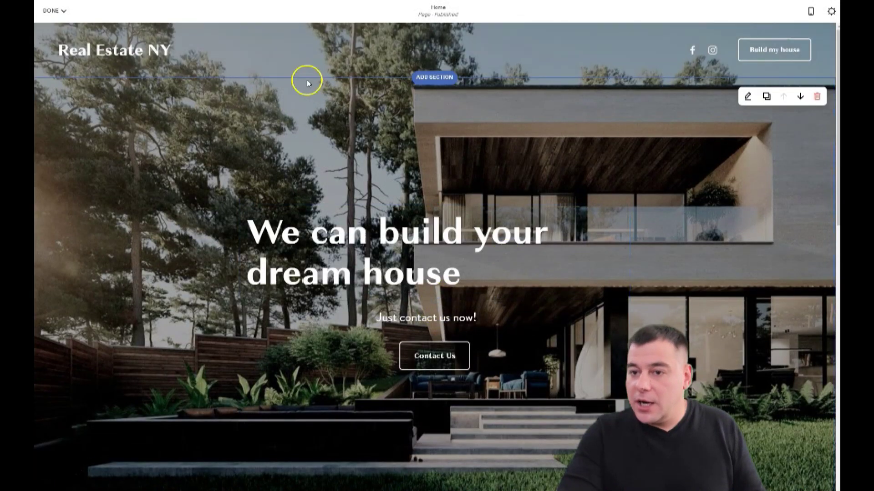
pyautogui.click(54, 11)
pyautogui.click(54, 27)
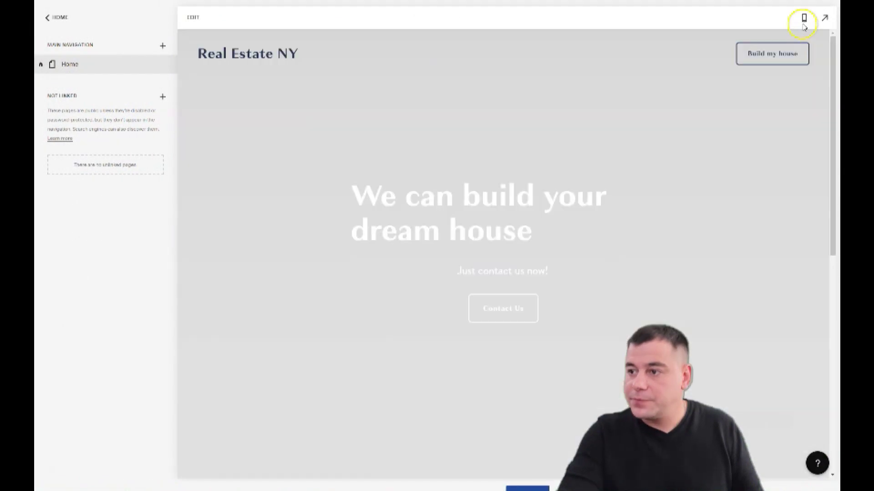
# Step: Preview the finished Home page, expand the preview to the full window, and return to the pages list
pyautogui.scroll(-8, 653, 166)
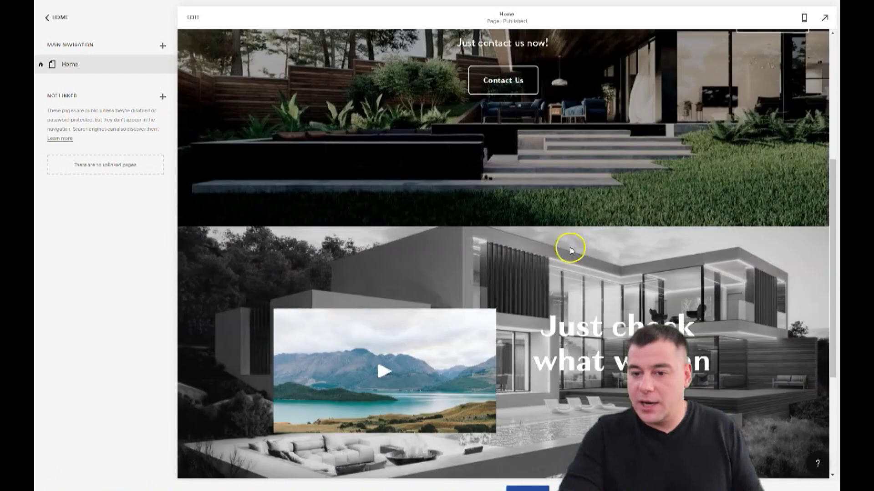
pyautogui.scroll(7, 579, 224)
pyautogui.click(824, 18)
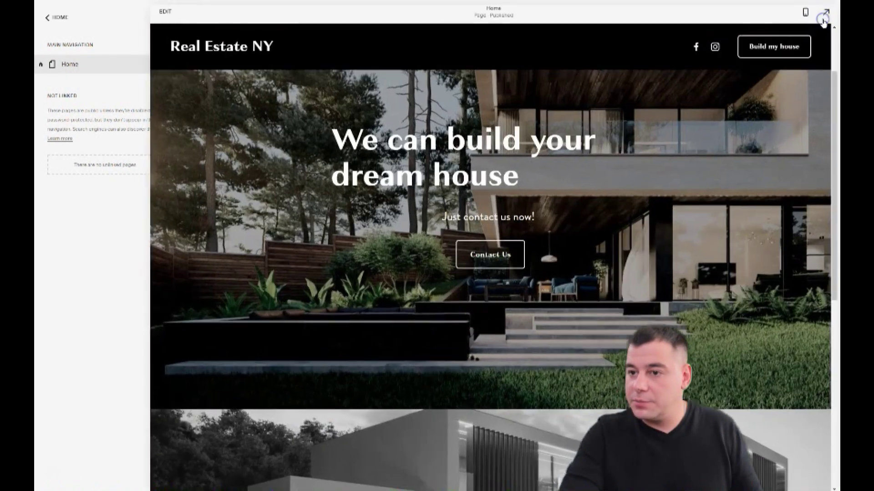
pyautogui.press('Escape')
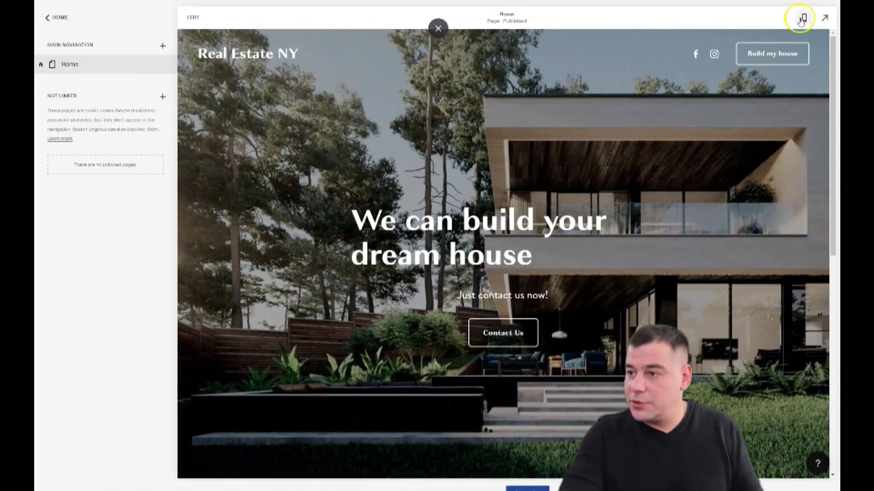
# Step: Check the Home page's layout in the mobile preview and return to the desktop preview
pyautogui.click(805, 19)
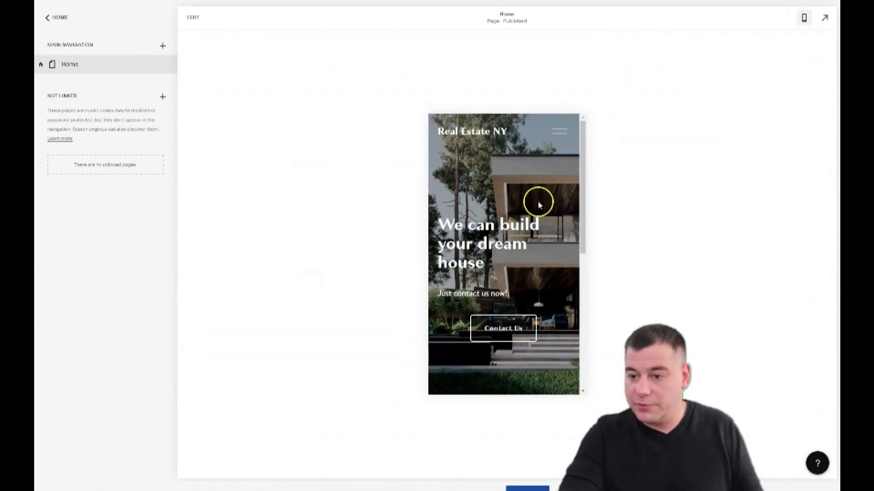
pyautogui.scroll(-10, 528, 223)
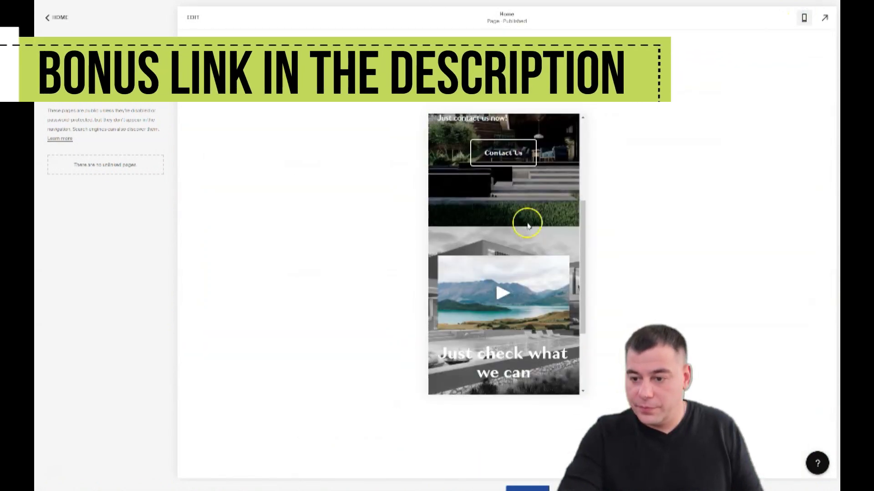
pyautogui.scroll(10, 528, 226)
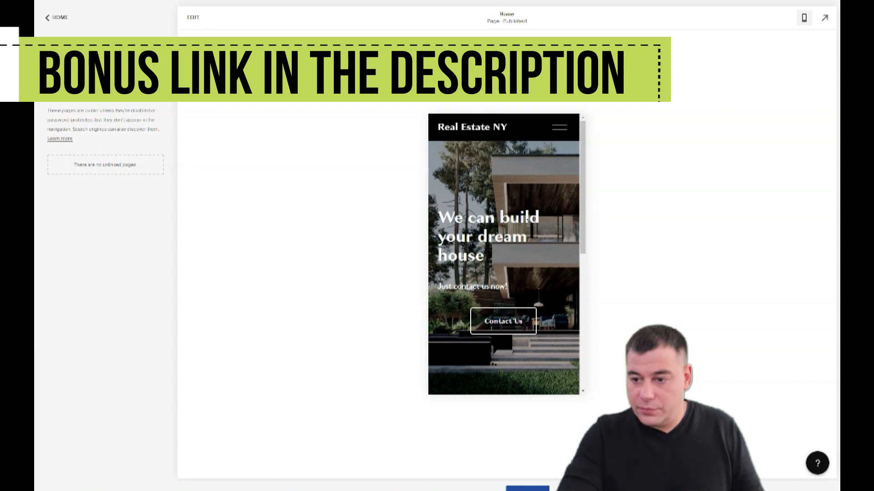
pyautogui.scroll(-10, 528, 226)
pyautogui.scroll(10, 528, 226)
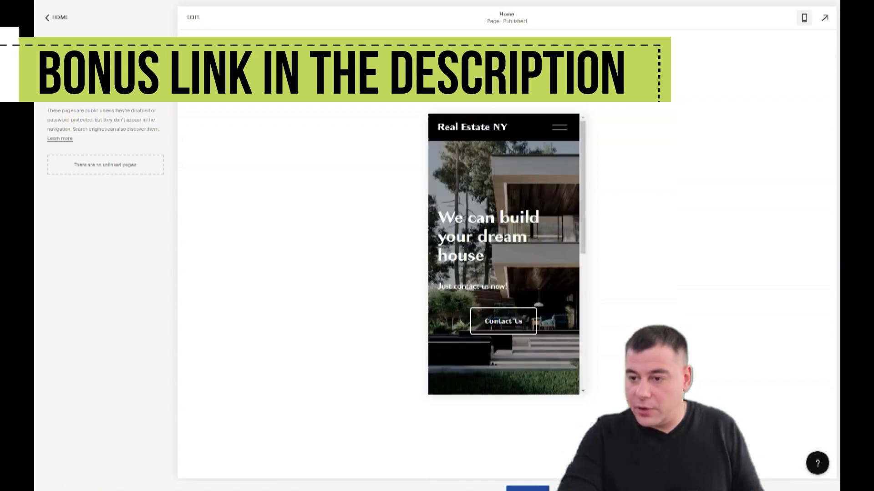
pyautogui.click(803, 18)
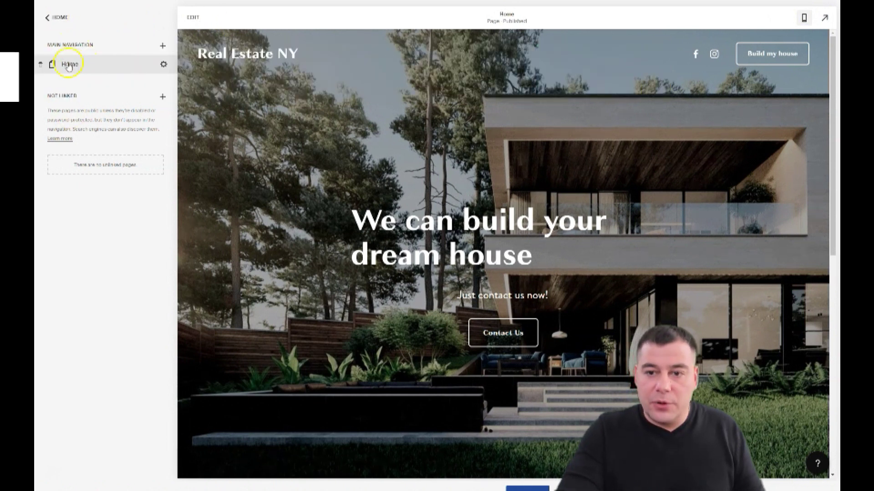
# Step: Add a Portfolio 1 page to the main navigation and name it "Our works"
pyautogui.click(163, 47)
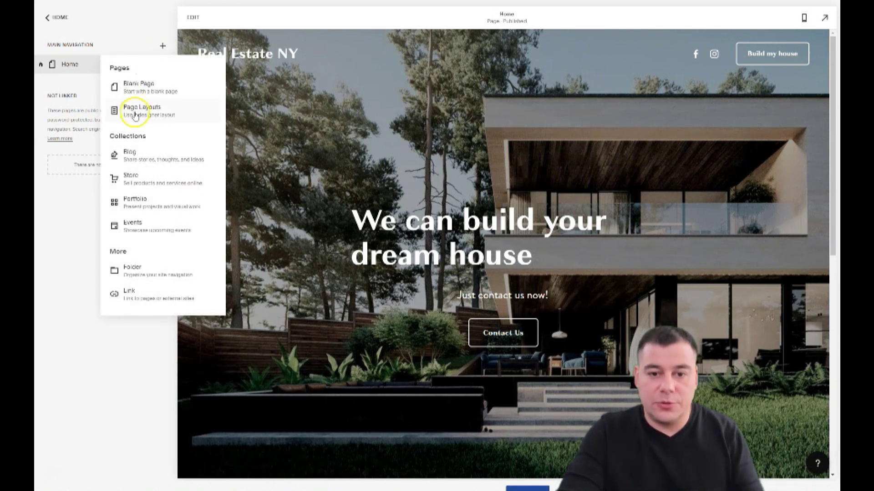
pyautogui.click(128, 204)
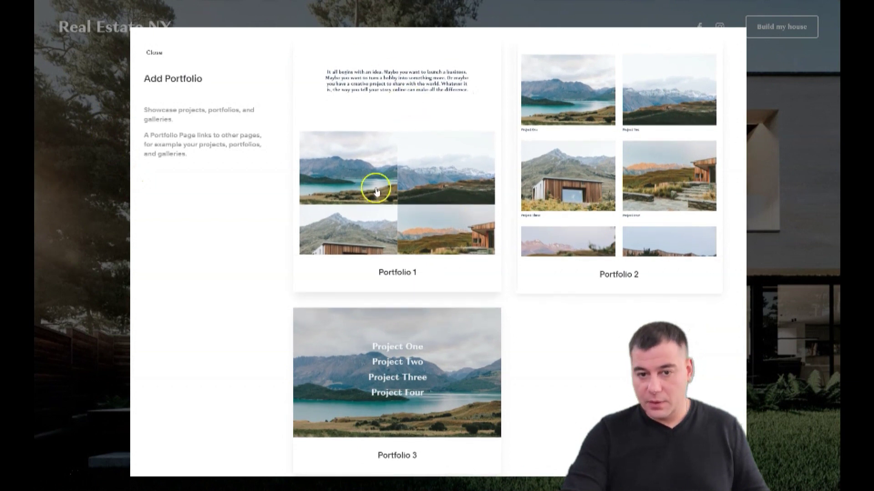
pyautogui.click(389, 155)
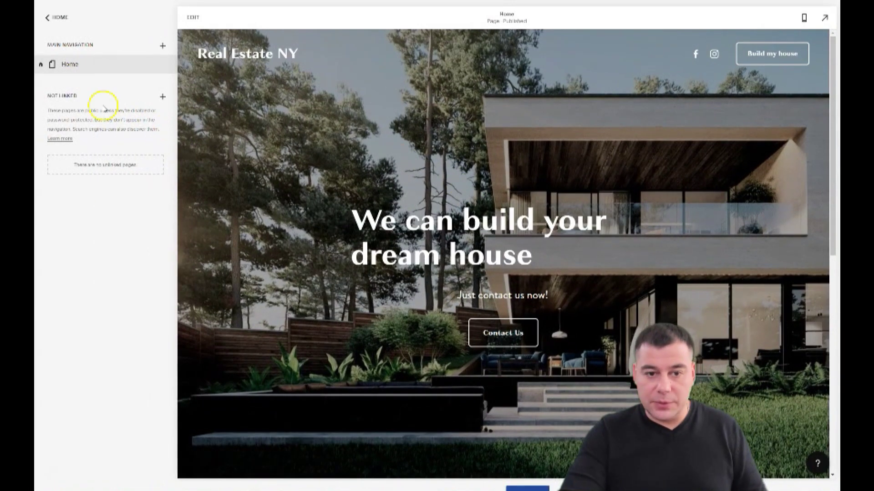
pyautogui.write('Our works')
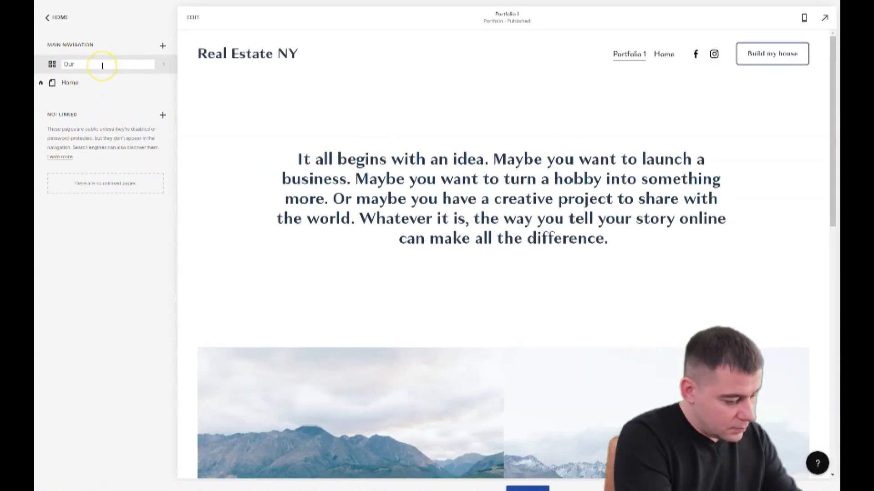
pyautogui.press('Return')
# Step: Open the Our works page for editing and look over its introductory text and project images
pyautogui.click(59, 78)
pyautogui.click(180, 77)
pyautogui.click(178, 94)
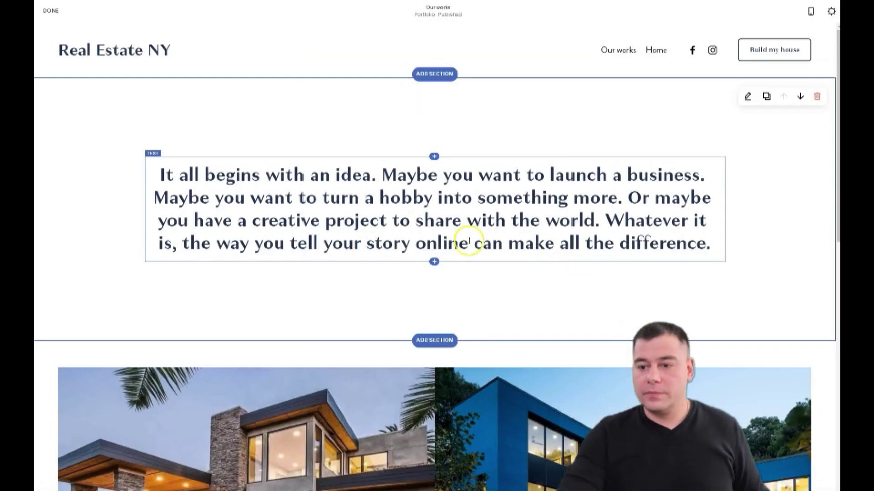
pyautogui.scroll(-10, 501, 289)
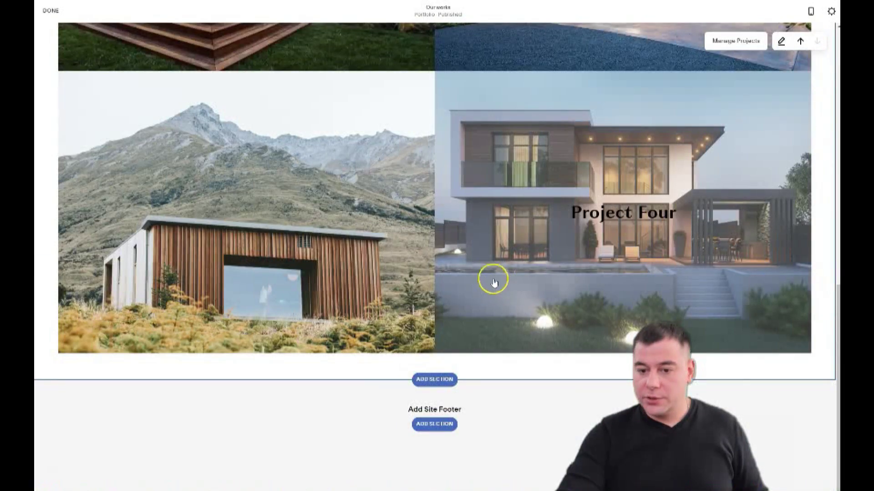
pyautogui.scroll(10, 493, 279)
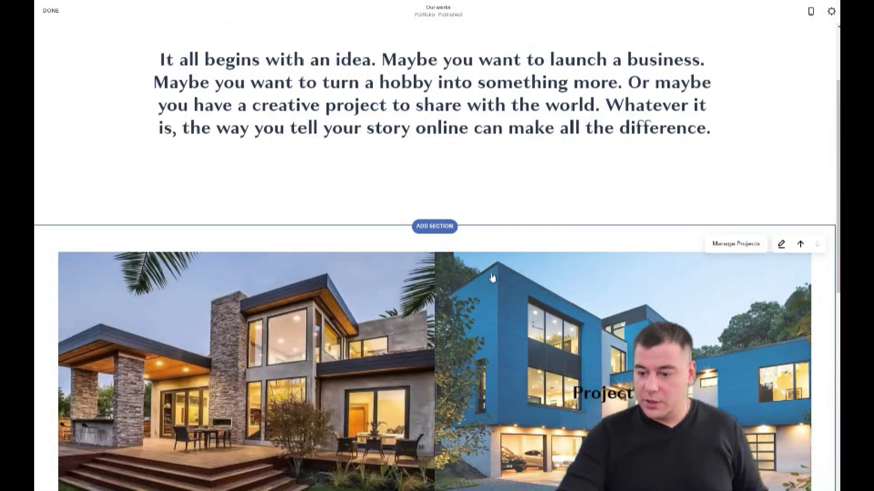
pyautogui.scroll(-4, 492, 278)
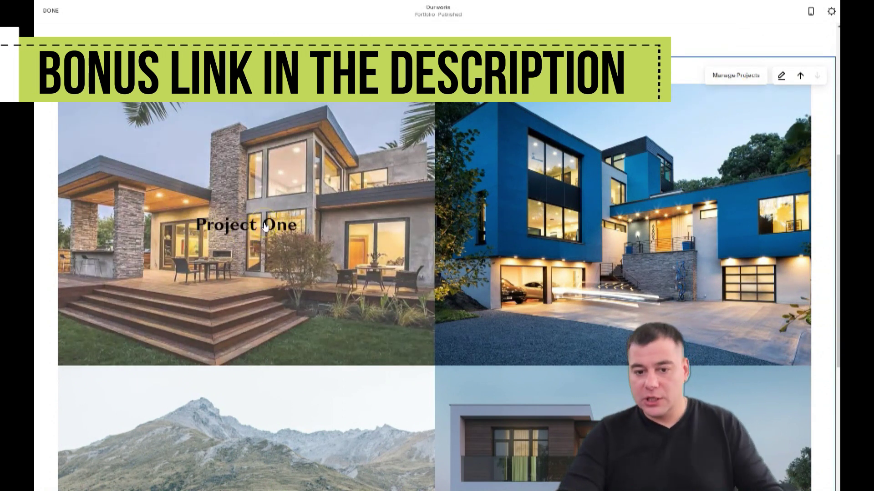
pyautogui.scroll(-5, 628, 226)
pyautogui.scroll(10, 556, 211)
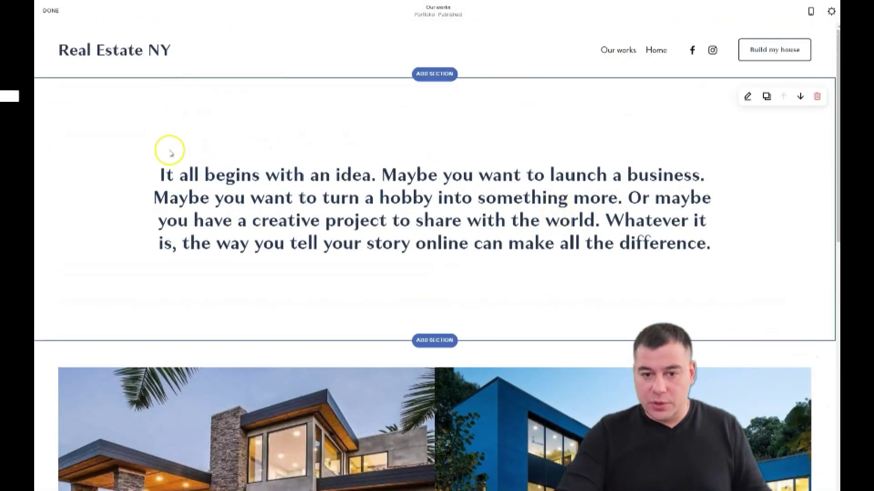
# Step: Delete the introductory text and its section above the project grid on the Our works page, and save the page
pyautogui.click(153, 153)
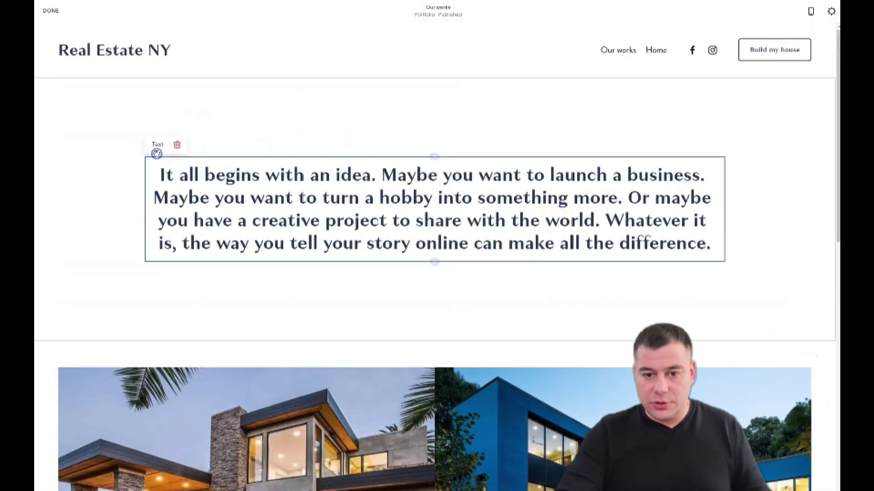
pyautogui.click(177, 144)
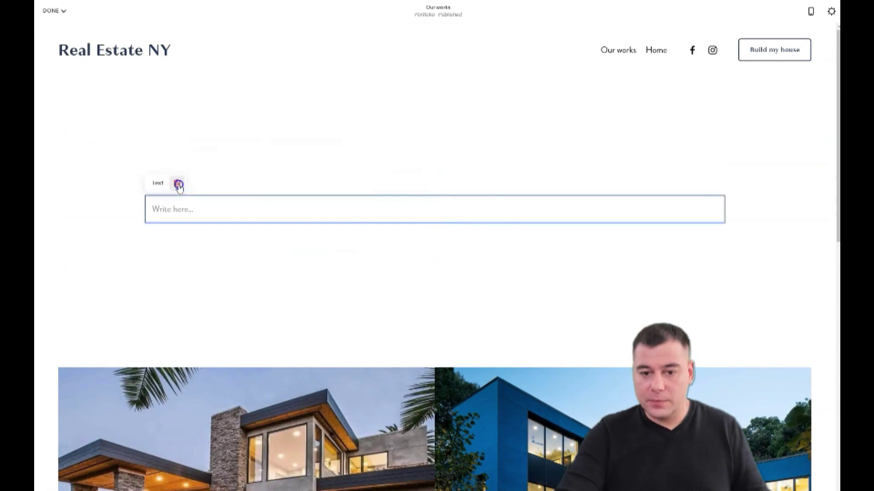
pyautogui.click(816, 96)
pyautogui.click(463, 282)
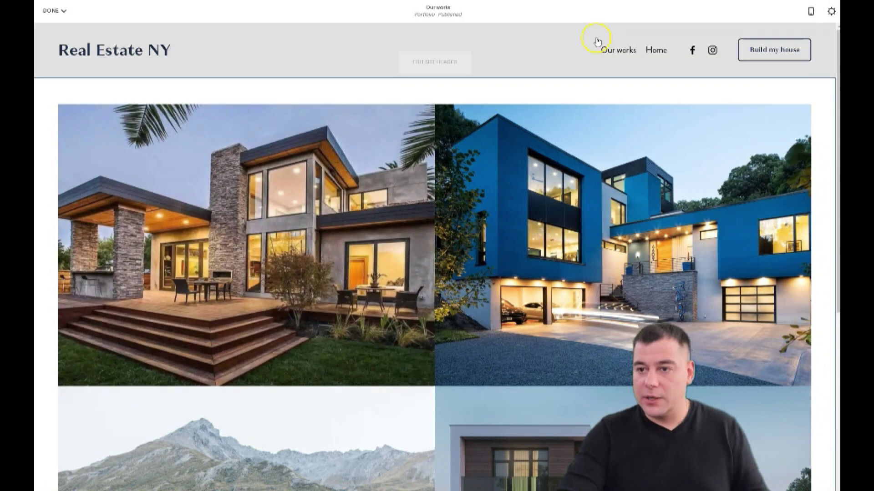
pyautogui.click(52, 10)
pyautogui.click(55, 27)
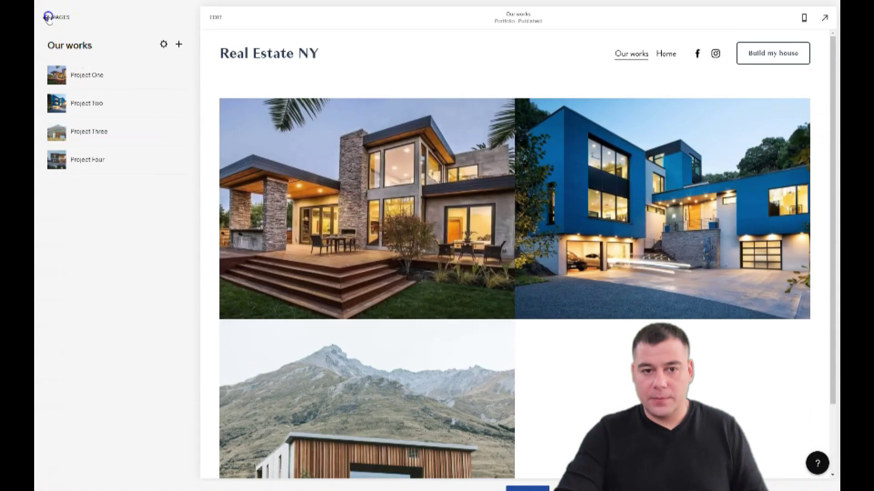
# Step: Return to the pages list and place Home before Our works in the main navigation
pyautogui.click(47, 17)
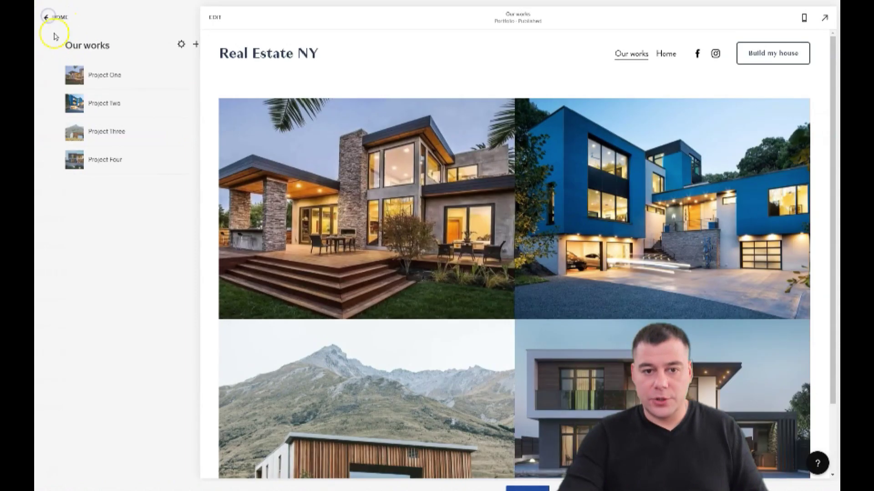
pyautogui.click(98, 62)
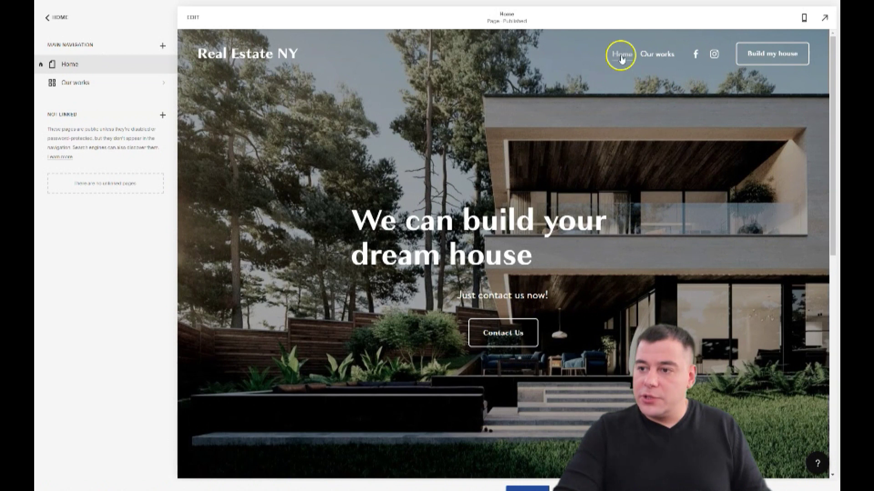
# Step: Check the site's navigation links by visiting Our works and returning to Home, and look through the Home page
pyautogui.click(657, 55)
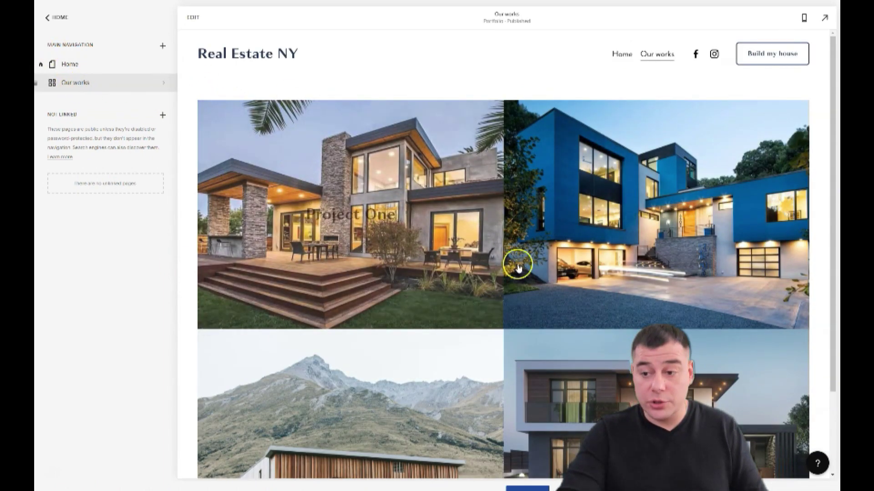
pyautogui.click(620, 55)
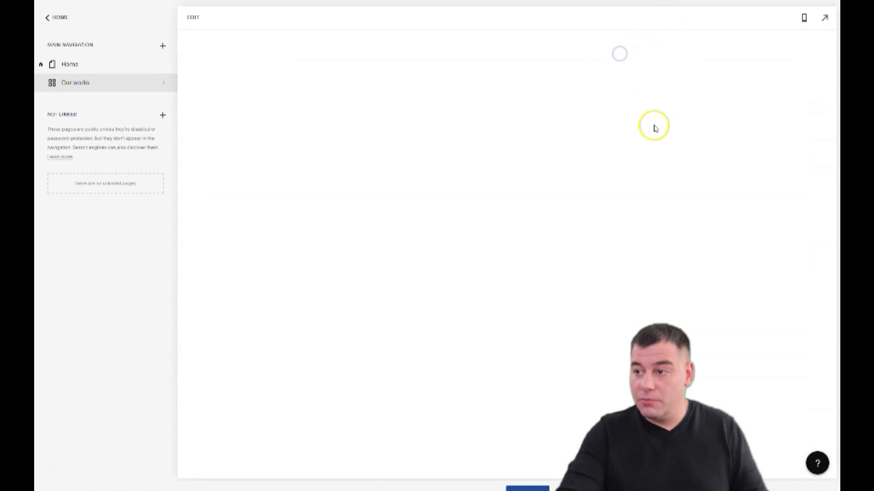
pyautogui.scroll(-10, 518, 227)
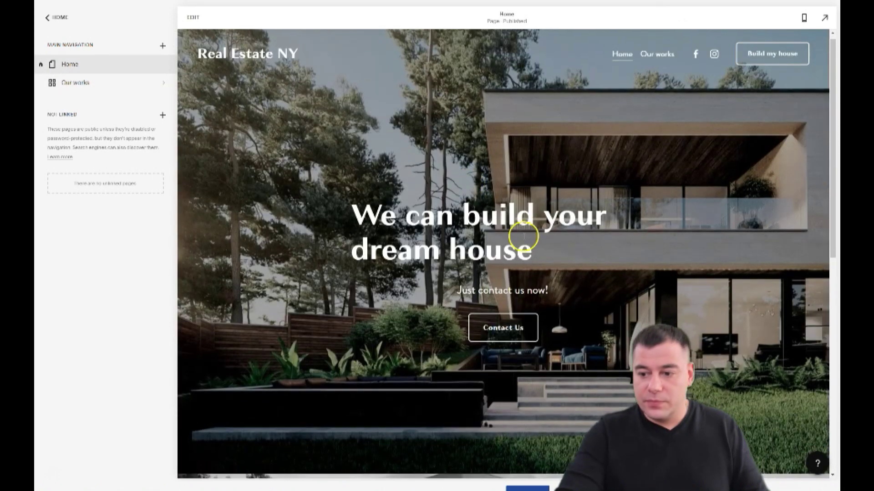
pyautogui.scroll(6, 517, 225)
pyautogui.scroll(4, 516, 225)
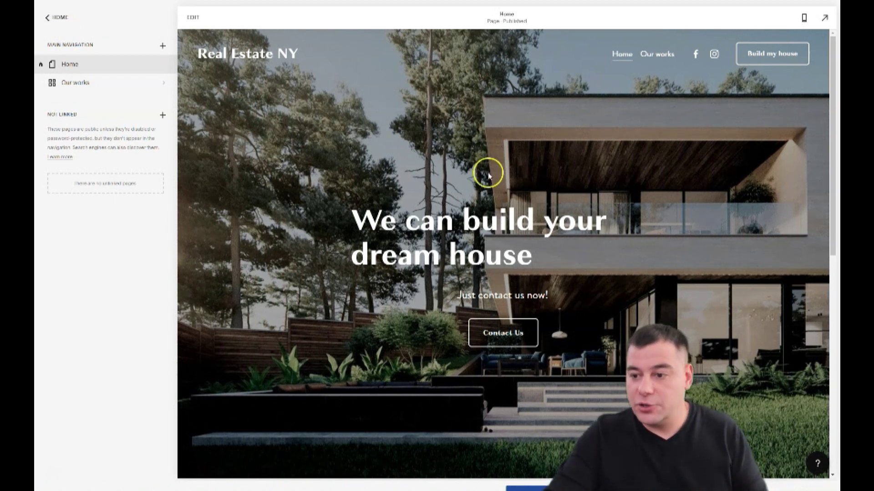
# Step: Open the site's font design settings and browse the Sans-serif, Serif and Mixed font packs
pyautogui.click(46, 18)
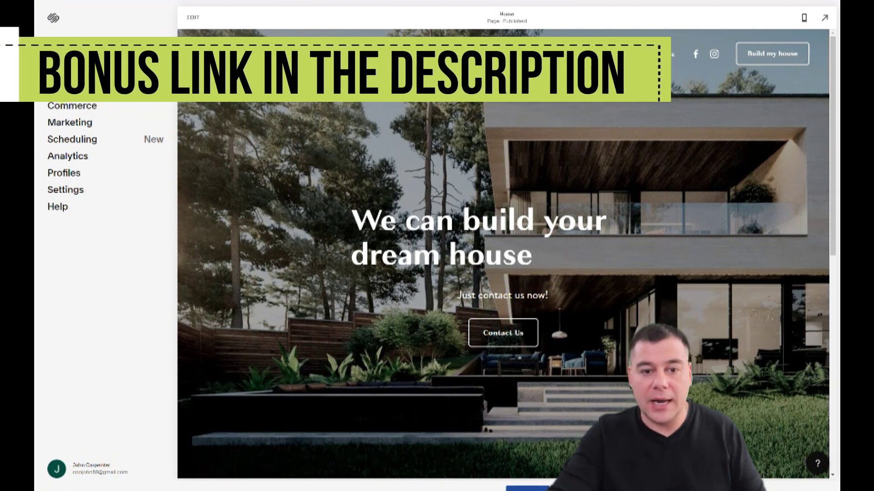
pyautogui.click(58, 89)
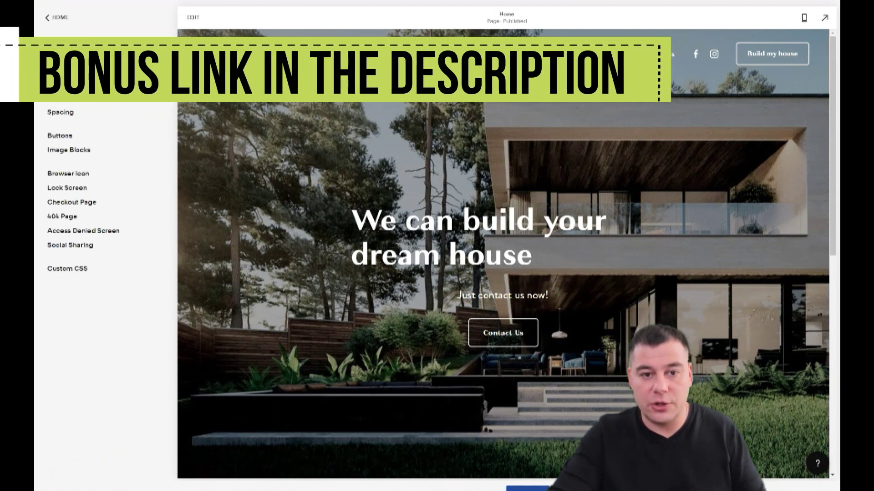
pyautogui.click(59, 69)
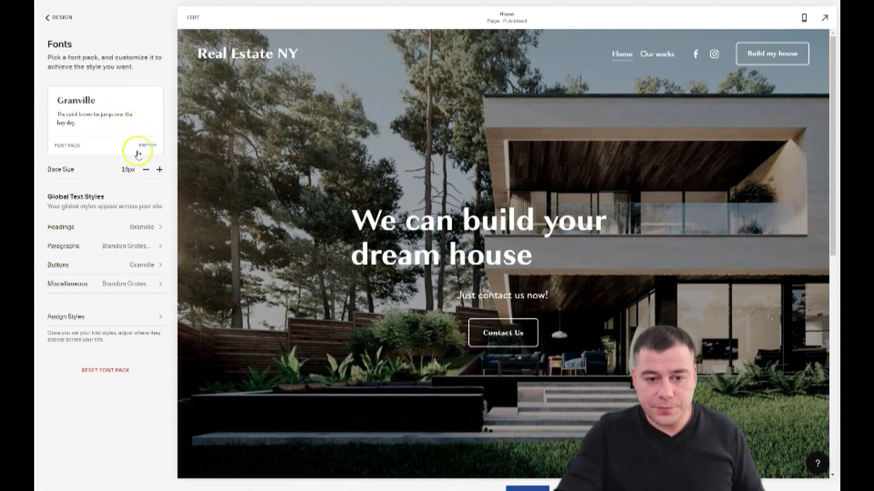
pyautogui.click(148, 146)
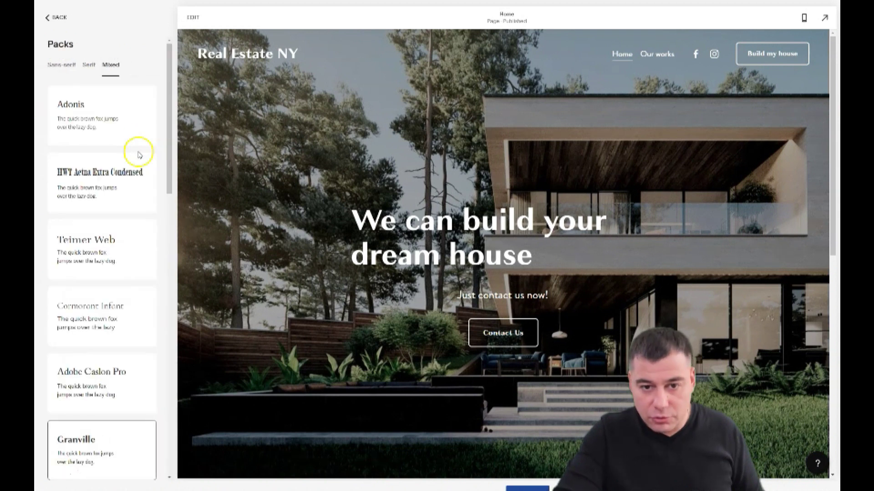
pyautogui.click(69, 65)
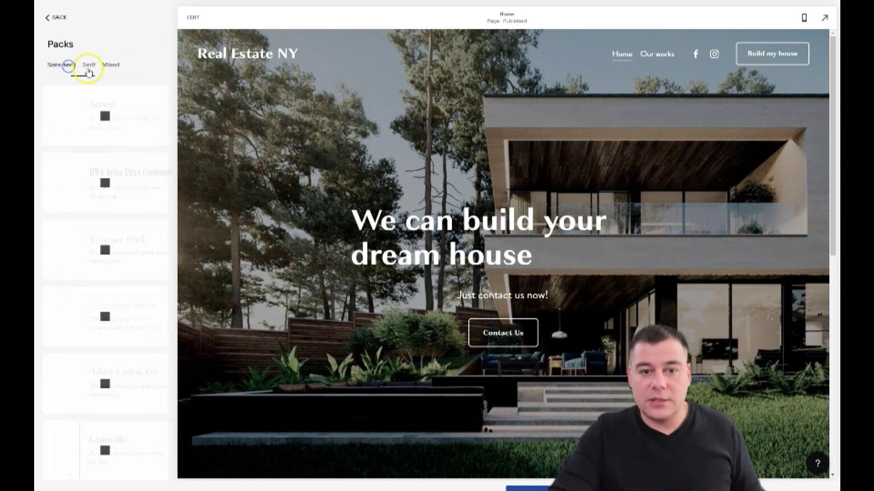
pyautogui.click(89, 66)
pyautogui.click(111, 65)
pyautogui.click(64, 67)
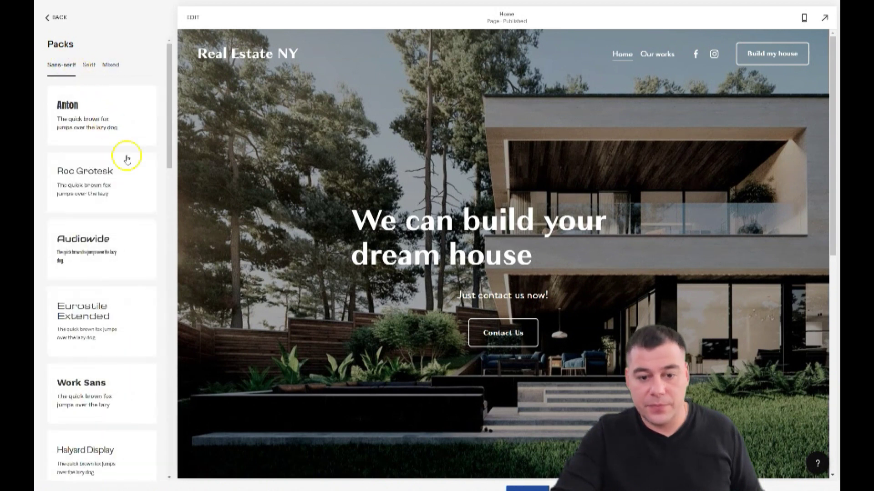
pyautogui.scroll(-6, 116, 172)
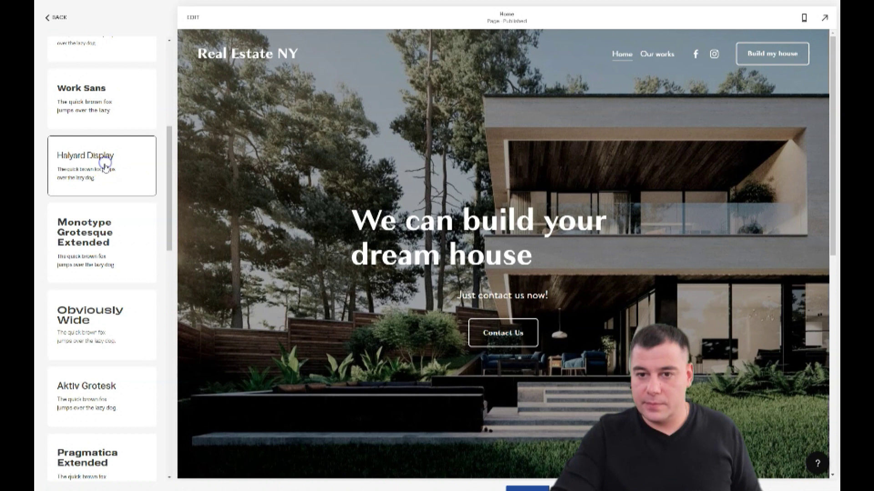
# Step: Try out sans-serif font packs such as Halyard Display on the site
pyautogui.click(101, 169)
pyautogui.scroll(-5, 105, 273)
pyautogui.click(107, 322)
pyautogui.scroll(-5, 107, 302)
pyautogui.scroll(15, 91, 255)
pyautogui.click(86, 224)
# Step: Apply the Minerva Modern serif font pack to the site and save the font change
pyautogui.scroll(2, 89, 235)
pyautogui.scroll(-10, 90, 236)
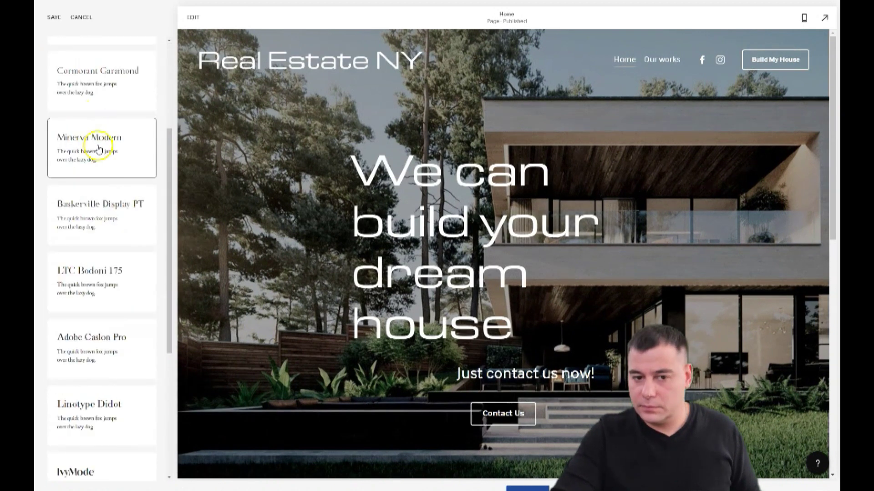
pyautogui.click(102, 151)
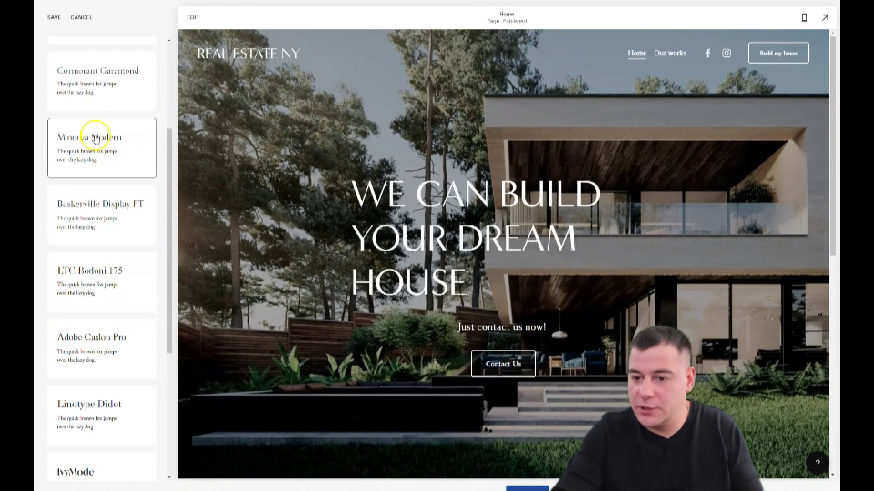
pyautogui.click(53, 18)
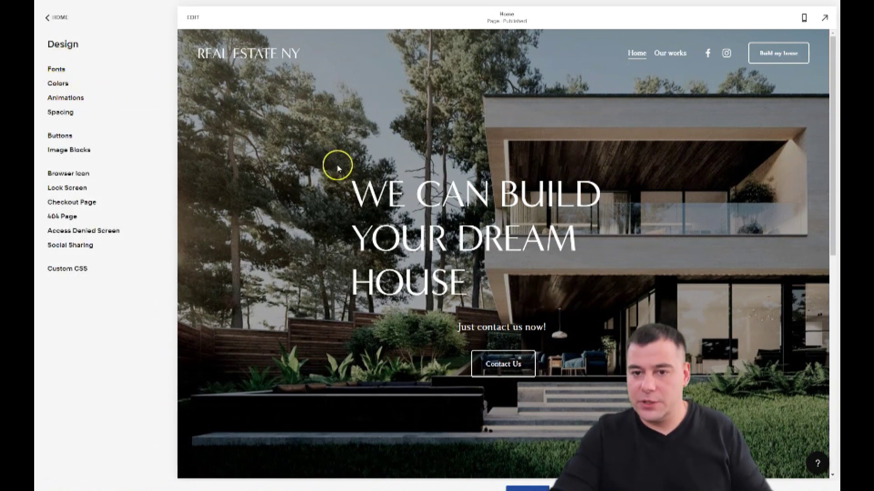
# Step: Review the Home page sections with the new font pack
pyautogui.scroll(-8, 364, 182)
pyautogui.scroll(3, 380, 190)
pyautogui.scroll(5, 379, 190)
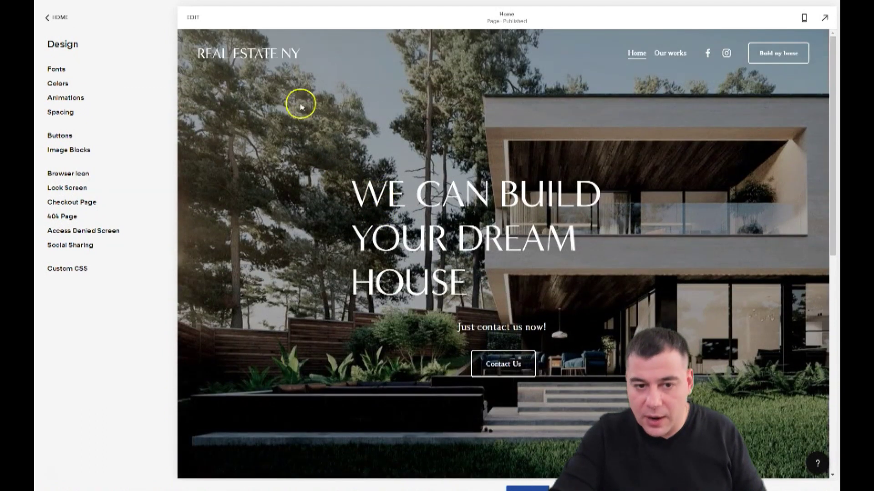
# Step: View the site's color palette and section themes, and return to the design settings
pyautogui.click(58, 85)
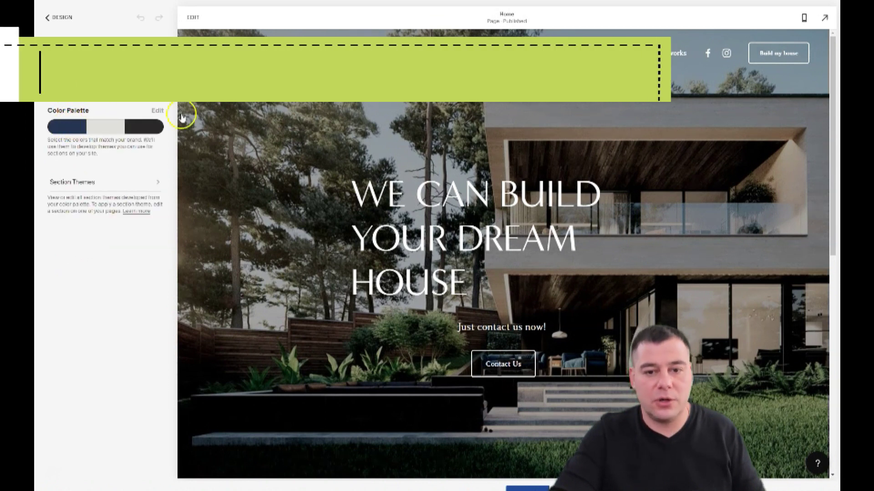
pyautogui.click(156, 185)
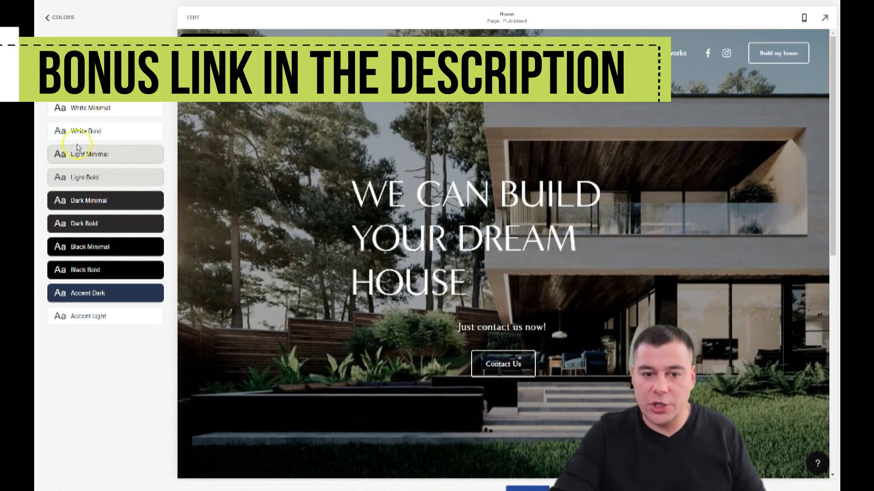
pyautogui.click(47, 18)
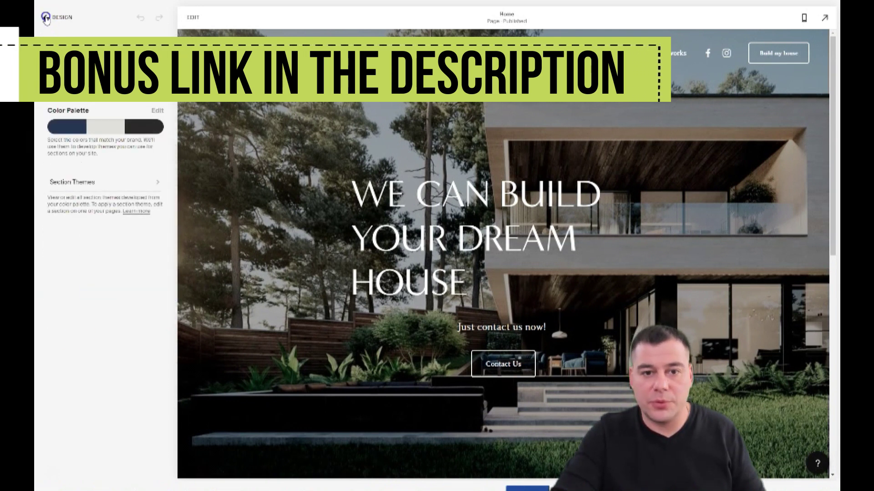
pyautogui.click(47, 19)
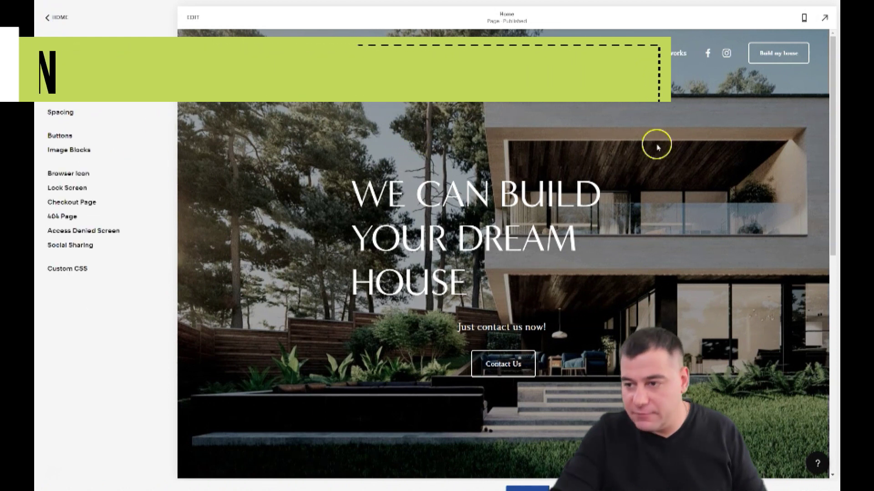
# Step: Look through the finished Home page from top to bottom and return to the site's main menu
pyautogui.scroll(-10, 453, 288)
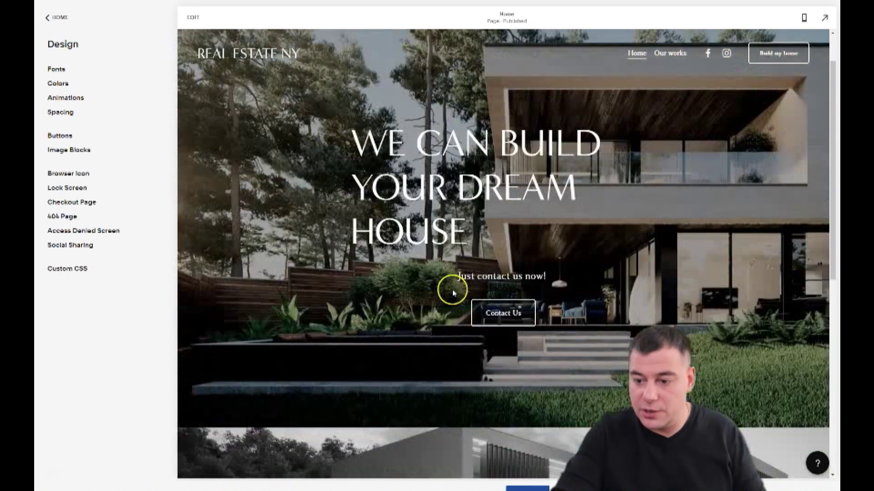
pyautogui.scroll(10, 503, 297)
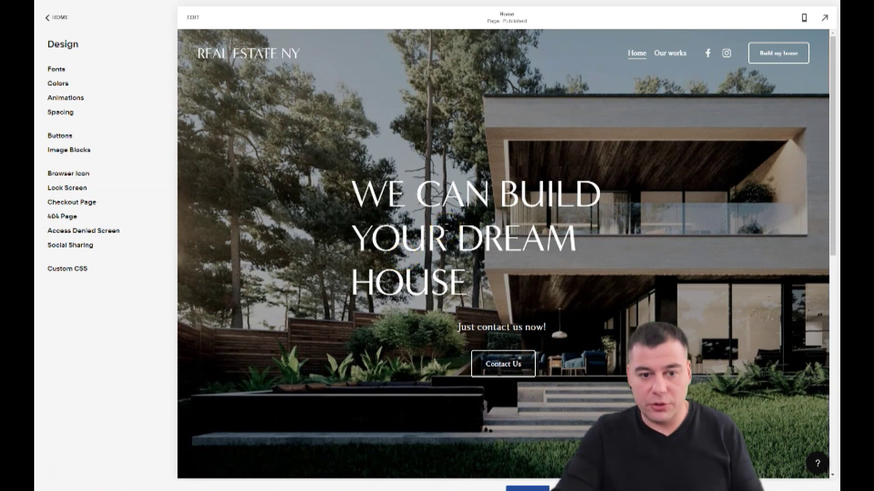
pyautogui.click(51, 17)
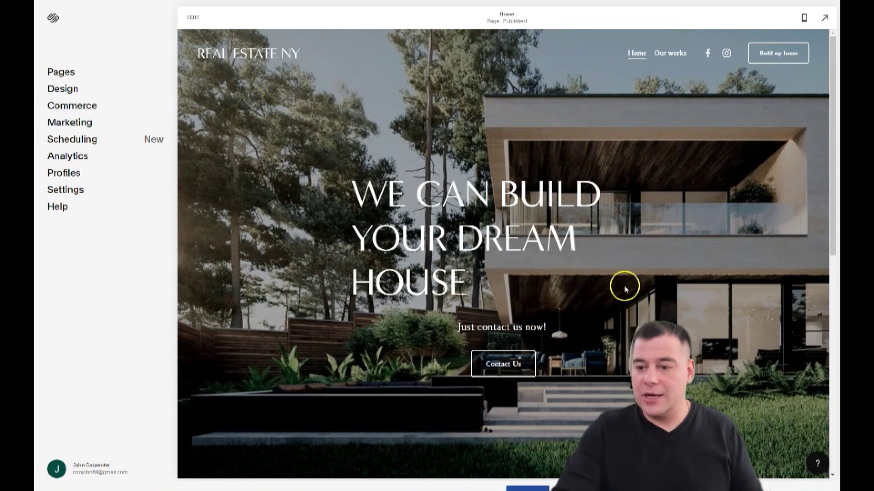
pyautogui.scroll(-10, 585, 238)
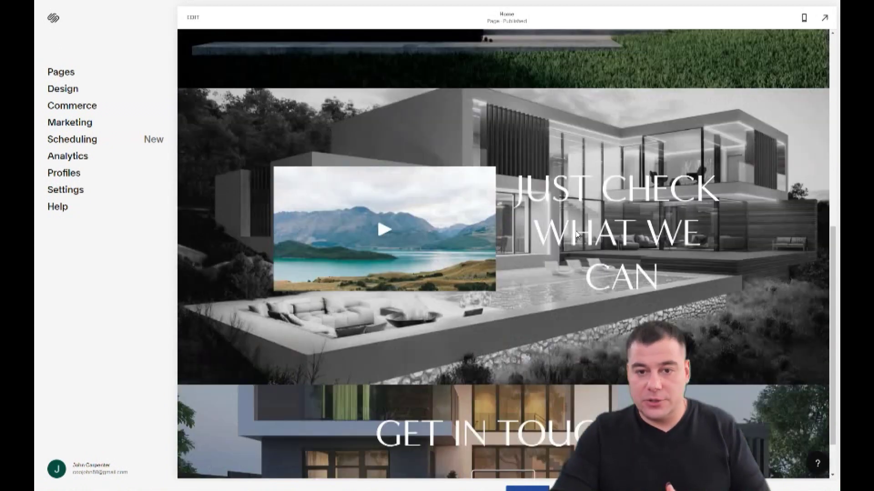
pyautogui.scroll(10, 577, 235)
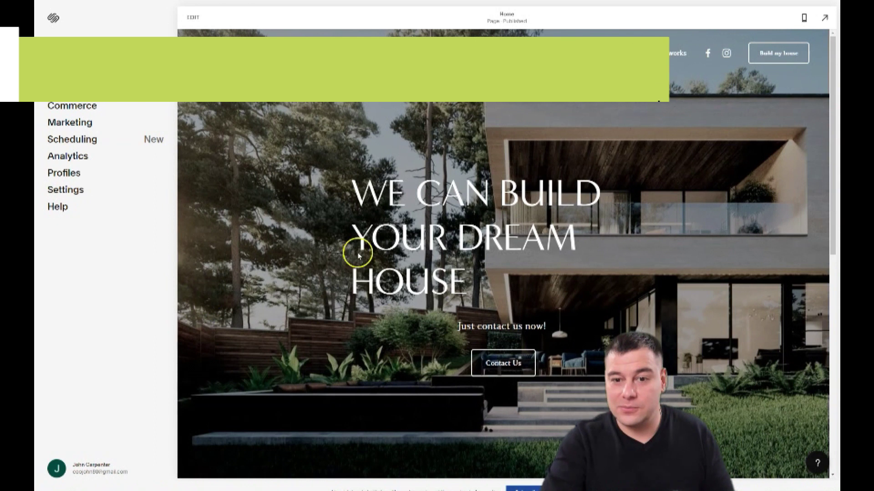
pyautogui.scroll(-4, 389, 242)
pyautogui.scroll(4, 390, 242)
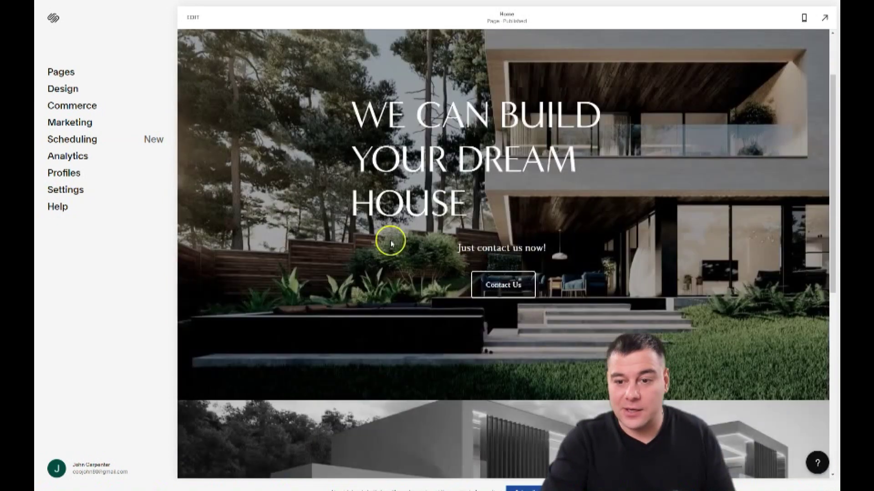